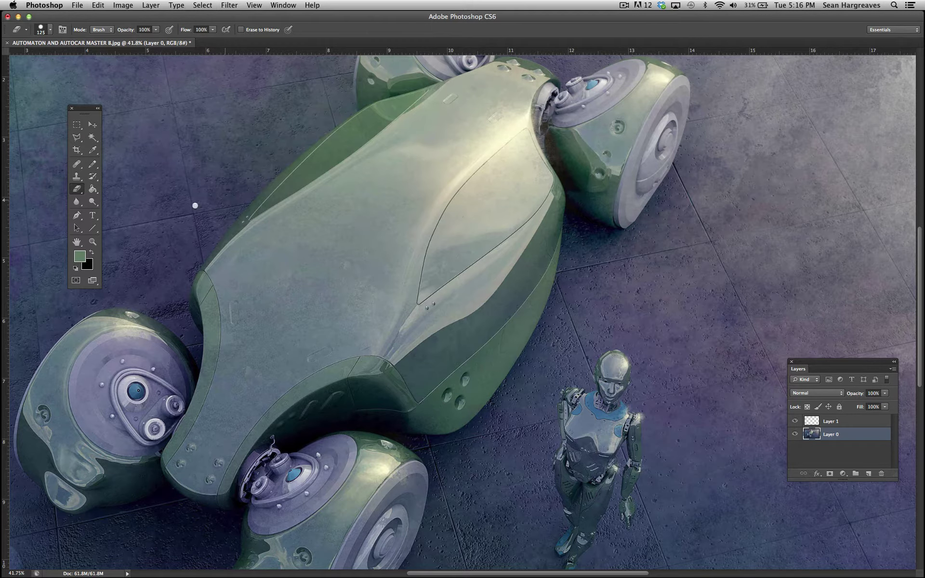
Try erasing a large area of Layer 0 over the car and robot at full opacity, and undo the stroke
{"action": "left_click", "coordinate": [93, 242]}
{"action": "left_click", "coordinate": [414, 272], "text": "alt"}
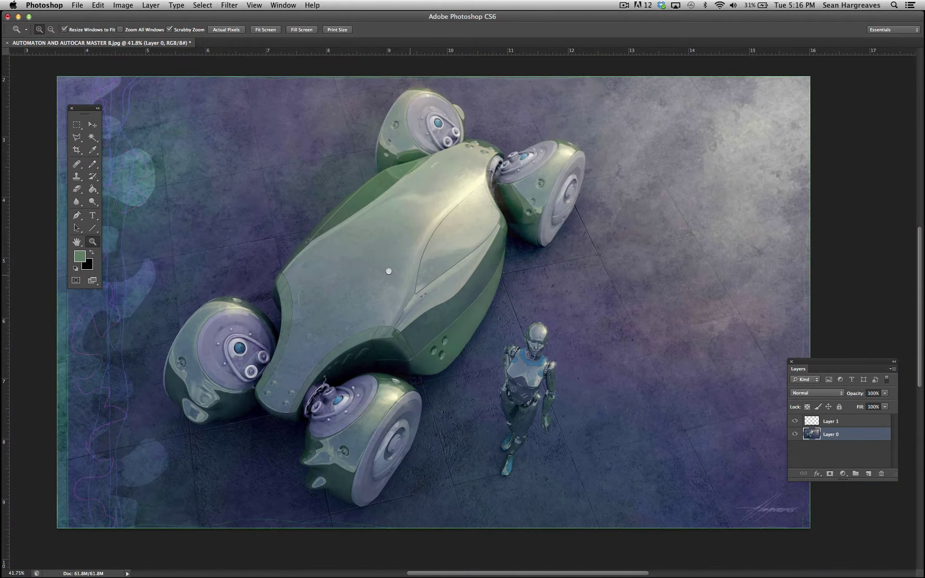
{"action": "left_click", "coordinate": [390, 271], "text": "alt"}
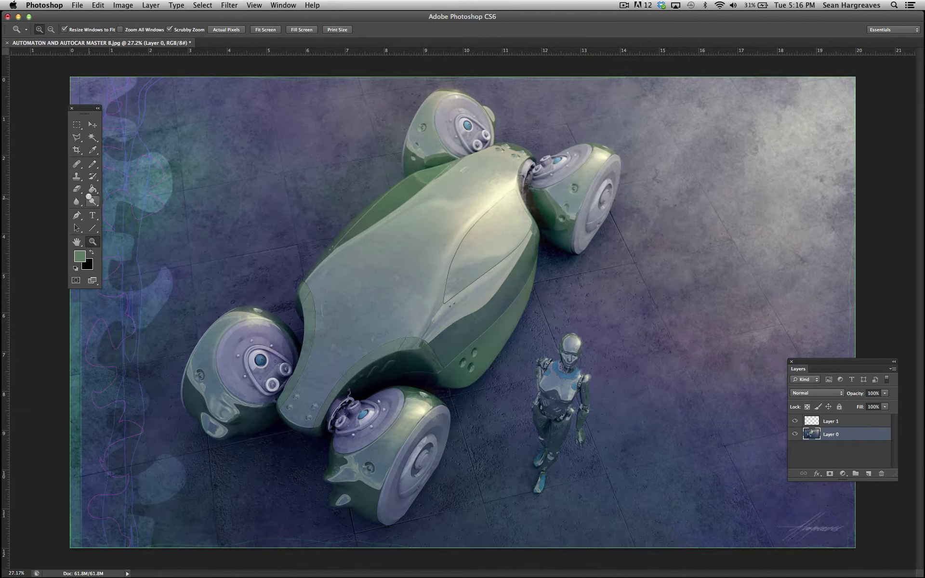
{"action": "left_click", "coordinate": [76, 189]}
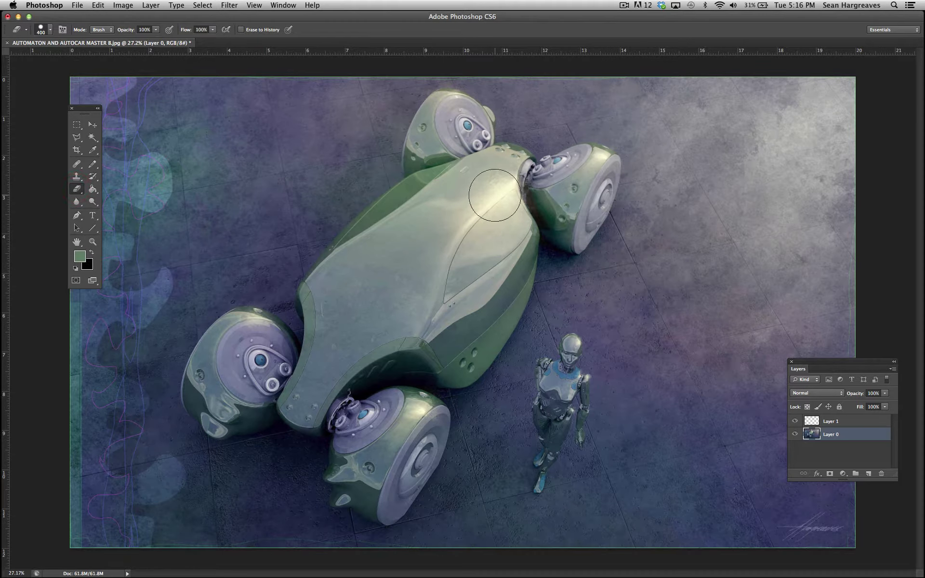
{"action": "mouse_move", "coordinate": [471, 264]}
{"action": "left_mouse_down"}
{"action": "mouse_move", "coordinate": [496, 269]}
{"action": "mouse_move", "coordinate": [503, 278]}
{"action": "mouse_move", "coordinate": [490, 279]}
{"action": "mouse_move", "coordinate": [586, 352]}
{"action": "mouse_move", "coordinate": [550, 366]}
{"action": "mouse_move", "coordinate": [559, 462]}
{"action": "left_mouse_up"}
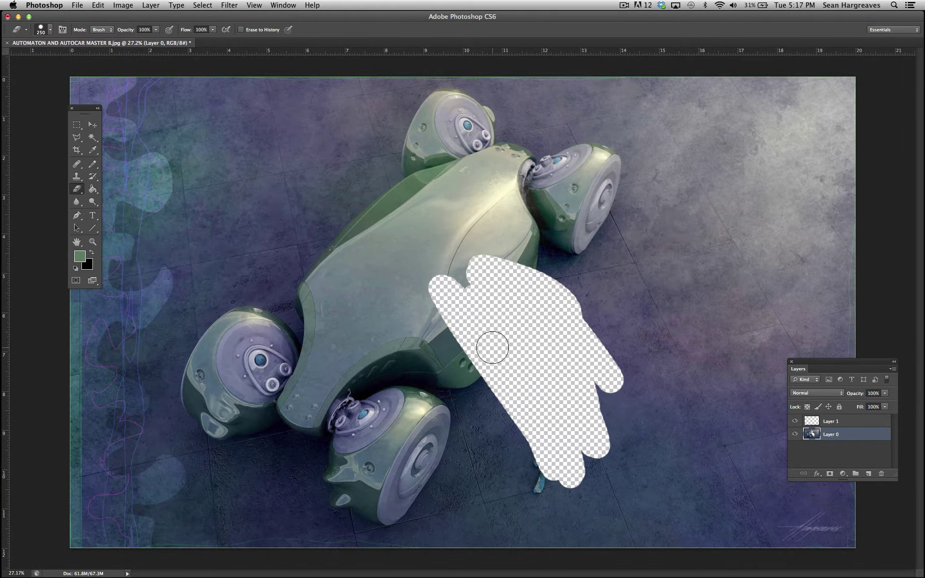
{"action": "left_click", "coordinate": [98, 5]}
{"action": "left_click", "coordinate": [103, 17]}
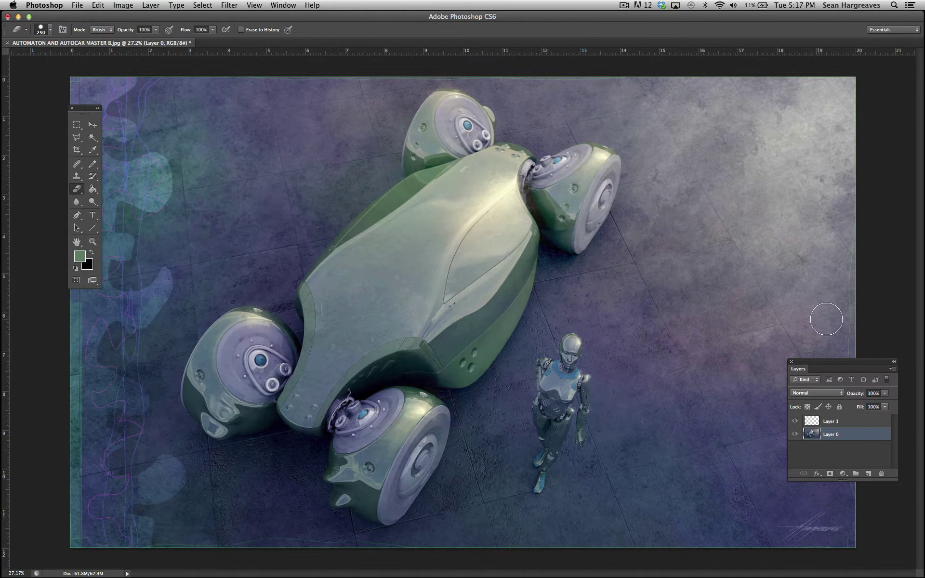
Make Layer 1 active, hide Layer 0 and switch from the Pencil to the Brush tool
{"action": "left_click", "coordinate": [833, 420]}
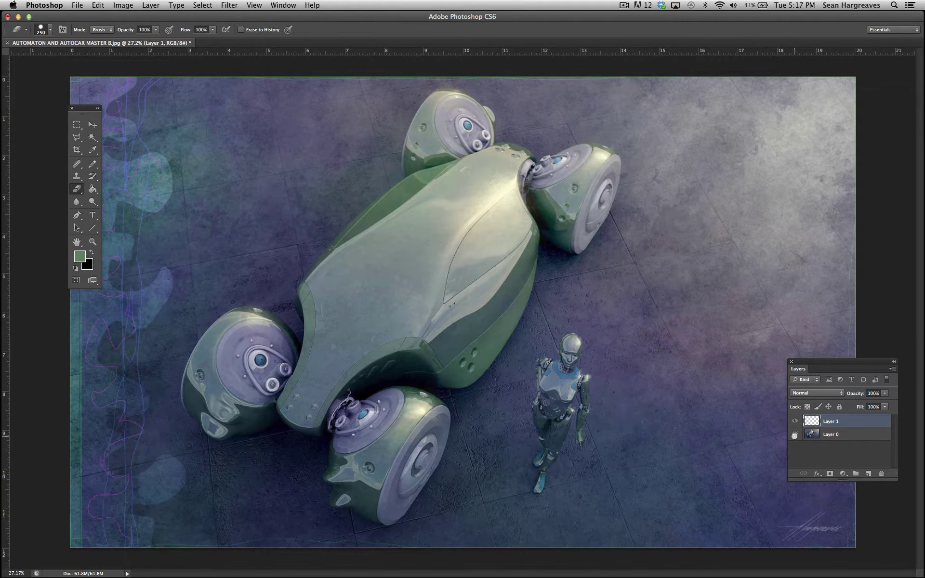
{"action": "left_click", "coordinate": [794, 433]}
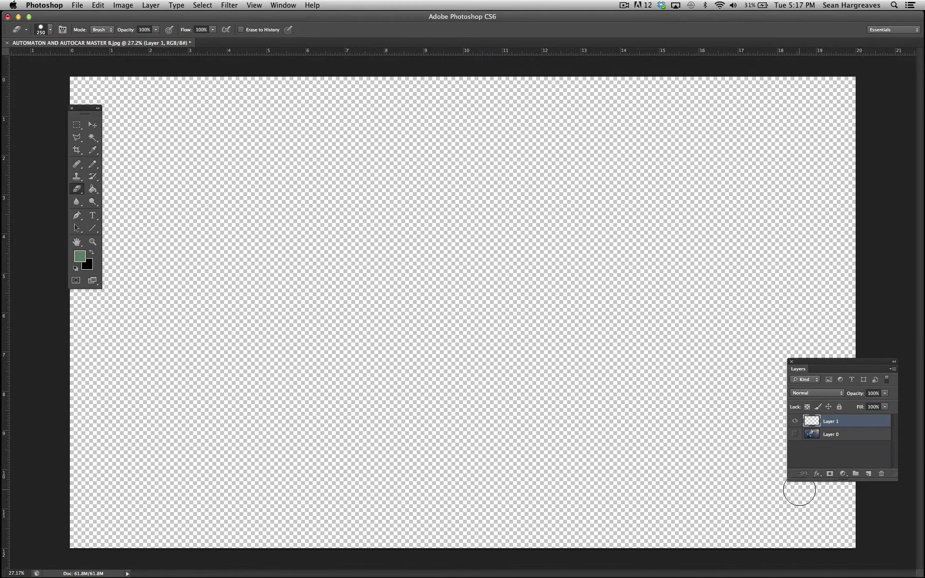
{"action": "left_click", "coordinate": [93, 163]}
{"action": "left_click", "coordinate": [93, 163]}
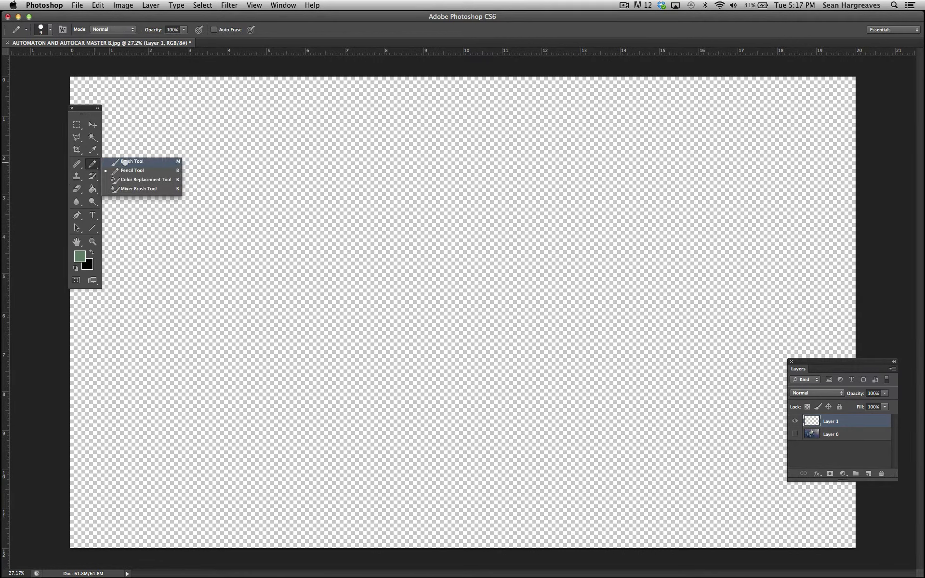
{"action": "left_click", "coordinate": [125, 161]}
Set the foreground color to a muted medium blue
{"action": "left_click", "coordinate": [80, 256]}
{"action": "left_click", "coordinate": [390, 226]}
{"action": "mouse_move", "coordinate": [359, 223]}
{"action": "left_mouse_down"}
{"action": "mouse_move", "coordinate": [290, 212]}
{"action": "mouse_move", "coordinate": [310, 252]}
{"action": "left_mouse_up"}
{"action": "left_click", "coordinate": [392, 259]}
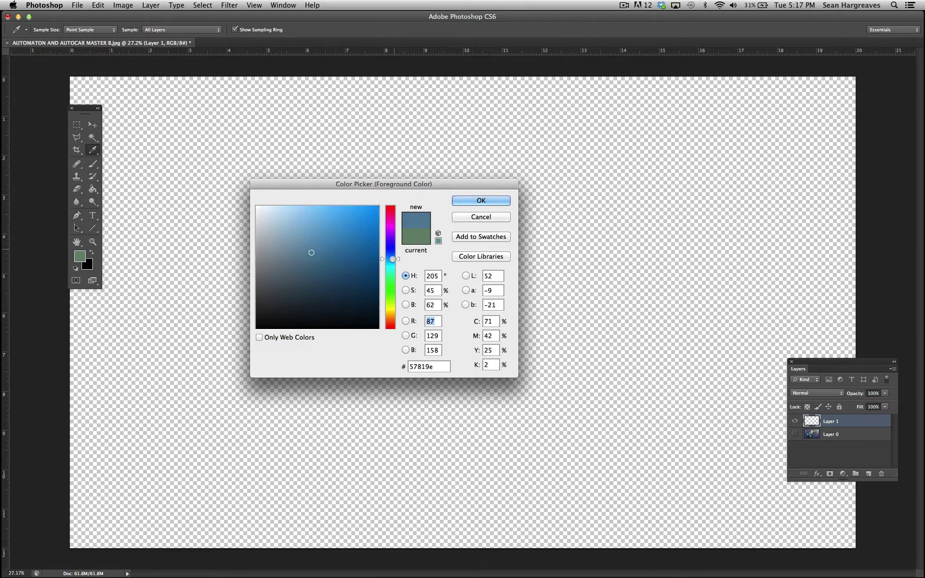
{"action": "left_click", "coordinate": [480, 201]}
Paint broad blue strokes across the middle of Layer 1 with a 300 px brush, raising the flow to 50%
{"action": "left_click_drag", "start_coordinate": [354, 229], "coordinate": [466, 285]}
{"action": "left_click", "coordinate": [193, 30]}
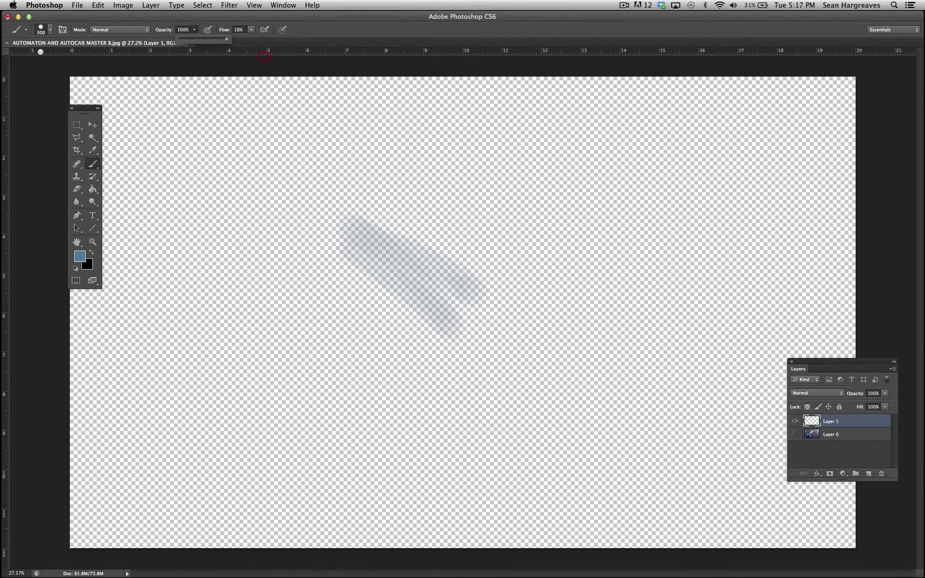
{"action": "left_click", "coordinate": [50, 30]}
{"action": "left_click", "coordinate": [50, 29]}
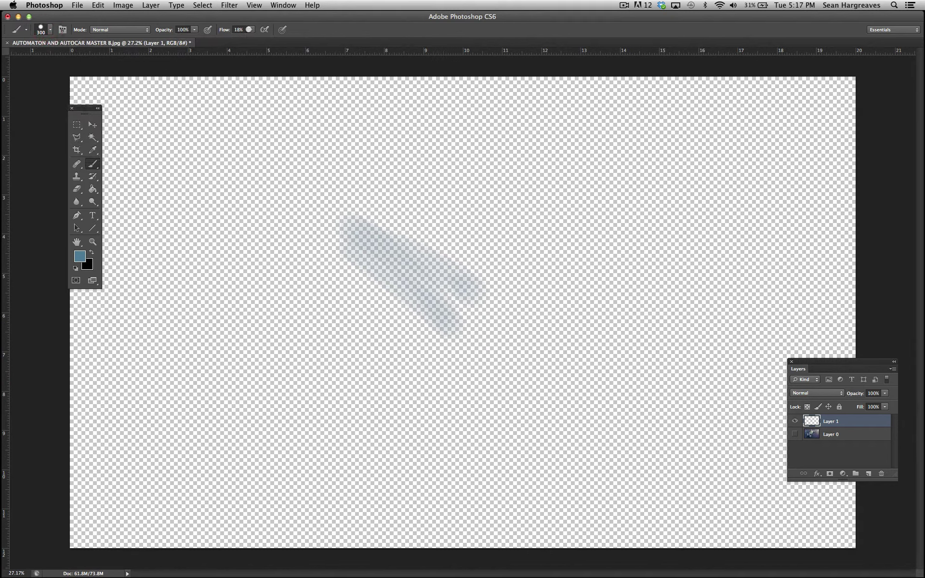
{"action": "left_click", "coordinate": [249, 29]}
{"action": "mouse_move", "coordinate": [360, 243]}
{"action": "left_mouse_down"}
{"action": "mouse_move", "coordinate": [469, 303]}
{"action": "mouse_move", "coordinate": [299, 219]}
{"action": "mouse_move", "coordinate": [491, 356]}
{"action": "mouse_move", "coordinate": [348, 237]}
{"action": "mouse_move", "coordinate": [433, 310]}
{"action": "mouse_move", "coordinate": [473, 247]}
{"action": "mouse_move", "coordinate": [557, 262]}
{"action": "left_mouse_up"}
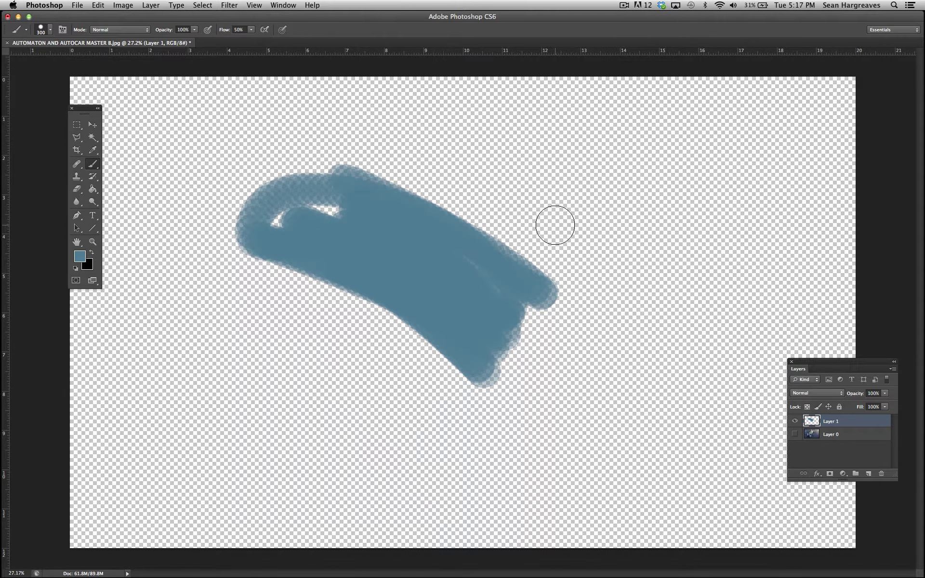
Compare the blue strokes with Layer 0 shown and hidden, leaving Layer 0 visible and Layer 1 hidden
{"action": "left_click", "coordinate": [794, 433]}
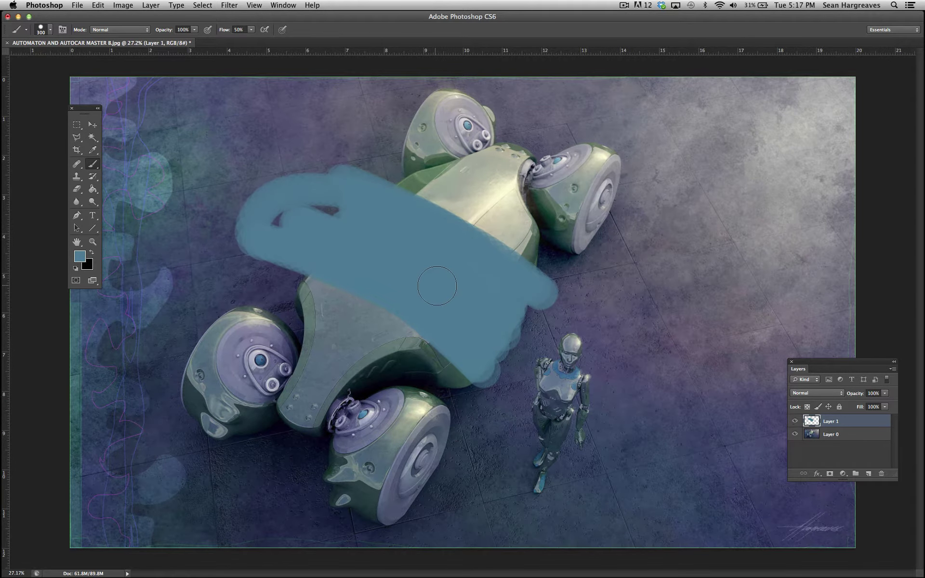
{"action": "left_click", "coordinate": [795, 433]}
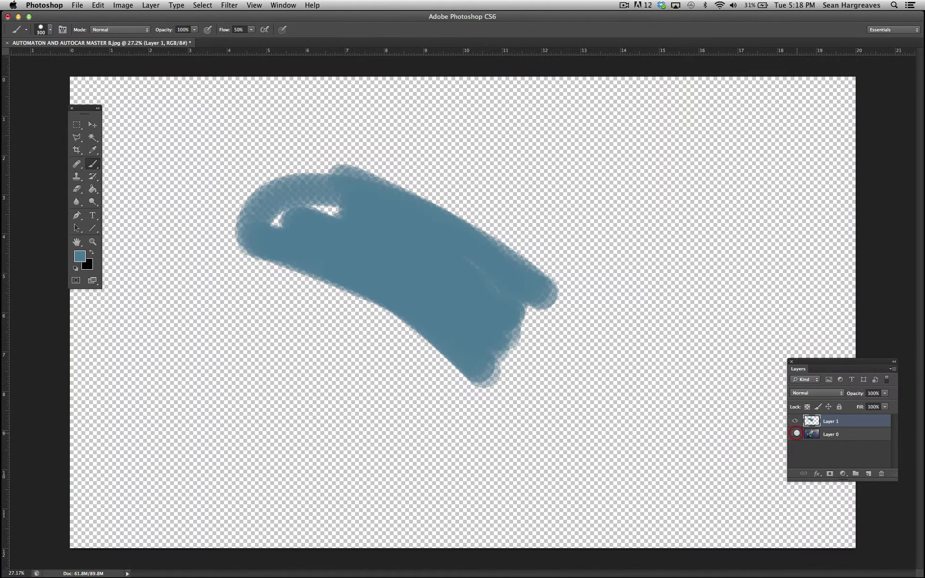
{"action": "left_click", "coordinate": [795, 434]}
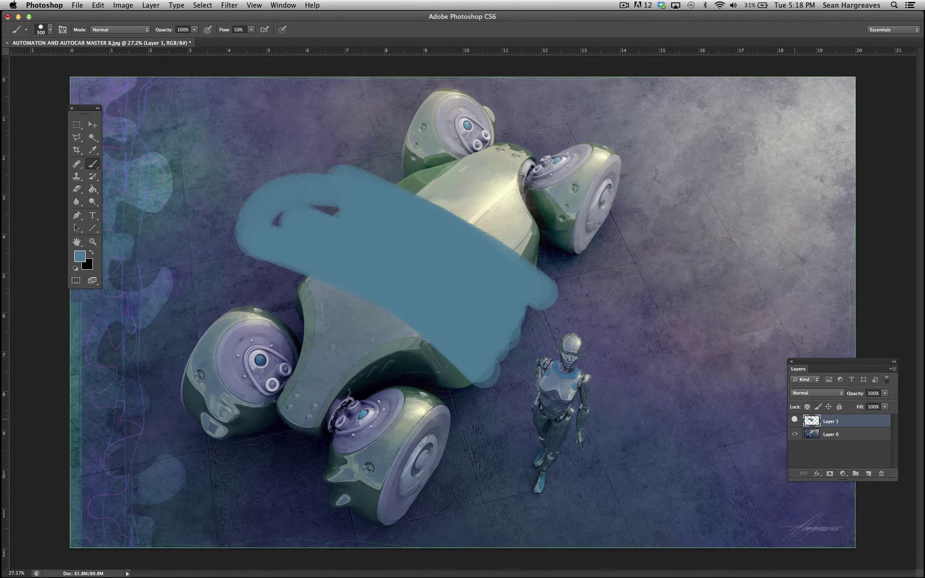
{"action": "left_click", "coordinate": [795, 419]}
Try erasing a wide diagonal band of Layer 0 across the car and robot, and undo the stroke
{"action": "left_click", "coordinate": [833, 433]}
{"action": "left_click", "coordinate": [77, 189]}
{"action": "mouse_move", "coordinate": [447, 273]}
{"action": "left_mouse_down"}
{"action": "mouse_move", "coordinate": [527, 306]}
{"action": "mouse_move", "coordinate": [396, 222]}
{"action": "mouse_move", "coordinate": [554, 365]}
{"action": "mouse_move", "coordinate": [377, 215]}
{"action": "mouse_move", "coordinate": [553, 389]}
{"action": "mouse_move", "coordinate": [366, 228]}
{"action": "mouse_move", "coordinate": [542, 358]}
{"action": "mouse_move", "coordinate": [485, 288]}
{"action": "mouse_move", "coordinate": [548, 343]}
{"action": "mouse_move", "coordinate": [437, 220]}
{"action": "mouse_move", "coordinate": [493, 254]}
{"action": "mouse_move", "coordinate": [578, 378]}
{"action": "mouse_move", "coordinate": [419, 236]}
{"action": "mouse_move", "coordinate": [539, 331]}
{"action": "mouse_move", "coordinate": [416, 236]}
{"action": "mouse_move", "coordinate": [501, 309]}
{"action": "mouse_move", "coordinate": [512, 333]}
{"action": "mouse_move", "coordinate": [393, 246]}
{"action": "mouse_move", "coordinate": [514, 364]}
{"action": "mouse_move", "coordinate": [519, 355]}
{"action": "mouse_move", "coordinate": [403, 253]}
{"action": "mouse_move", "coordinate": [469, 327]}
{"action": "mouse_move", "coordinate": [528, 357]}
{"action": "left_mouse_up"}
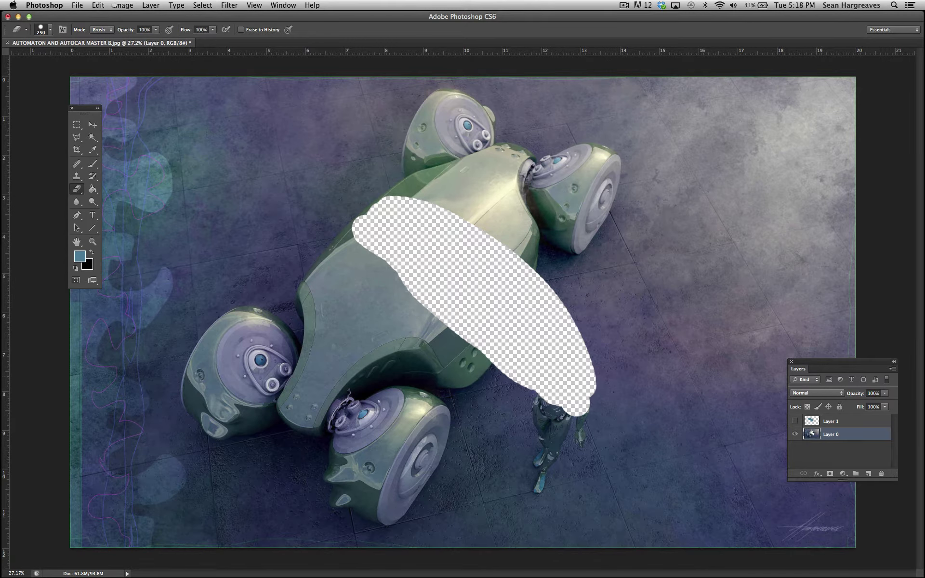
{"action": "left_click", "coordinate": [98, 5]}
{"action": "left_click", "coordinate": [103, 16]}
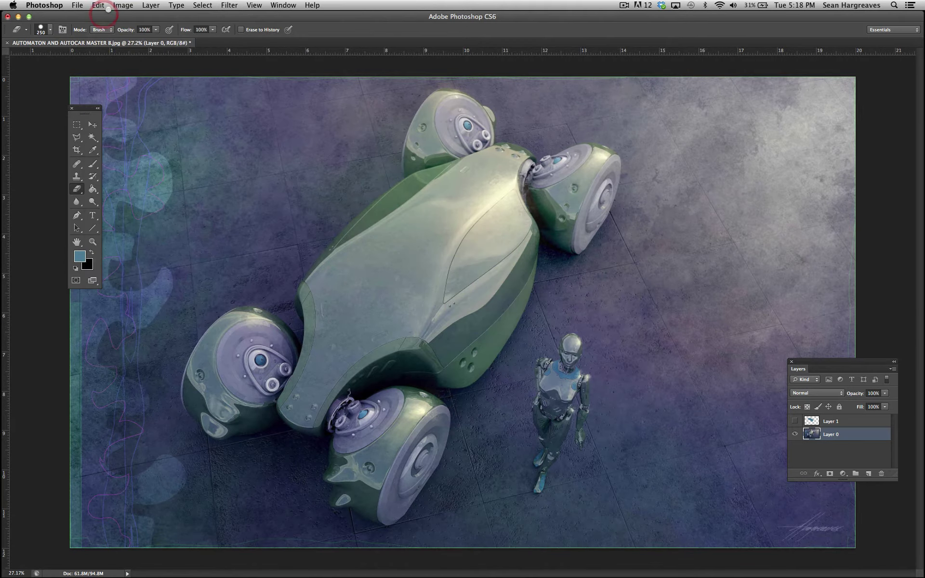
Lower the Eraser's opacity to 27%, try a diagonal stroke across the car on Layer 0, and undo it
{"action": "left_click", "coordinate": [156, 30]}
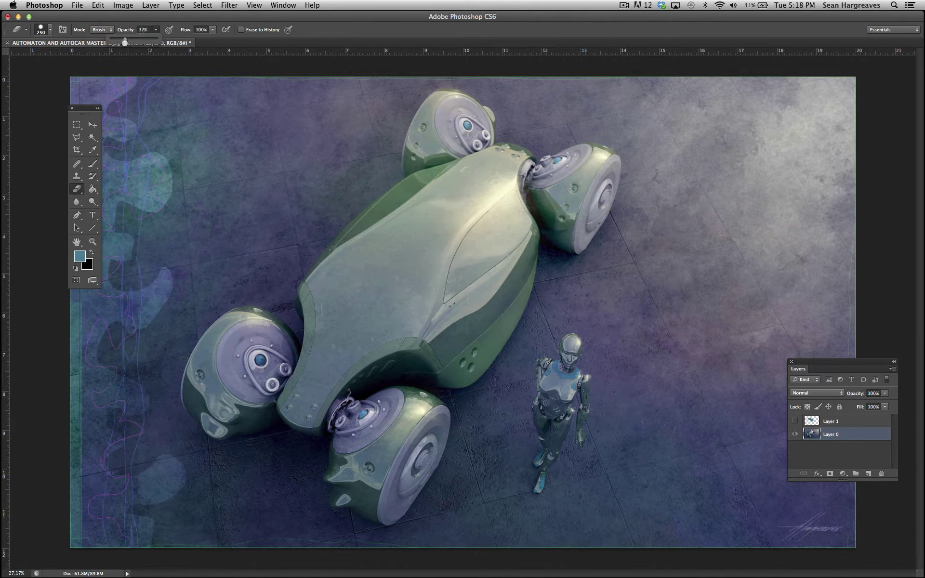
{"action": "left_click_drag", "start_coordinate": [123, 42], "coordinate": [123, 42]}
{"action": "mouse_move", "coordinate": [391, 233]}
{"action": "left_mouse_down"}
{"action": "mouse_move", "coordinate": [521, 345]}
{"action": "mouse_move", "coordinate": [448, 235]}
{"action": "mouse_move", "coordinate": [341, 211]}
{"action": "mouse_move", "coordinate": [506, 296]}
{"action": "mouse_move", "coordinate": [439, 254]}
{"action": "mouse_move", "coordinate": [346, 227]}
{"action": "mouse_move", "coordinate": [496, 358]}
{"action": "left_mouse_up"}
{"action": "left_click", "coordinate": [97, 5]}
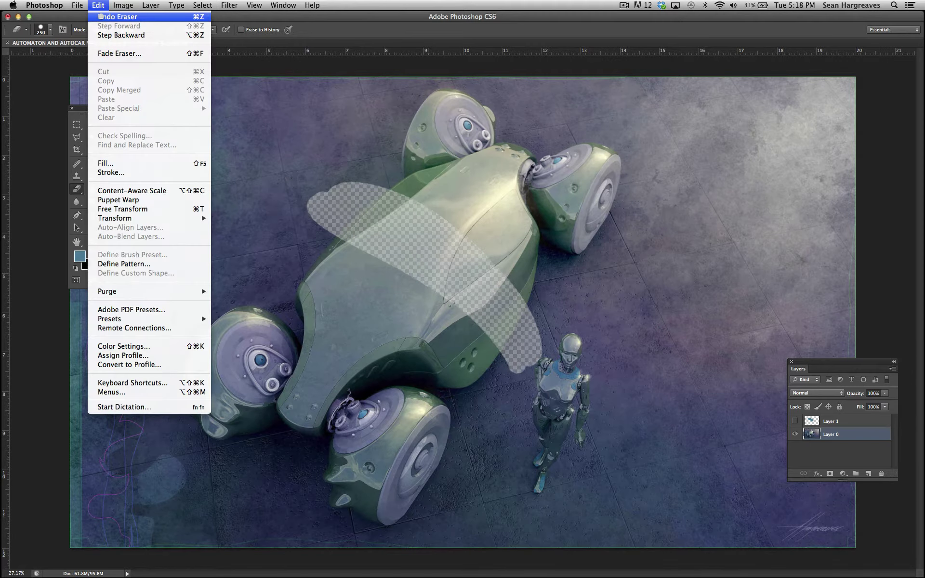
{"action": "left_click", "coordinate": [106, 17]}
Create a new layer beneath Layer 0 and fill it with white
{"action": "left_click", "coordinate": [868, 473]}
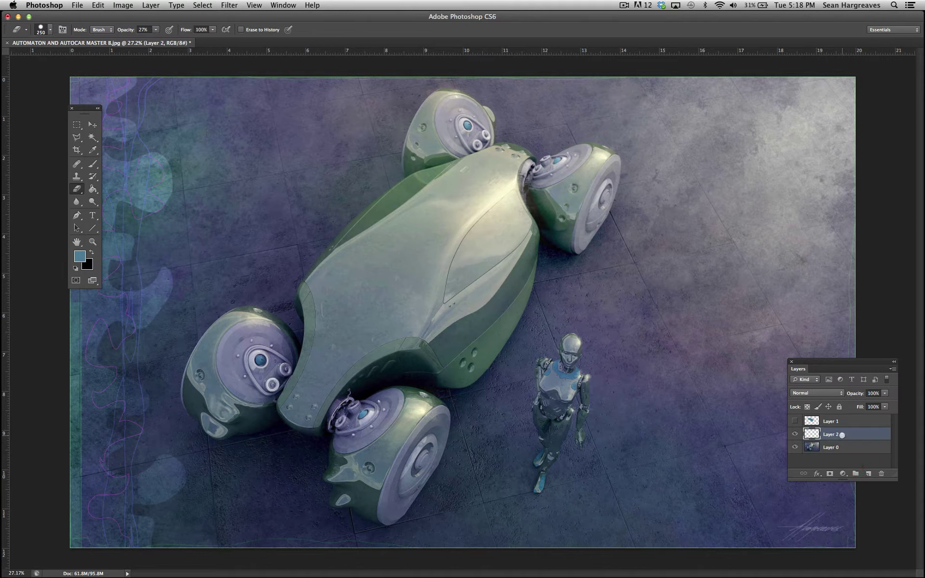
{"action": "left_click_drag", "start_coordinate": [842, 434], "coordinate": [847, 449]}
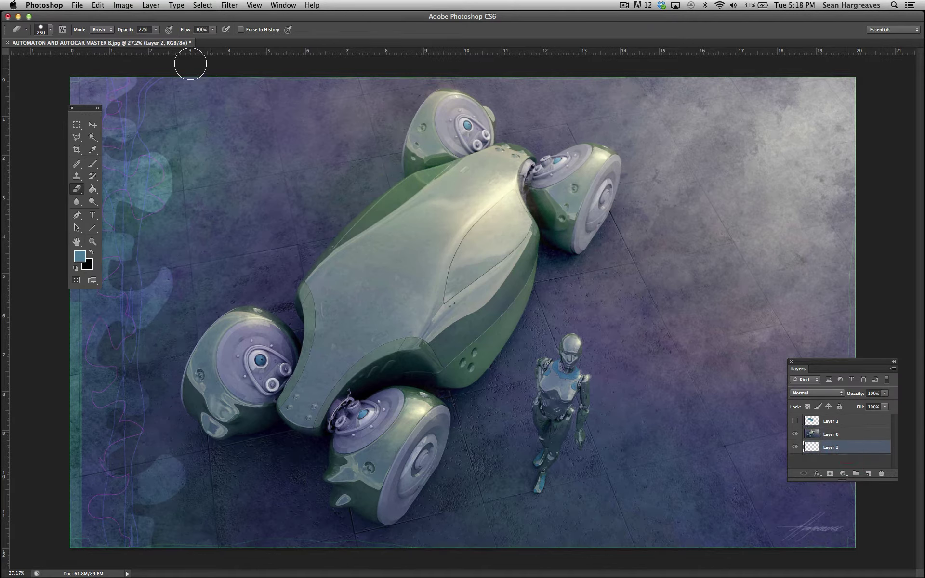
{"action": "left_click", "coordinate": [98, 6]}
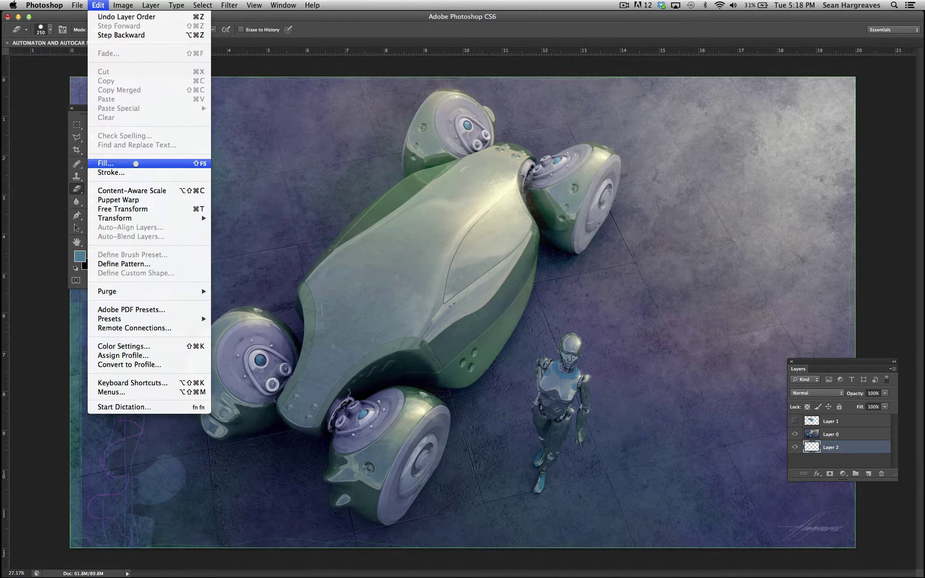
{"action": "left_click", "coordinate": [105, 163]}
{"action": "key", "text": "Return"}
{"action": "key", "text": "e"}
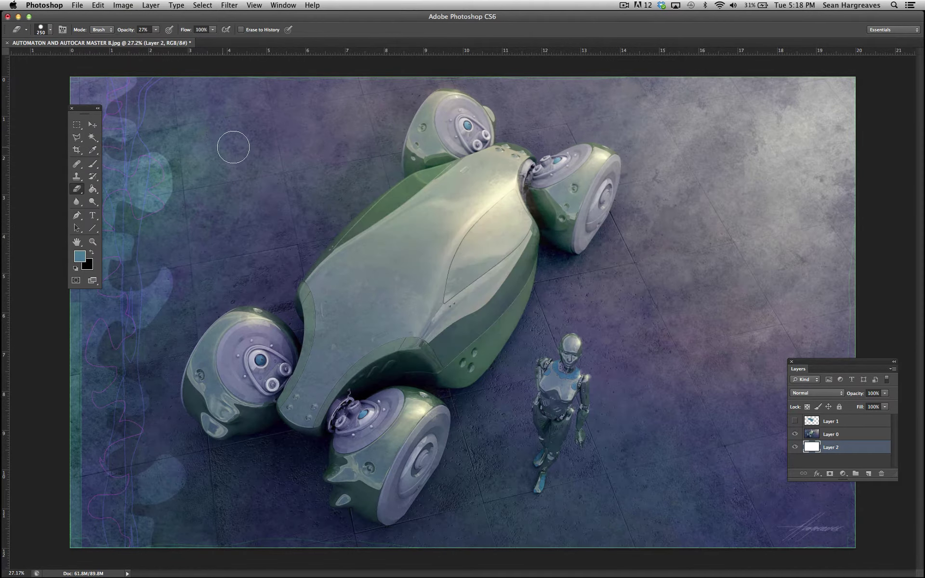
Try erasing part of the car on Layer 0 at 27% opacity over the white layer, and undo the stroke
{"action": "left_click", "coordinate": [837, 435]}
{"action": "mouse_move", "coordinate": [407, 247]}
{"action": "left_mouse_down"}
{"action": "mouse_move", "coordinate": [316, 213]}
{"action": "mouse_move", "coordinate": [429, 294]}
{"action": "mouse_move", "coordinate": [332, 231]}
{"action": "mouse_move", "coordinate": [395, 241]}
{"action": "mouse_move", "coordinate": [346, 229]}
{"action": "left_mouse_up"}
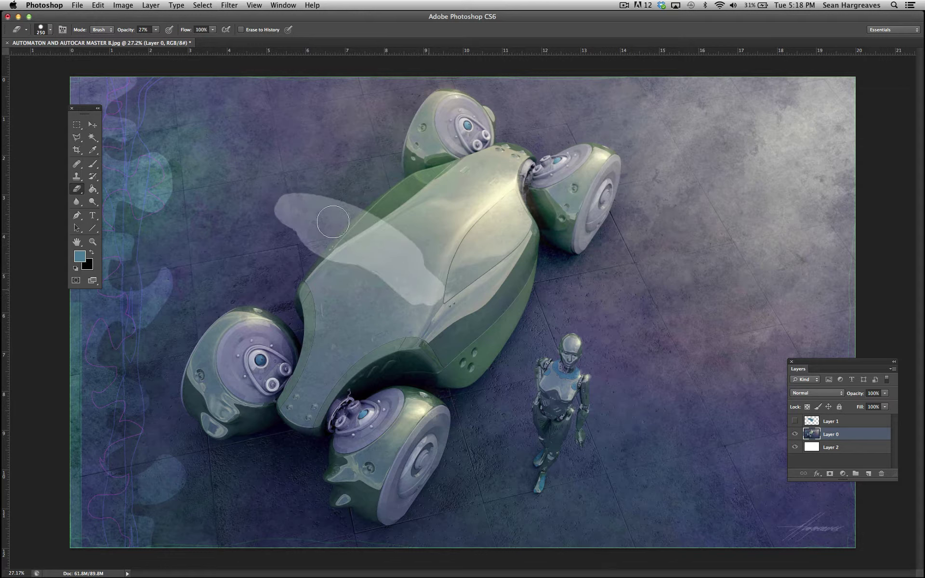
{"action": "key", "text": "super+z"}
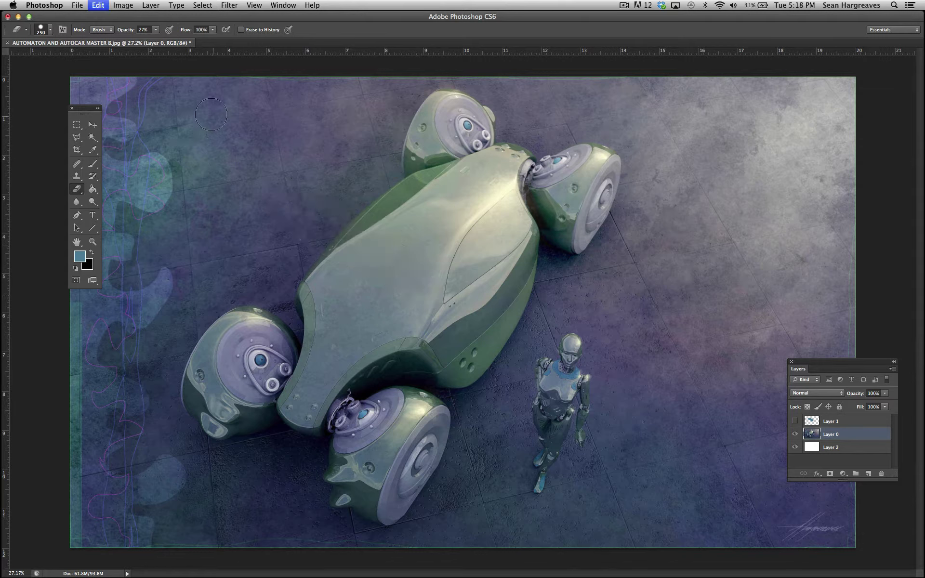
Set the Eraser's opacity to 50%, try a stroke across the car body on Layer 0, and undo it
{"action": "left_click", "coordinate": [155, 30]}
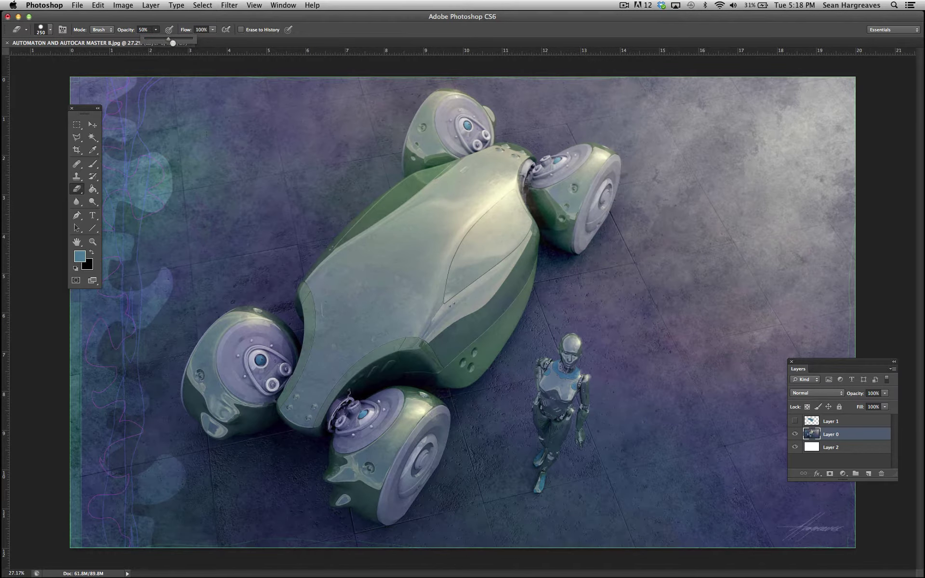
{"action": "mouse_move", "coordinate": [340, 221]}
{"action": "left_mouse_down"}
{"action": "mouse_move", "coordinate": [419, 284]}
{"action": "mouse_move", "coordinate": [296, 212]}
{"action": "left_mouse_up"}
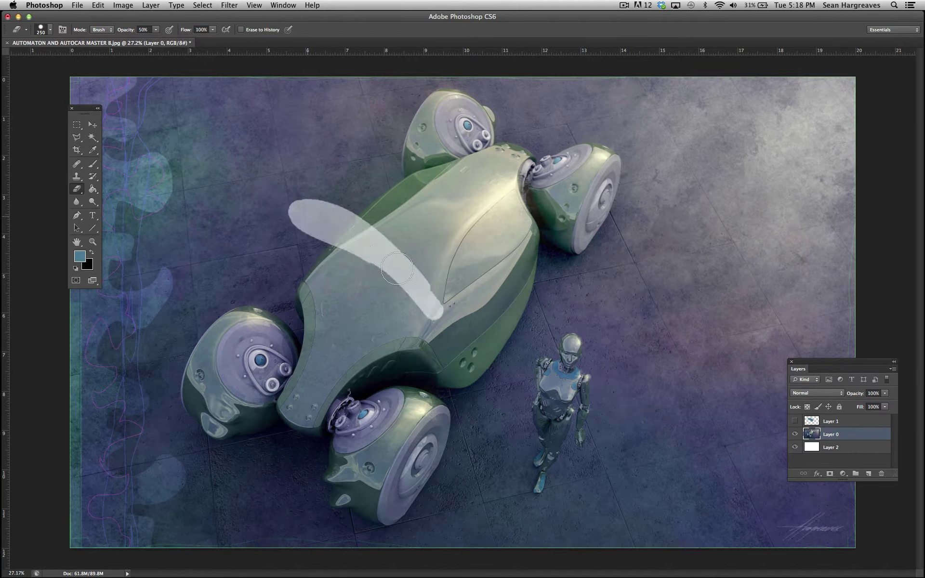
{"action": "key", "text": "super+z"}
Set the Eraser's opacity to 100%, try a stroke across the car on Layer 0, toggle that layer's visibility, and undo the stroke
{"action": "left_click", "coordinate": [155, 29]}
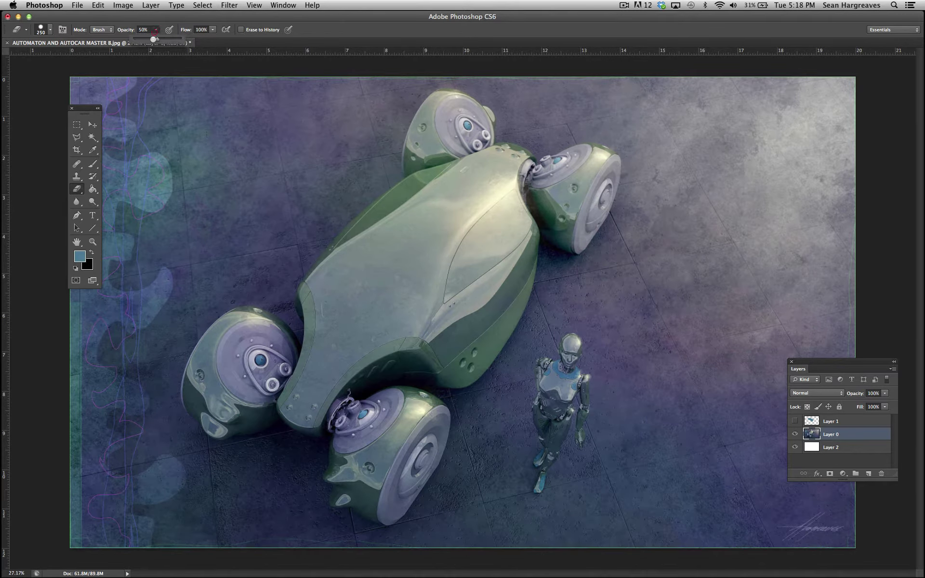
{"action": "mouse_move", "coordinate": [339, 210]}
{"action": "left_mouse_down"}
{"action": "mouse_move", "coordinate": [389, 265]}
{"action": "mouse_move", "coordinate": [289, 205]}
{"action": "left_mouse_up"}
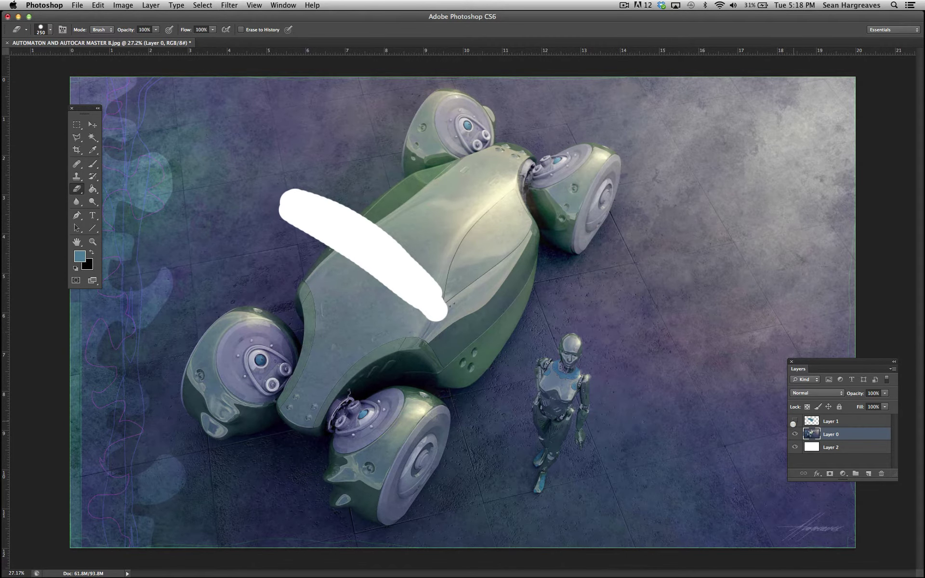
{"action": "left_click", "coordinate": [795, 434]}
{"action": "left_click", "coordinate": [795, 434]}
{"action": "left_click", "coordinate": [151, 5]}
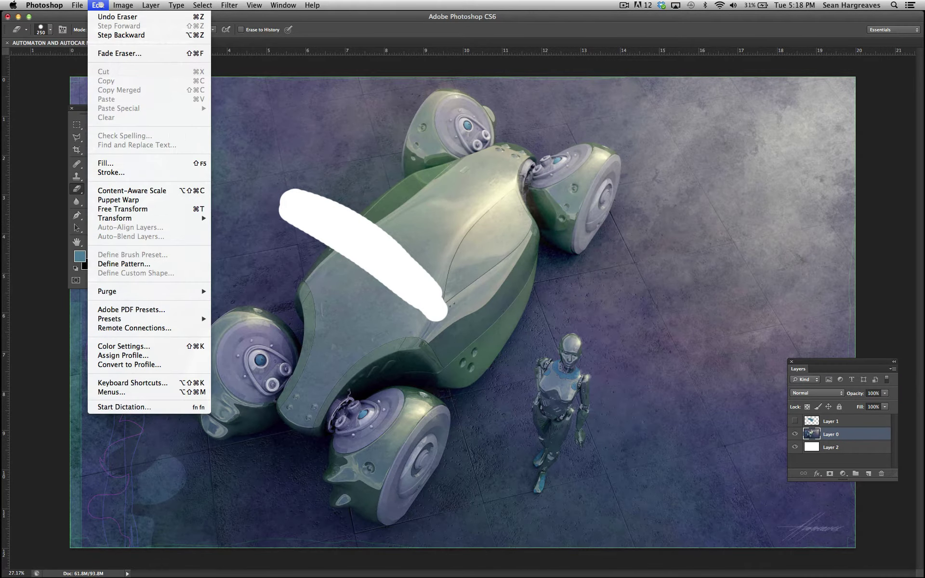
{"action": "left_click", "coordinate": [117, 18]}
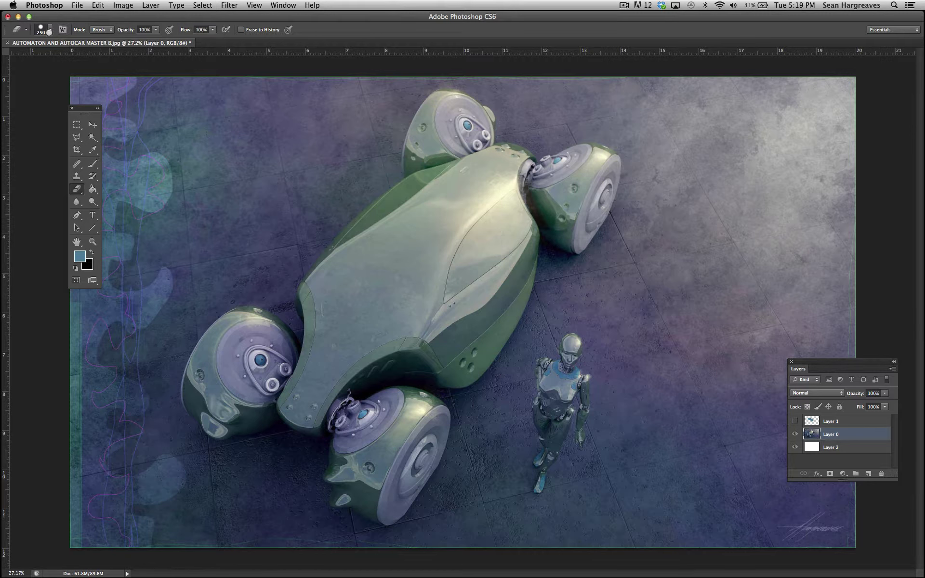
Browse the Eraser's brush presets and choose the 80 px textured bristle tip
{"action": "left_click", "coordinate": [48, 30]}
{"action": "scroll", "coordinate": [62, 126], "scroll_direction": "down", "scroll_amount": 10}
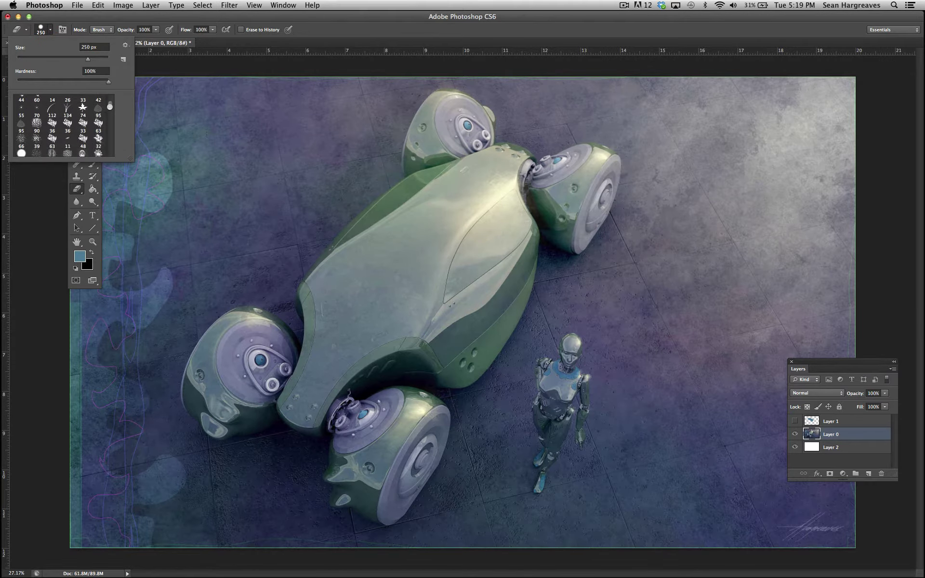
{"action": "scroll", "coordinate": [62, 125], "scroll_direction": "down", "scroll_amount": 3}
{"action": "scroll", "coordinate": [63, 126], "scroll_direction": "down", "scroll_amount": 10}
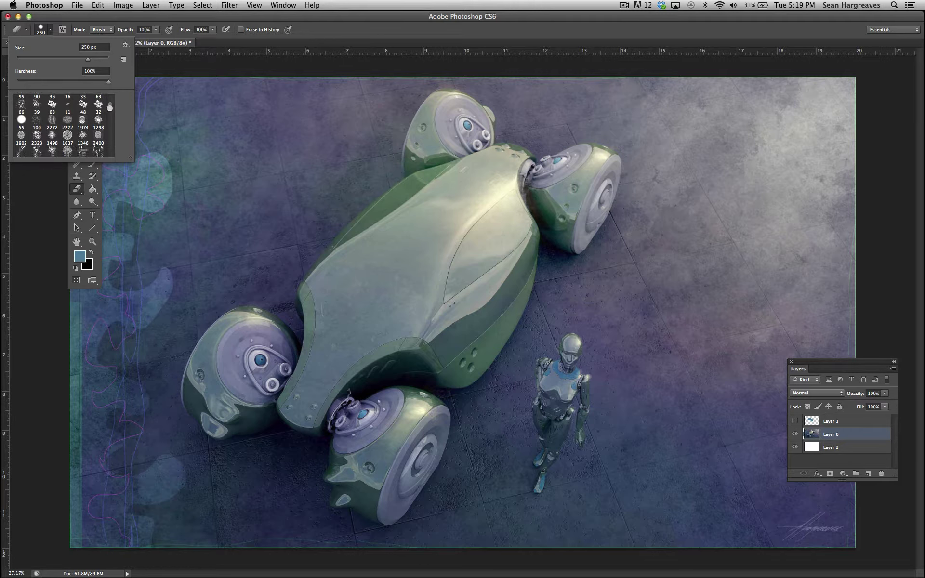
{"action": "scroll", "coordinate": [63, 125], "scroll_direction": "up", "scroll_amount": 10}
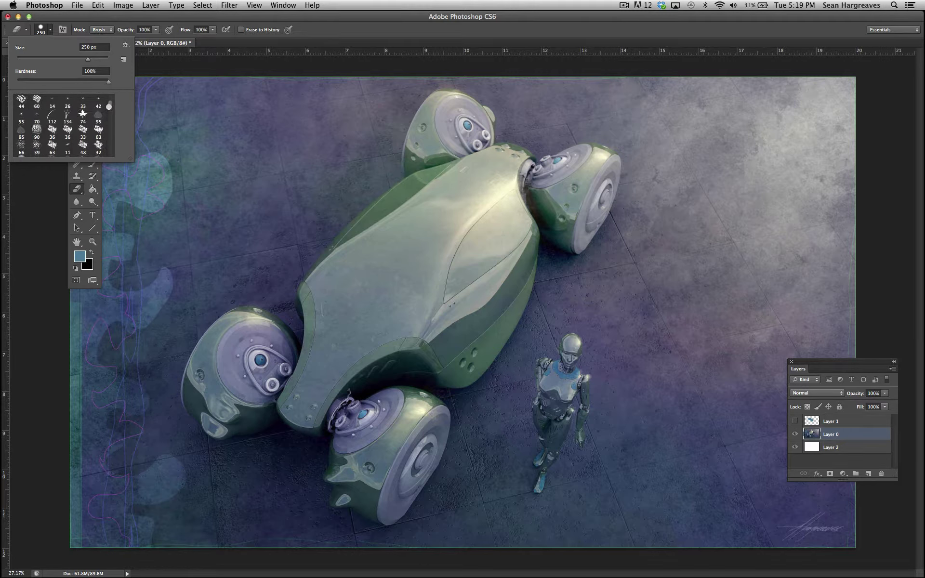
{"action": "scroll", "coordinate": [109, 106], "scroll_direction": "down", "scroll_amount": 4}
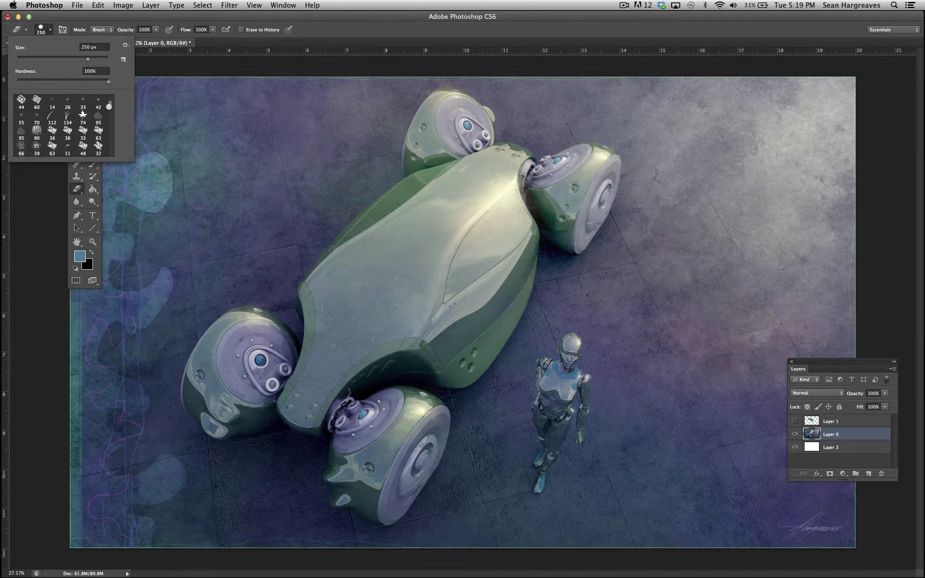
{"action": "left_click", "coordinate": [109, 107]}
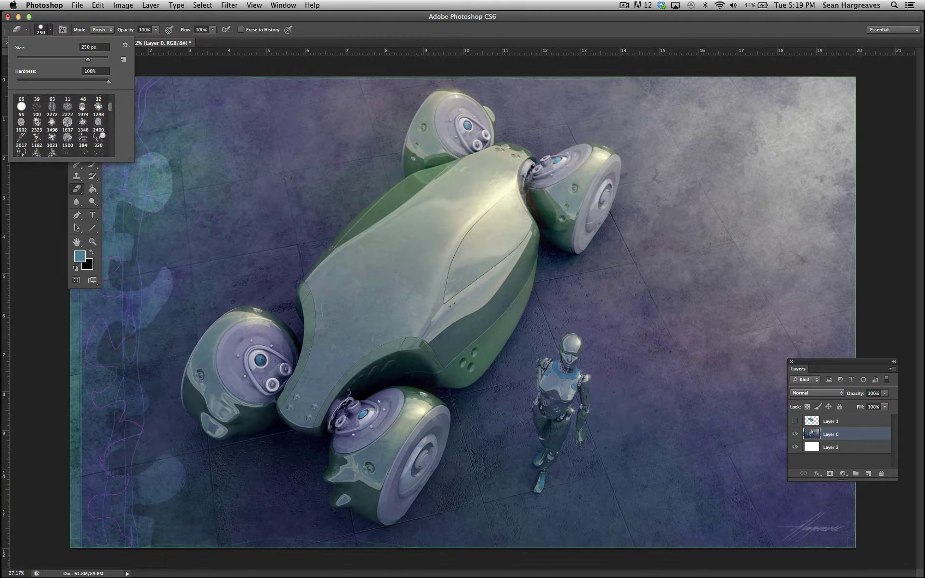
{"action": "scroll", "coordinate": [109, 107], "scroll_direction": "up", "scroll_amount": 5}
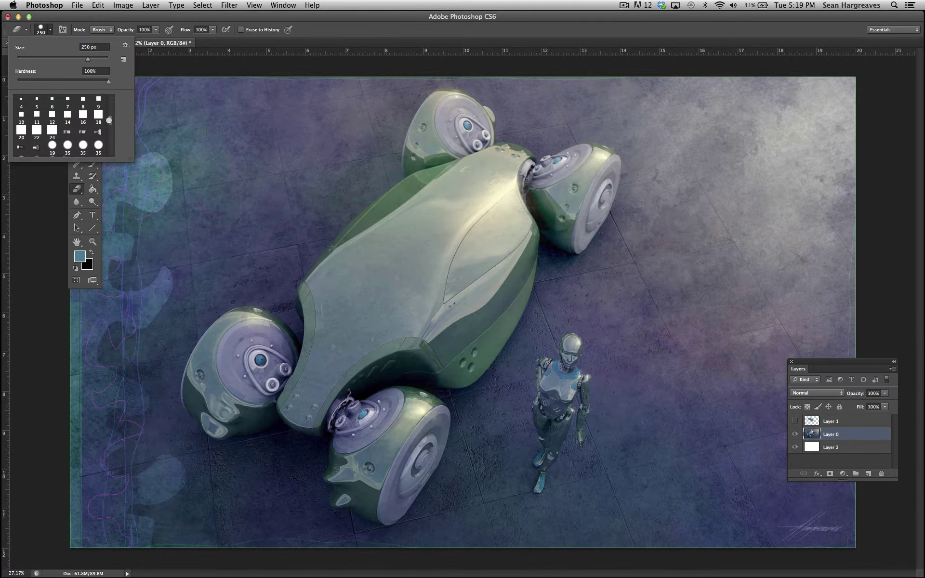
{"action": "left_click_drag", "start_coordinate": [108, 123], "coordinate": [110, 125]}
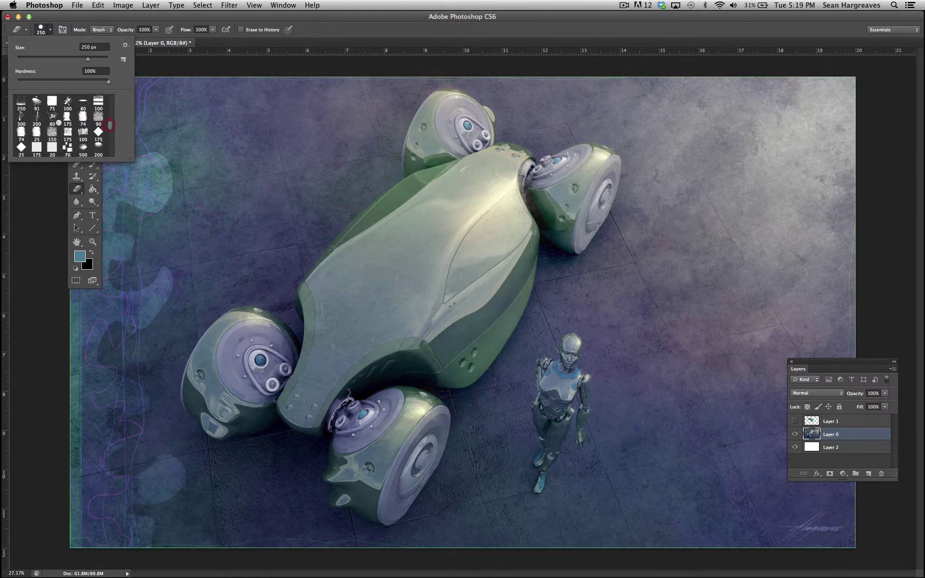
{"action": "left_click", "coordinate": [52, 117]}
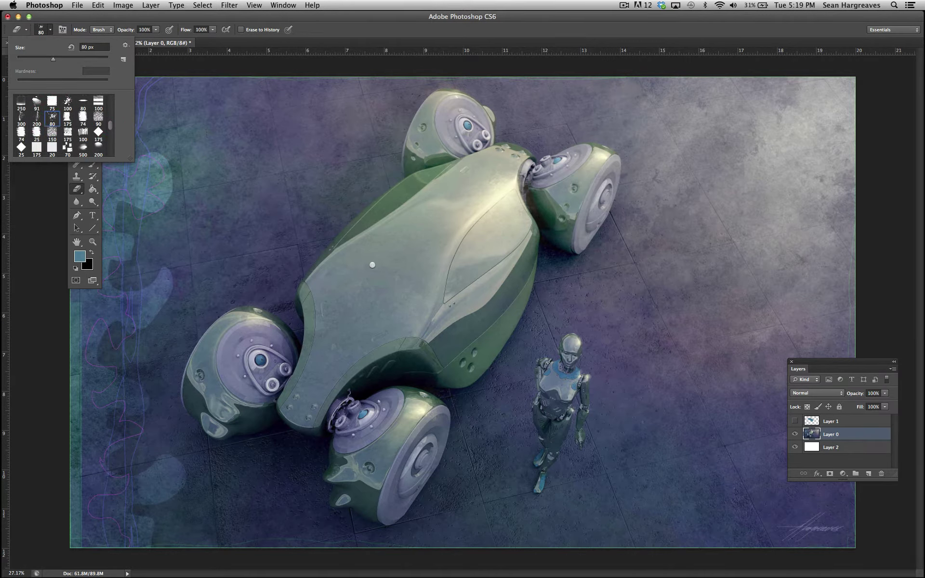
Enlarge the textured Eraser tip to 1000 px and try erasing strokes over the car body on Layer 0
{"action": "key", "text": "bracketright"}
{"action": "key", "text": "bracketright"}
{"action": "key", "text": "bracketright"}
{"action": "key", "text": "bracketright"}
{"action": "key", "text": "bracketright"}
{"action": "key", "text": "bracketright"}
{"action": "key", "text": "bracketright"}
{"action": "key", "text": "bracketright"}
{"action": "key", "text": "bracketright"}
{"action": "mouse_move", "coordinate": [362, 249]}
{"action": "left_mouse_down"}
{"action": "mouse_move", "coordinate": [371, 257]}
{"action": "mouse_move", "coordinate": [394, 228]}
{"action": "mouse_move", "coordinate": [368, 262]}
{"action": "mouse_move", "coordinate": [316, 274]}
{"action": "mouse_move", "coordinate": [379, 284]}
{"action": "mouse_move", "coordinate": [415, 250]}
{"action": "mouse_move", "coordinate": [314, 295]}
{"action": "left_mouse_up"}
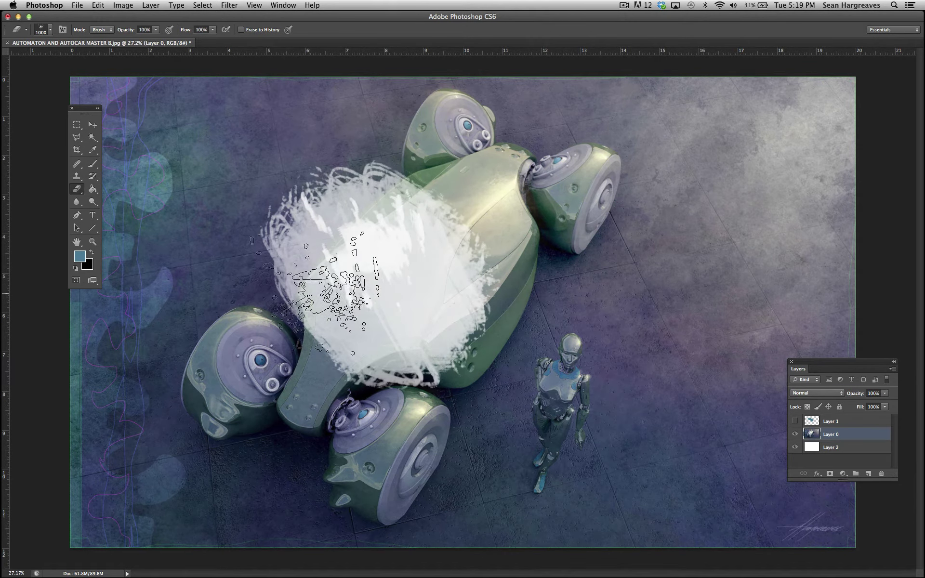
{"action": "left_click_drag", "start_coordinate": [382, 311], "coordinate": [359, 277]}
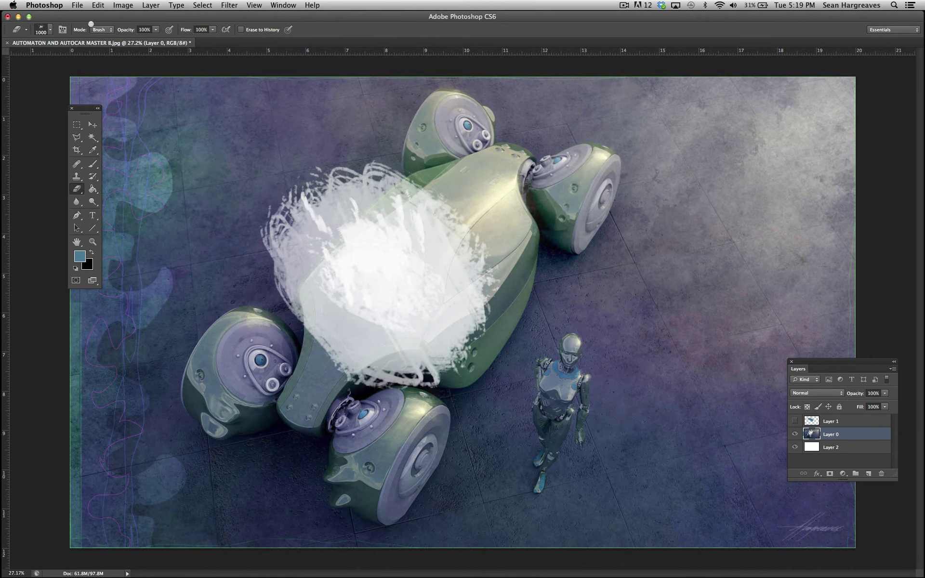
Step back through the history to undo the textured eraser strokes on the car body
{"action": "left_click", "coordinate": [97, 4]}
{"action": "mouse_move", "coordinate": [84, 3]}
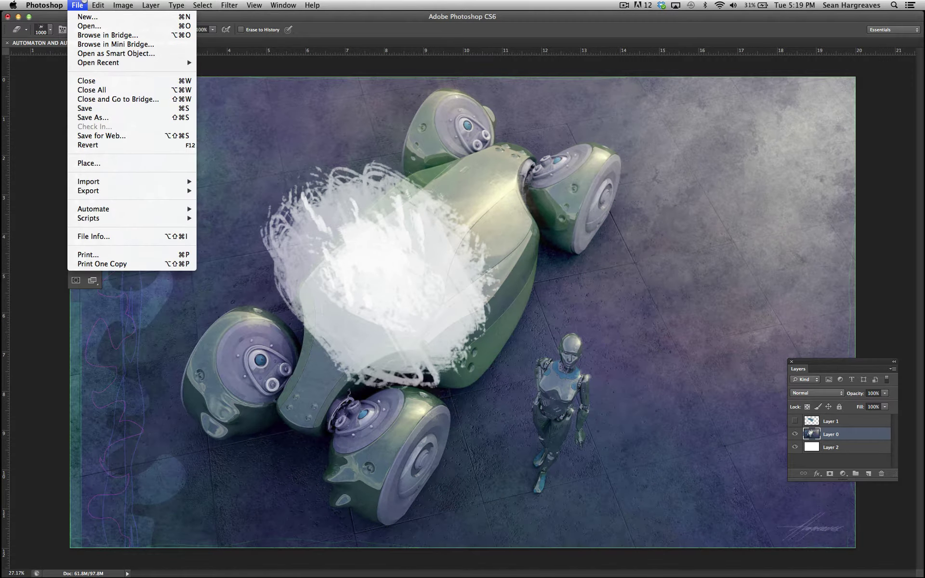
{"action": "left_click", "coordinate": [100, 17]}
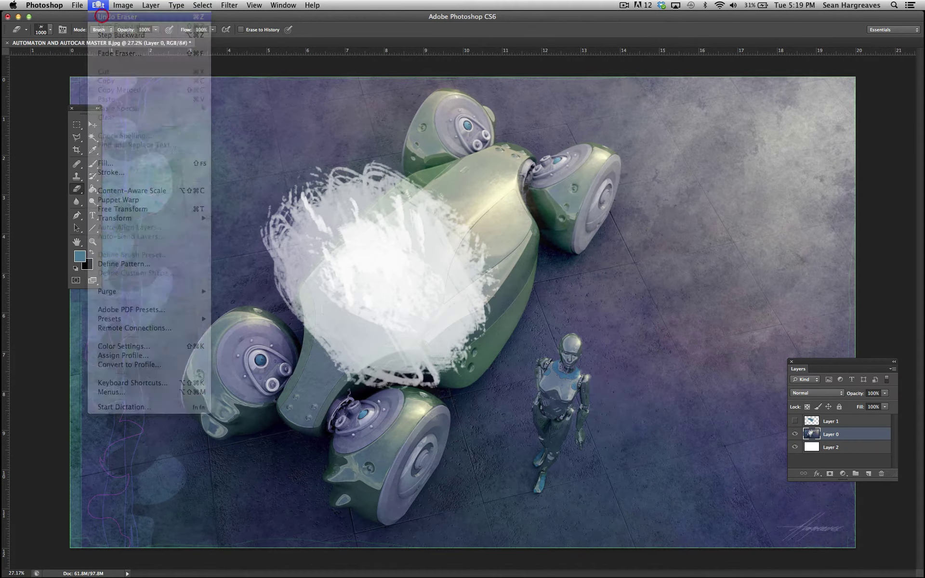
{"action": "left_click", "coordinate": [99, 5]}
{"action": "left_click", "coordinate": [106, 35]}
{"action": "left_click", "coordinate": [99, 6]}
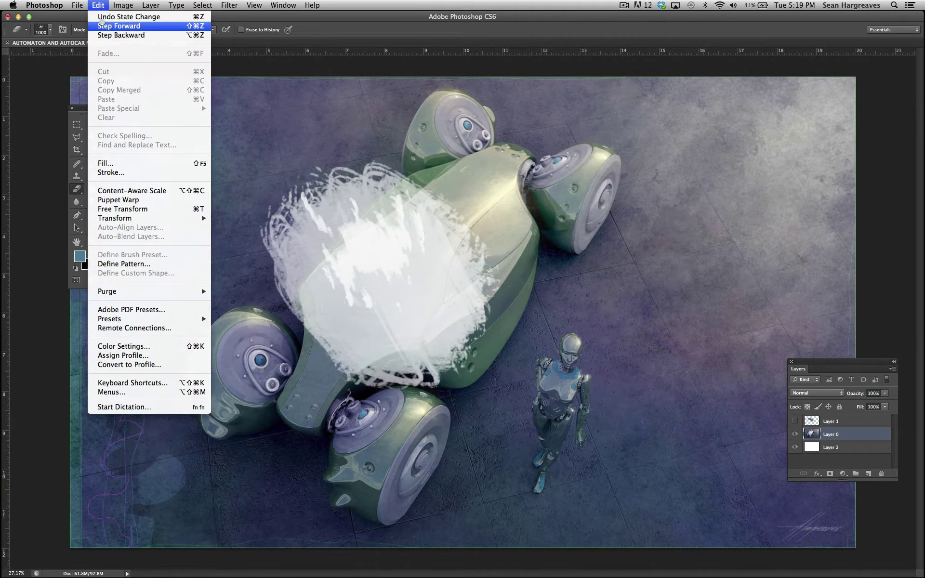
{"action": "left_click", "coordinate": [105, 35]}
{"action": "left_click", "coordinate": [98, 5]}
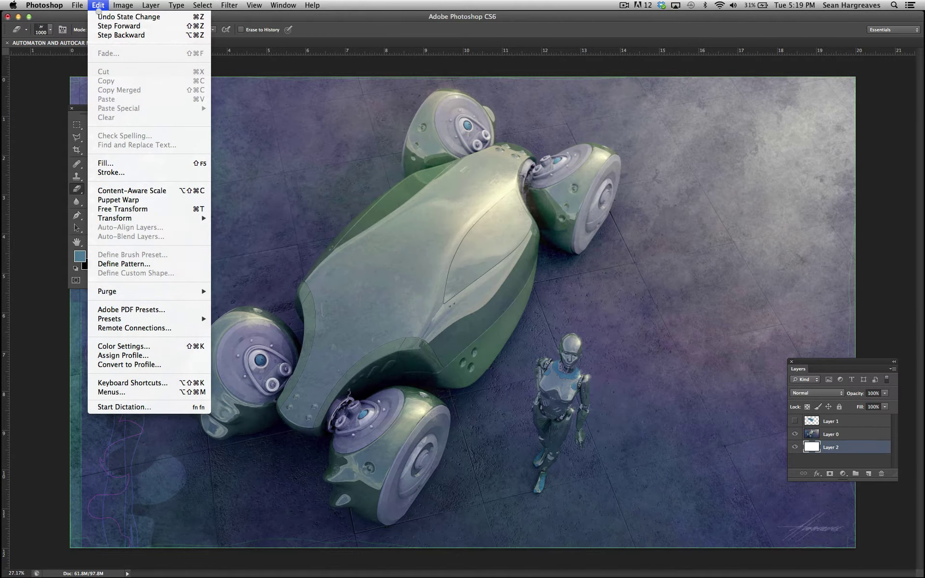
{"action": "left_click", "coordinate": [106, 35]}
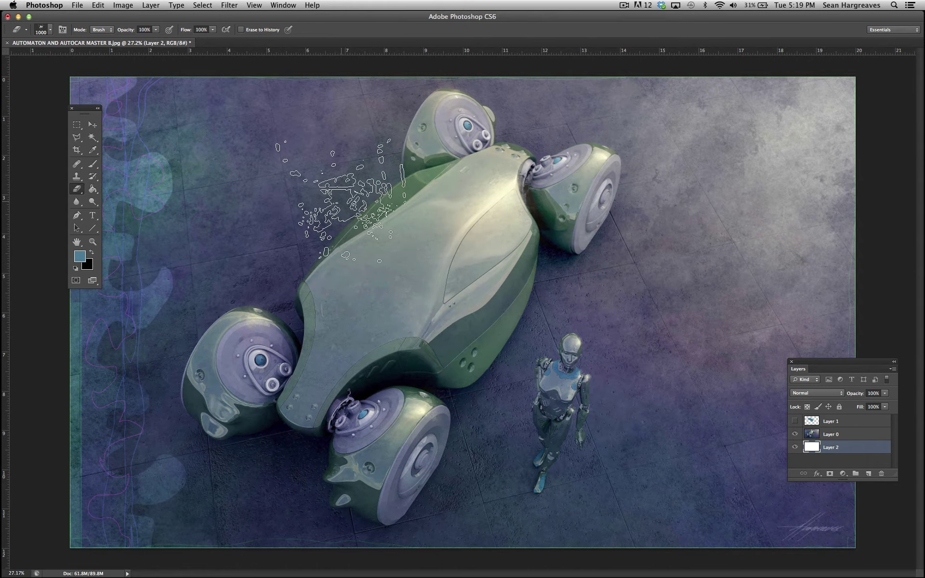
Switch the Eraser to the hard round tip at 100% hardness and reduce its size to 70 px
{"action": "left_click", "coordinate": [48, 29]}
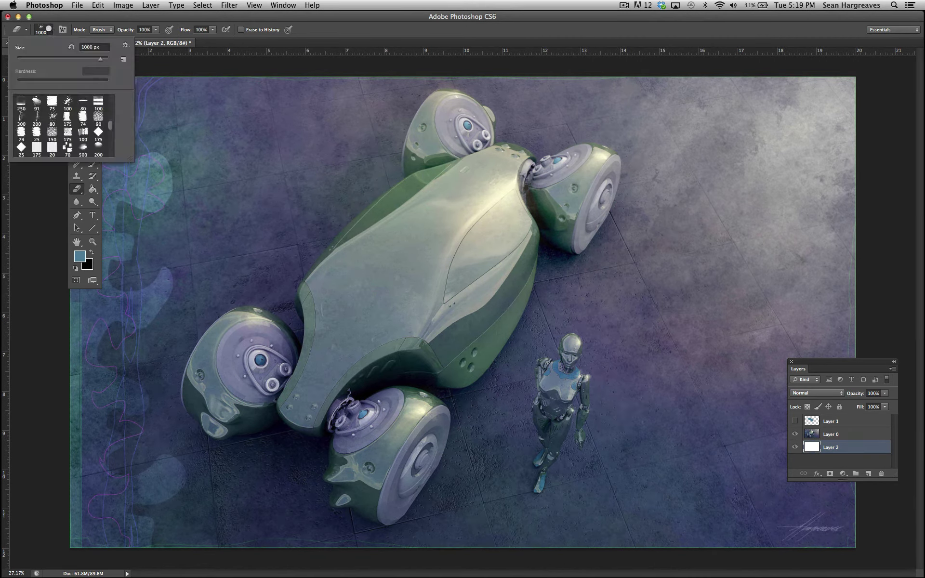
{"action": "left_click_drag", "start_coordinate": [109, 124], "coordinate": [101, 73]}
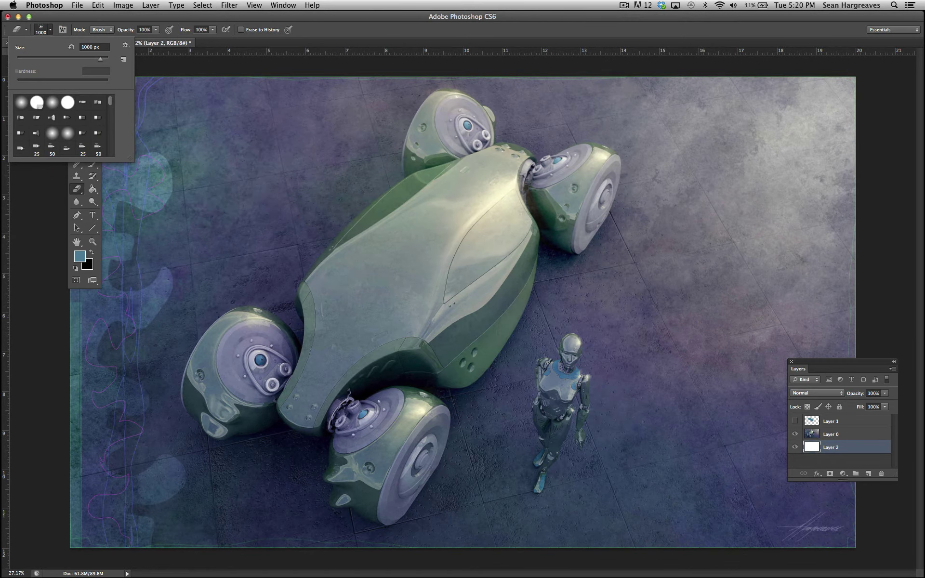
{"action": "left_click", "coordinate": [37, 105]}
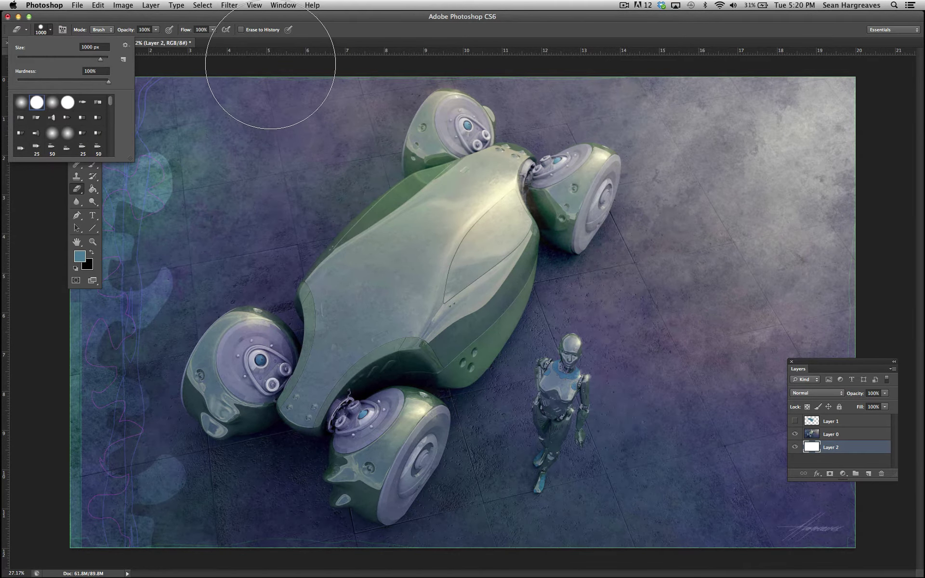
{"action": "left_click", "coordinate": [272, 68]}
{"action": "key", "text": "bracketleft"}
{"action": "key", "text": "bracketleft"}
{"action": "key", "text": "bracketleft"}
{"action": "key", "text": "bracketleft"}
{"action": "key", "text": "bracketleft"}
{"action": "key", "text": "bracketleft"}
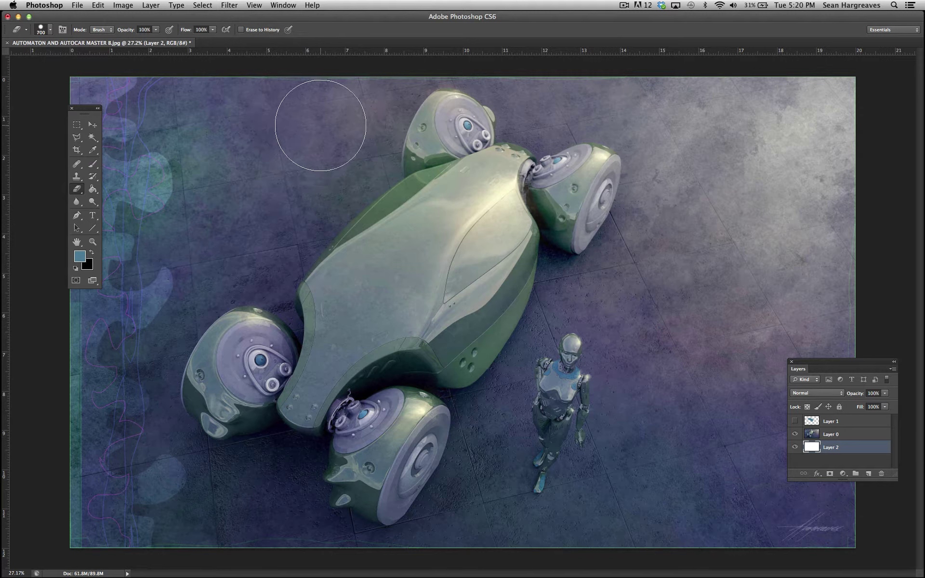
{"action": "key", "text": "bracketleft"}
{"action": "key", "text": "bracketleft"}
{"action": "key", "text": "bracketleft"}
{"action": "key", "text": "bracketleft"}
Try a hard-edged Eraser stroke on Layer 0 in the background between the car body and the robot, and undo it
{"action": "left_click", "coordinate": [98, 5]}
{"action": "left_click", "coordinate": [98, 15]}
{"action": "left_click", "coordinate": [835, 432]}
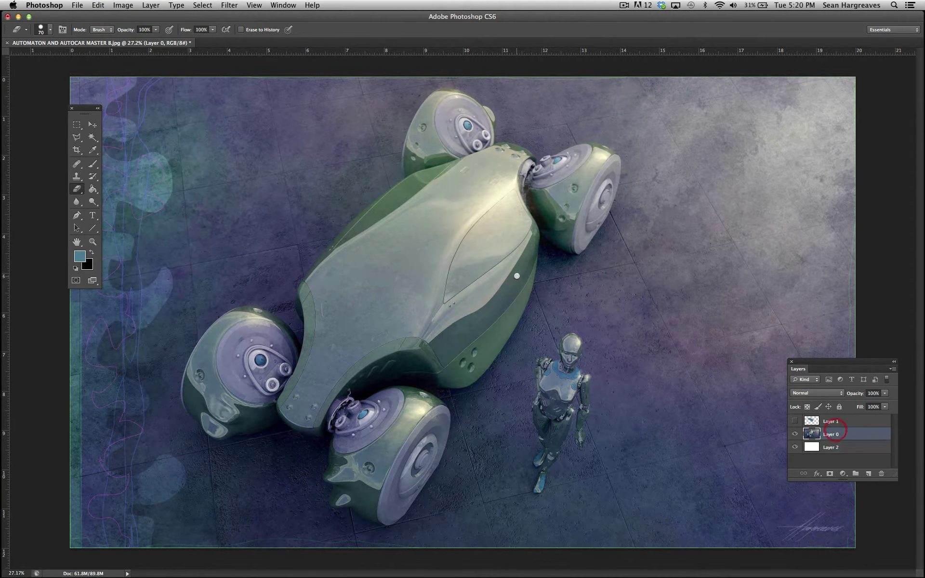
{"action": "mouse_move", "coordinate": [542, 280]}
{"action": "left_mouse_down"}
{"action": "mouse_move", "coordinate": [520, 337]}
{"action": "mouse_move", "coordinate": [544, 288]}
{"action": "left_mouse_up"}
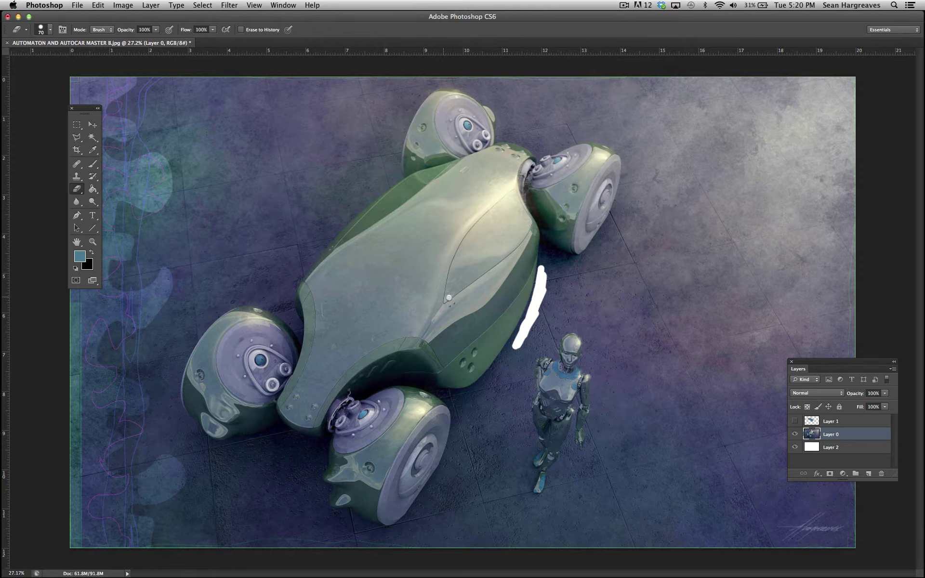
{"action": "key", "text": "super+z"}
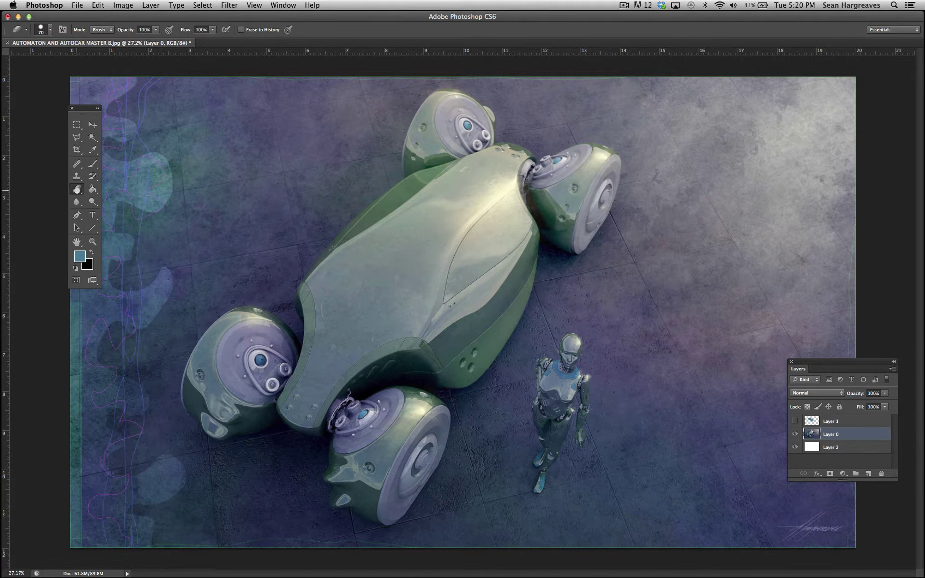
Look at the Eraser tool's variants and activate the Paint Bucket tool
{"action": "left_click", "coordinate": [77, 189]}
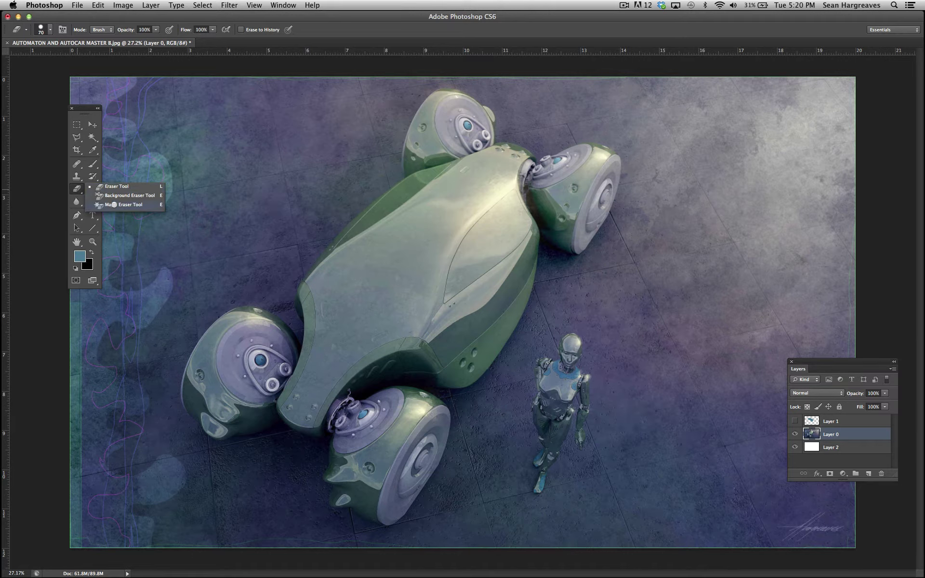
{"action": "left_click", "coordinate": [77, 189]}
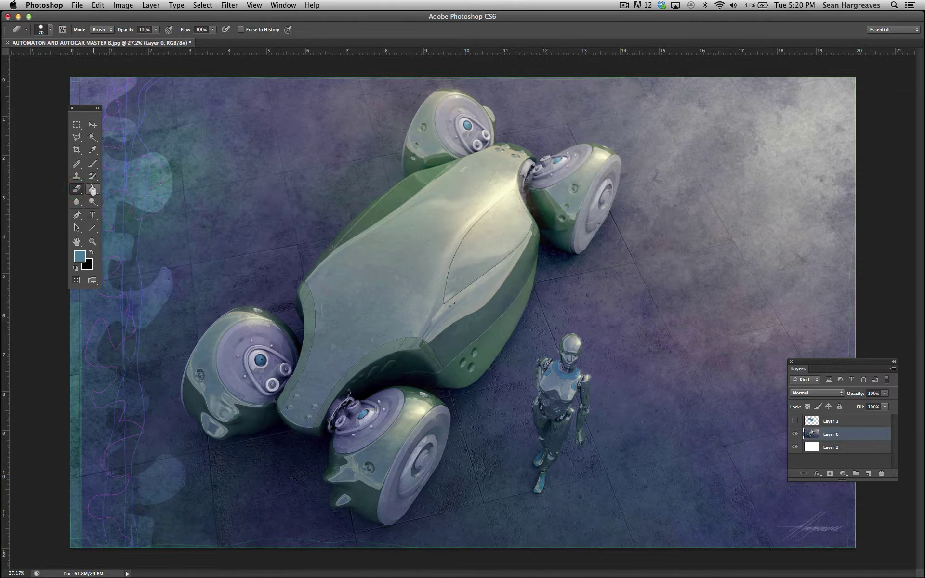
{"action": "left_click", "coordinate": [92, 189]}
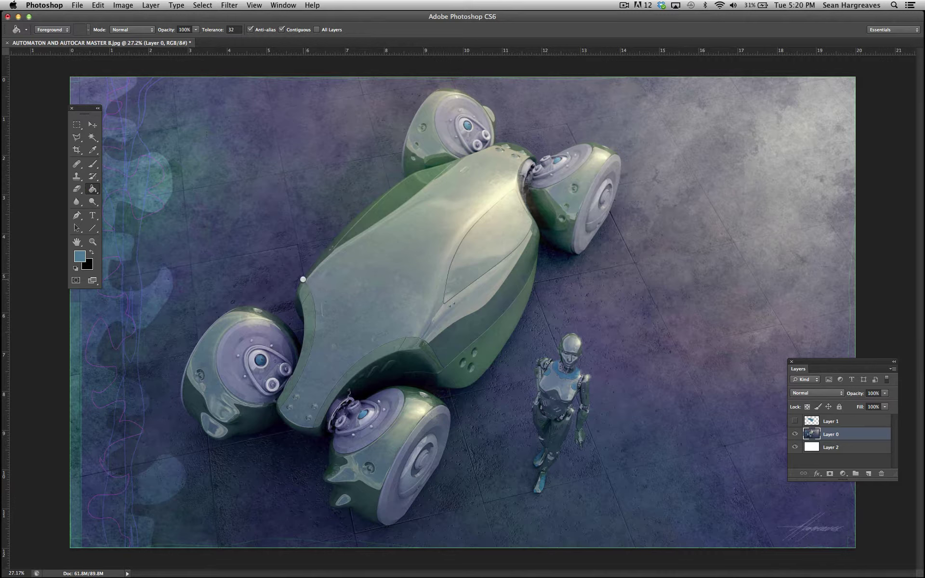
Draw a rectangular marquee selection across the car body and create a new layer above Layer 1
{"action": "left_click", "coordinate": [80, 128]}
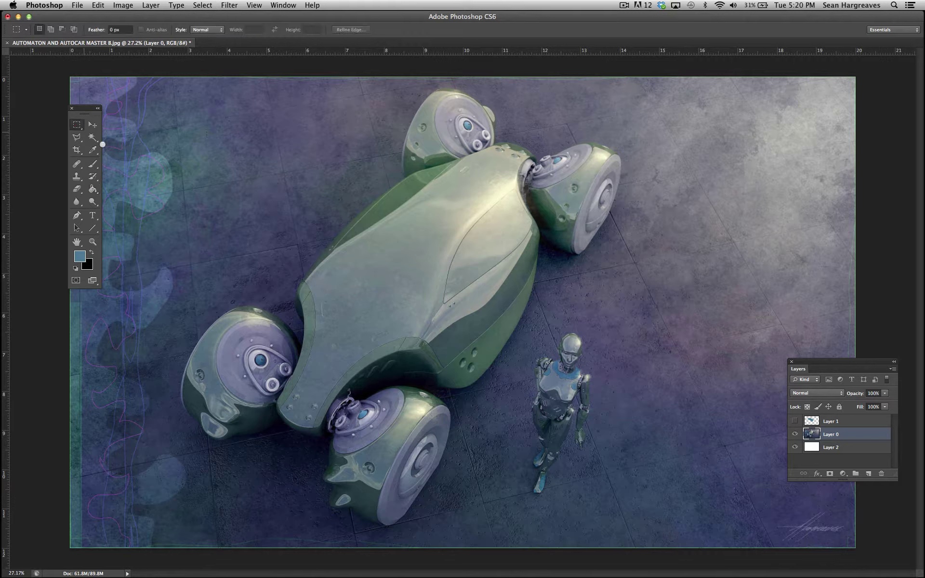
{"action": "left_click_drag", "start_coordinate": [270, 163], "coordinate": [497, 343]}
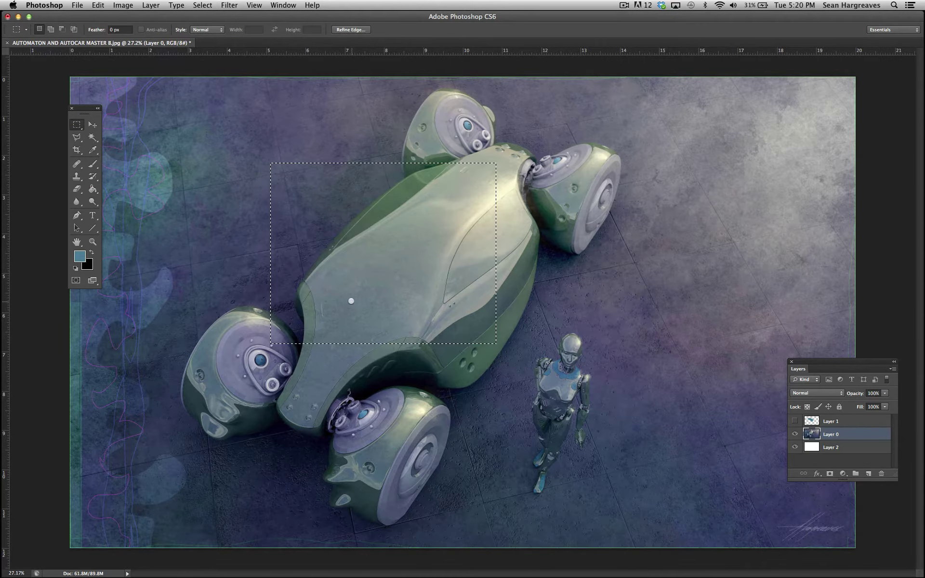
{"action": "left_click", "coordinate": [849, 422]}
{"action": "key", "text": "super+d"}
{"action": "left_click", "coordinate": [868, 473]}
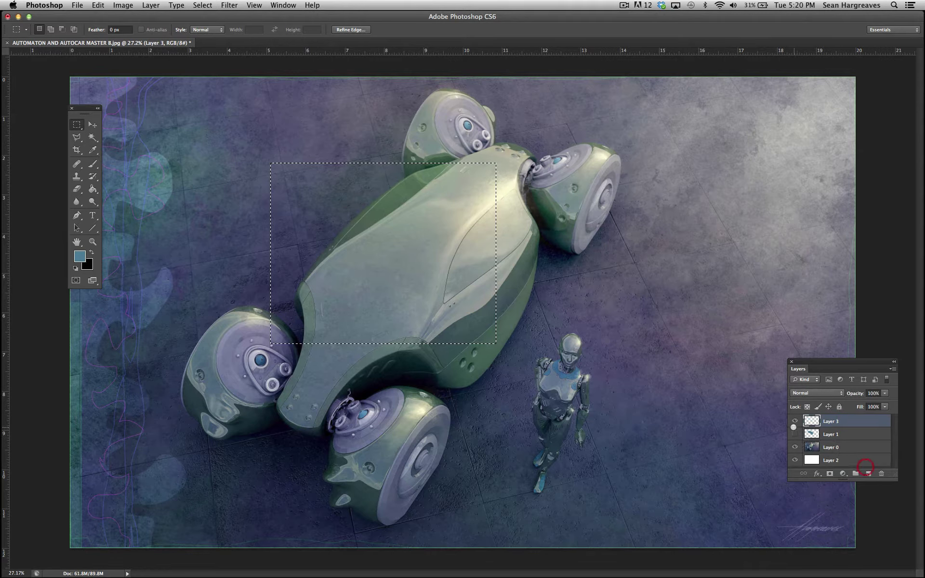
Show Layer 1 and delete its blue paint inside the rectangular selection
{"action": "left_click", "coordinate": [794, 434]}
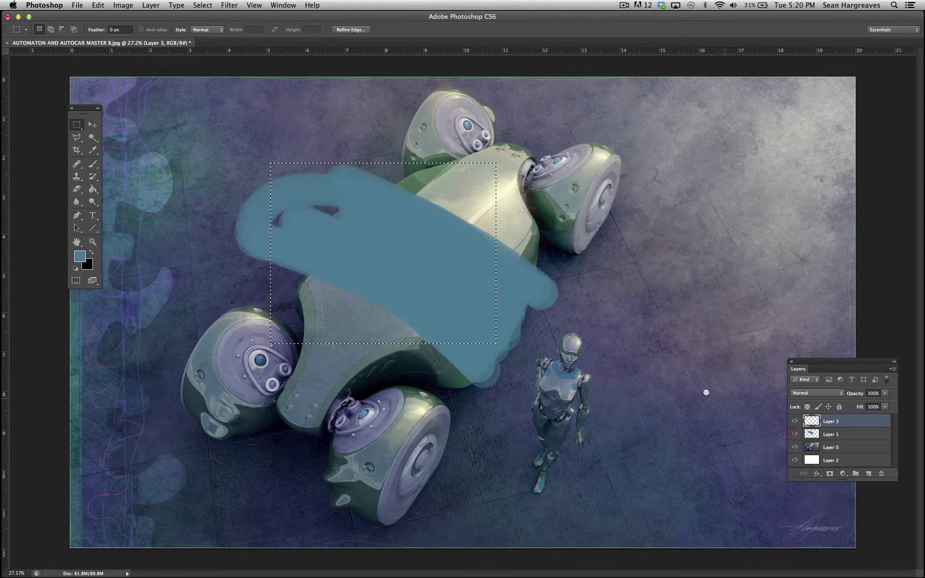
{"action": "left_click", "coordinate": [834, 427]}
{"action": "key", "text": "super+shift+d"}
{"action": "key", "text": "Delete"}
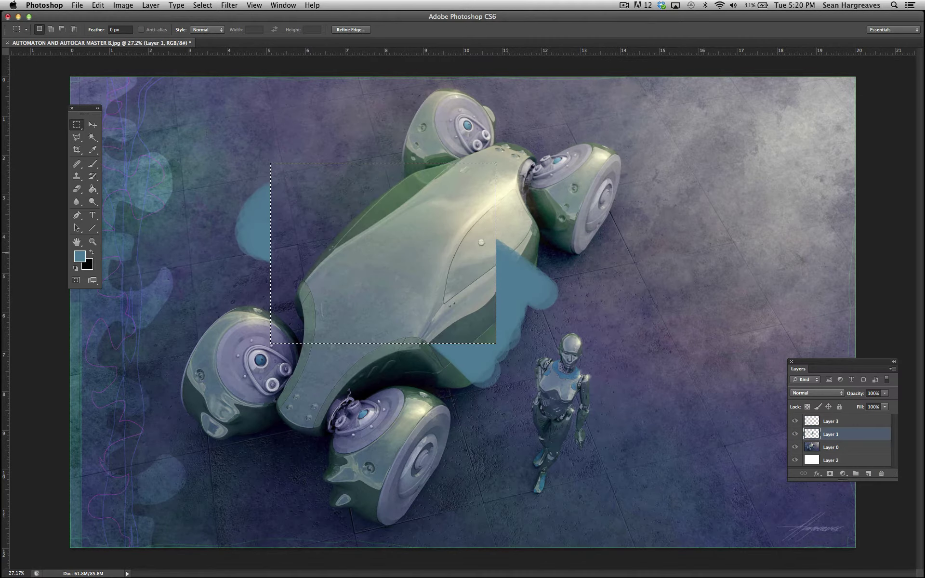
Clear the rectangular selection and delete Layer 1 with the remaining blue paint
{"action": "left_click", "coordinate": [202, 5]}
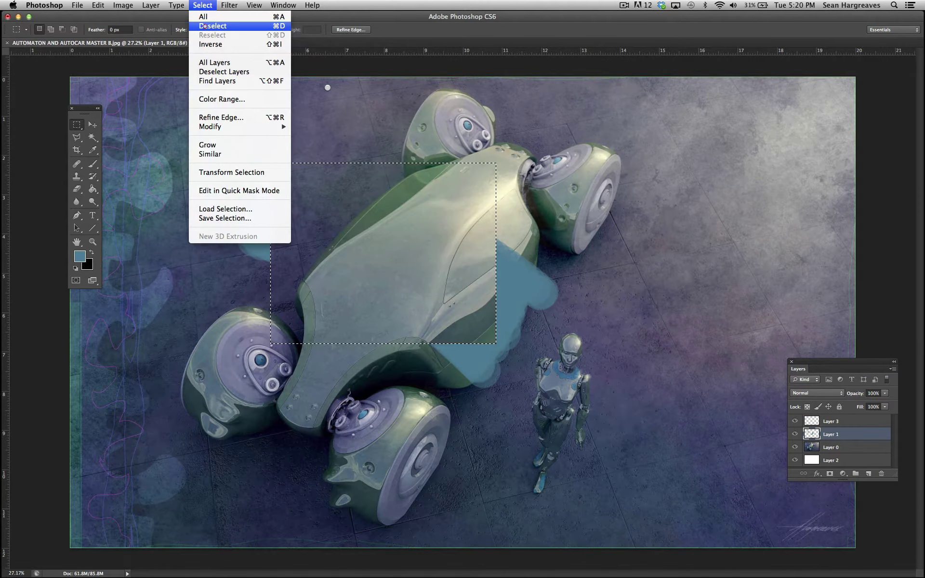
{"action": "left_click", "coordinate": [203, 28]}
{"action": "key", "text": "Delete"}
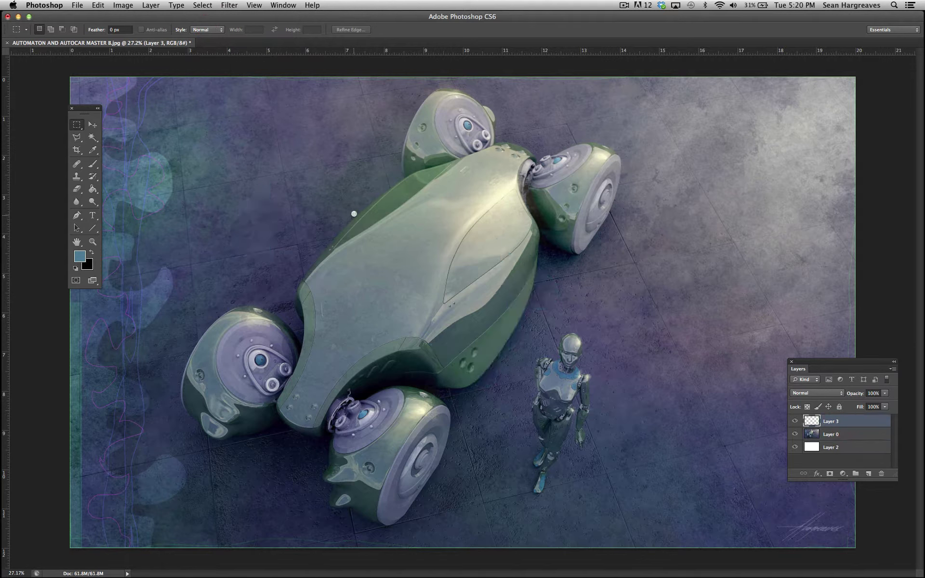
Draw a rectangular selection over the car body and fill it with the blue foreground color on Layer 3
{"action": "key", "text": "super+shift+d"}
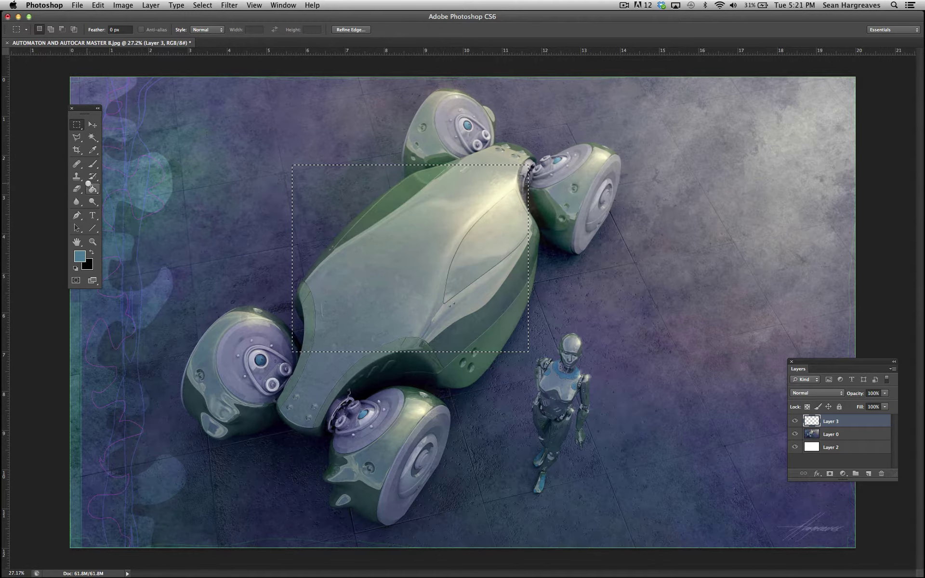
{"action": "left_click", "coordinate": [93, 189]}
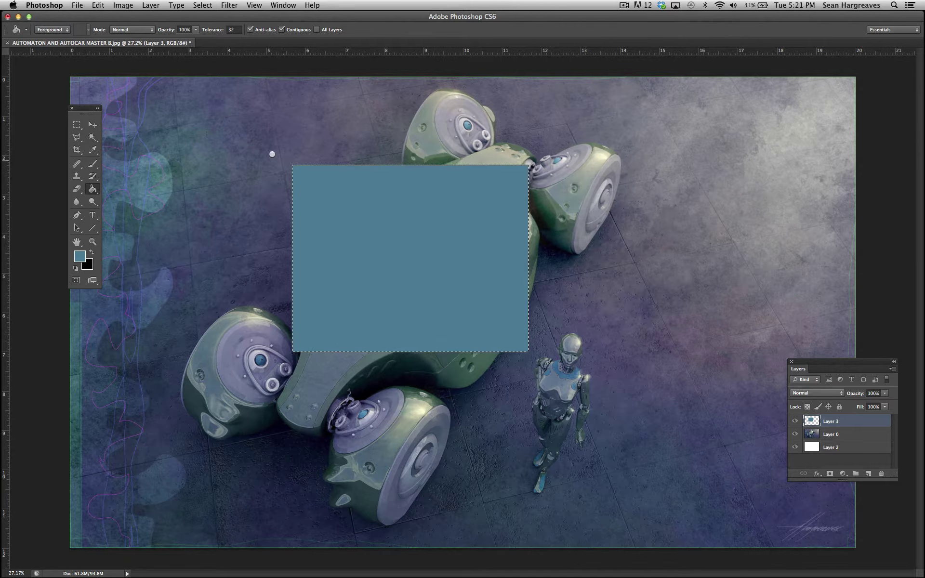
Deselect the filled rectangle and replace its layer with a new empty layer above Layer 0
{"action": "left_click", "coordinate": [202, 5]}
{"action": "left_click", "coordinate": [212, 26]}
{"action": "key", "text": "Delete"}
{"action": "left_click", "coordinate": [868, 474]}
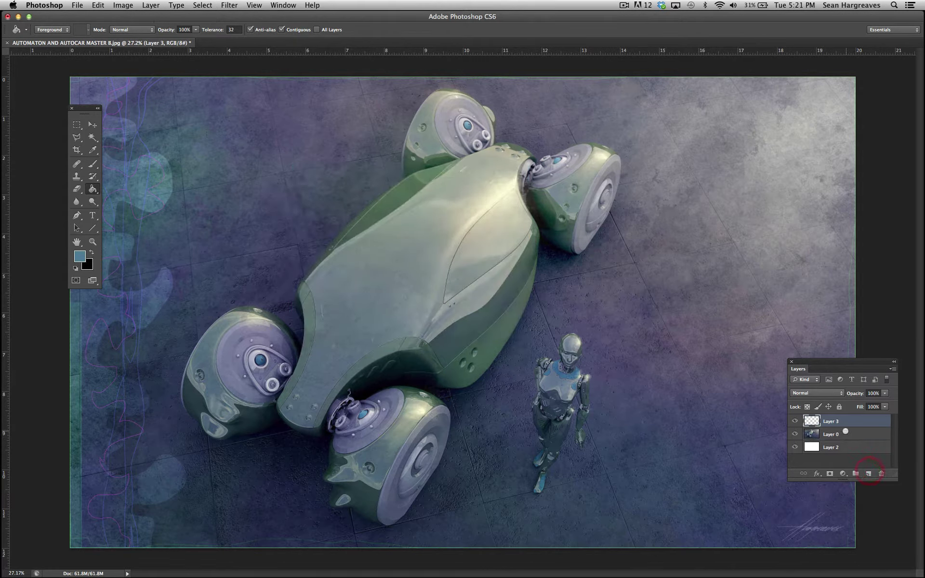
Fill two areas of the car body directly on Layer 0 with the blue foreground color using the Paint Bucket
{"action": "left_click", "coordinate": [843, 433]}
{"action": "left_click", "coordinate": [403, 267]}
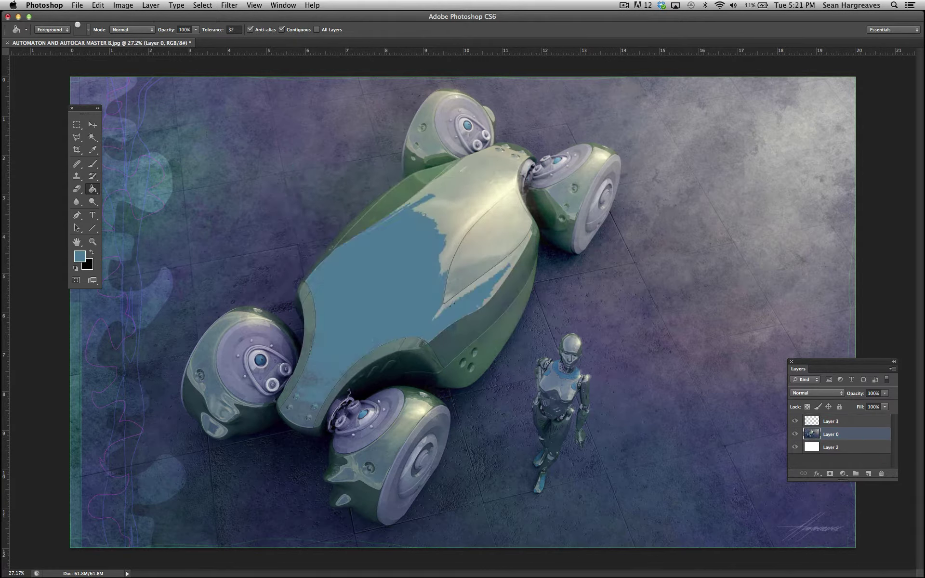
{"action": "left_click", "coordinate": [96, 5]}
{"action": "left_click", "coordinate": [96, 4]}
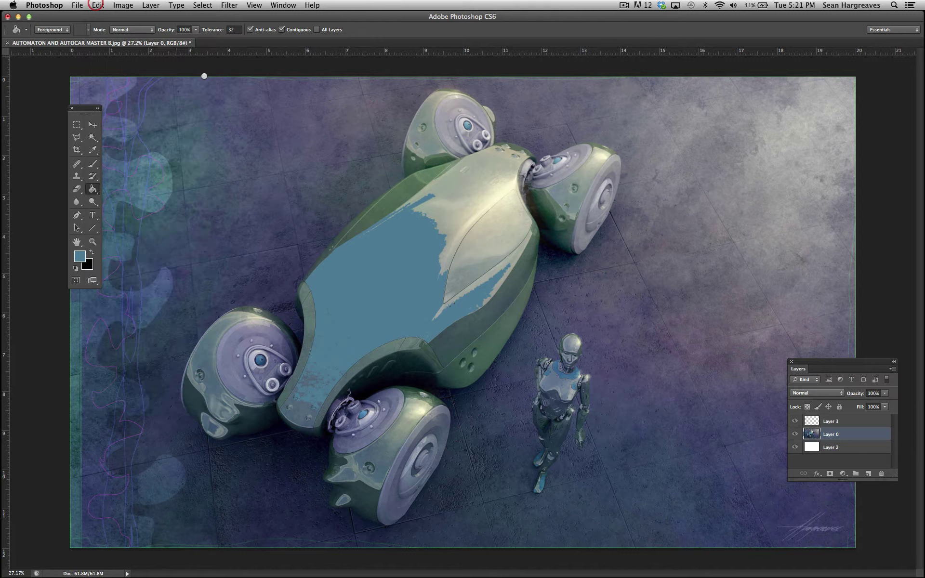
{"action": "left_click", "coordinate": [475, 191]}
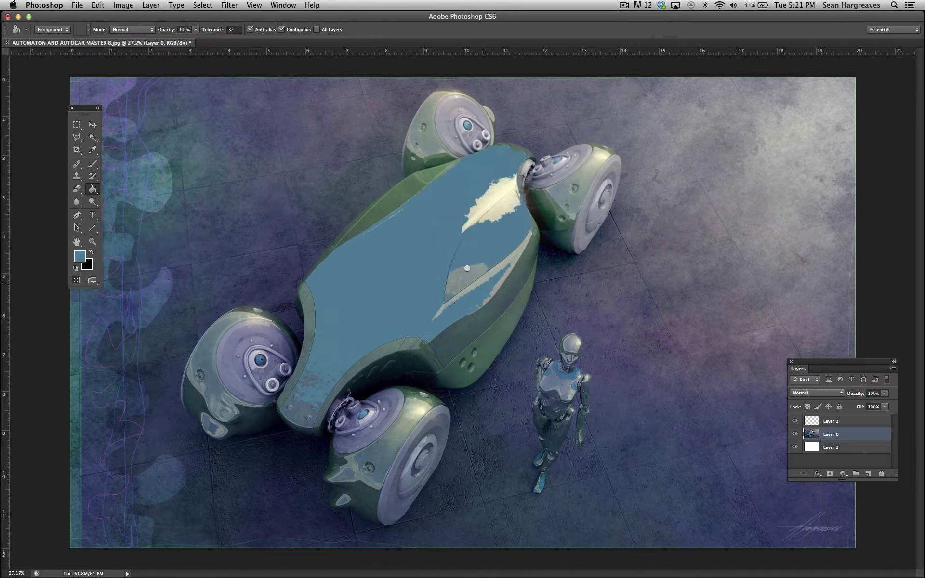
Undo the blue fills on the car body, going back to the empty Layer 3
{"action": "left_click", "coordinate": [98, 6]}
{"action": "left_click", "coordinate": [115, 17]}
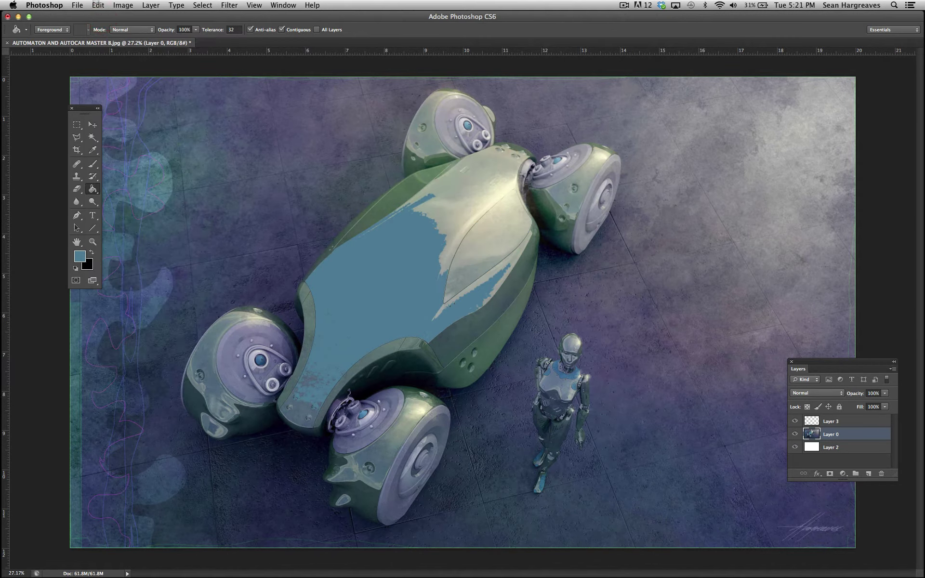
{"action": "left_click", "coordinate": [98, 5]}
{"action": "left_click", "coordinate": [114, 35]}
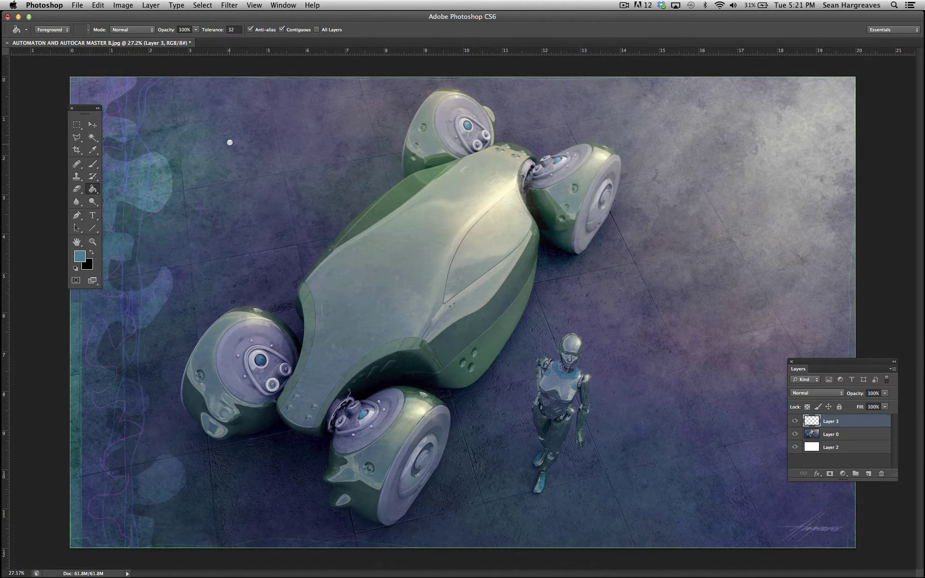
Set the Paint Bucket tolerance to 10, fill the empty Layer 3 with blue, and undo the fill
{"action": "left_click", "coordinate": [236, 30]}
{"action": "type", "text": "10"}
{"action": "left_click", "coordinate": [382, 271]}
{"action": "left_click", "coordinate": [98, 4]}
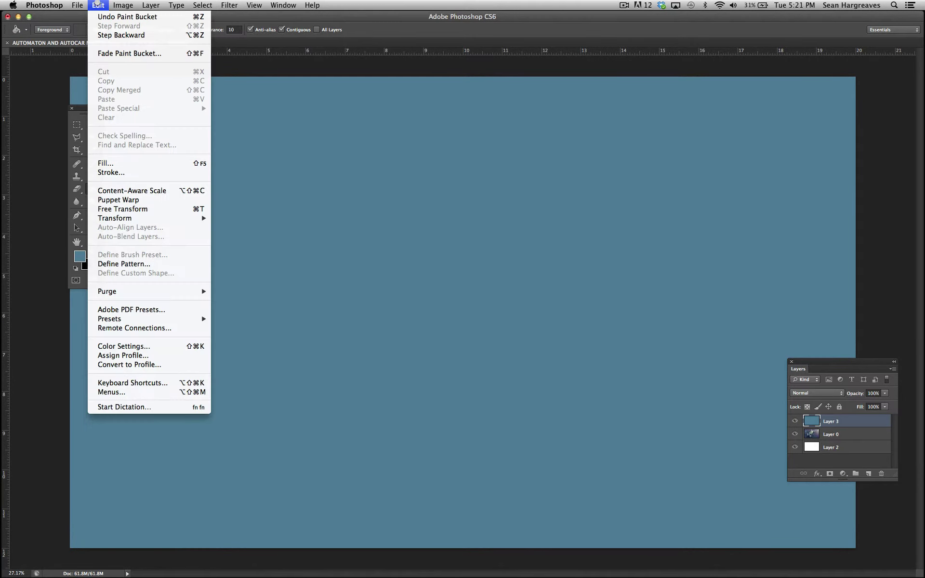
{"action": "left_click", "coordinate": [139, 16]}
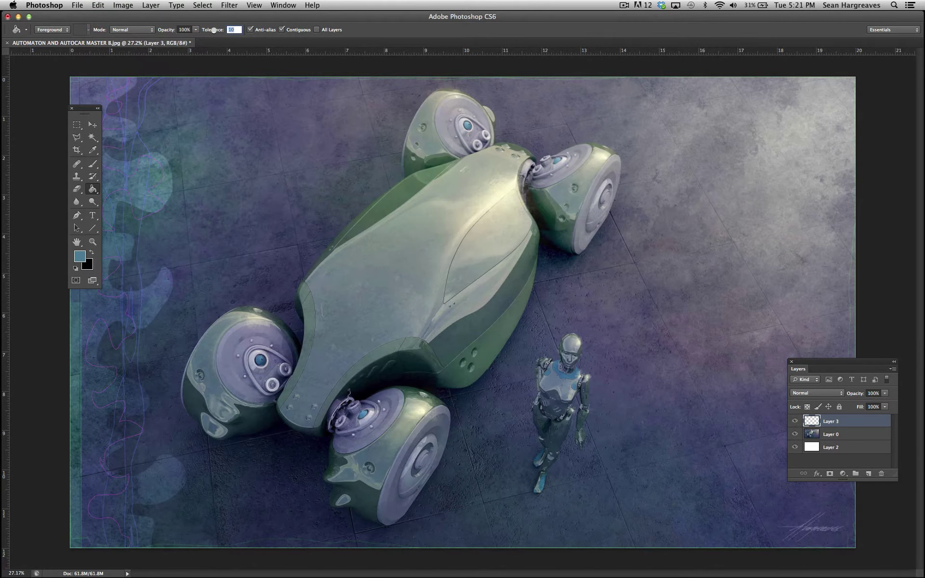
Set the Paint Bucket tolerance to 90, fill Layer 3 with blue, and undo the fill
{"action": "type", "text": "1"}
{"action": "type", "text": "90"}
{"action": "key", "text": "Return"}
{"action": "left_click", "coordinate": [405, 253]}
{"action": "left_click", "coordinate": [98, 5]}
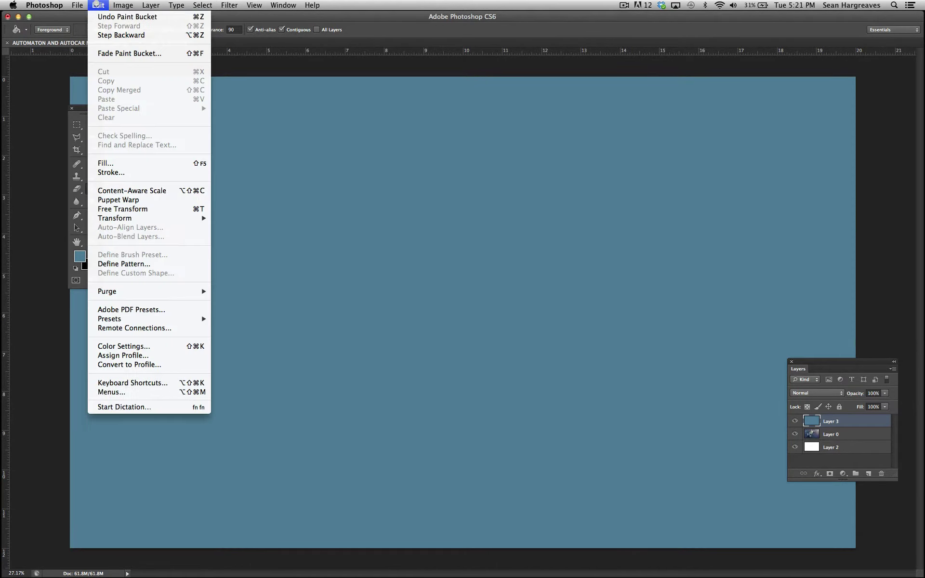
{"action": "left_click", "coordinate": [121, 16]}
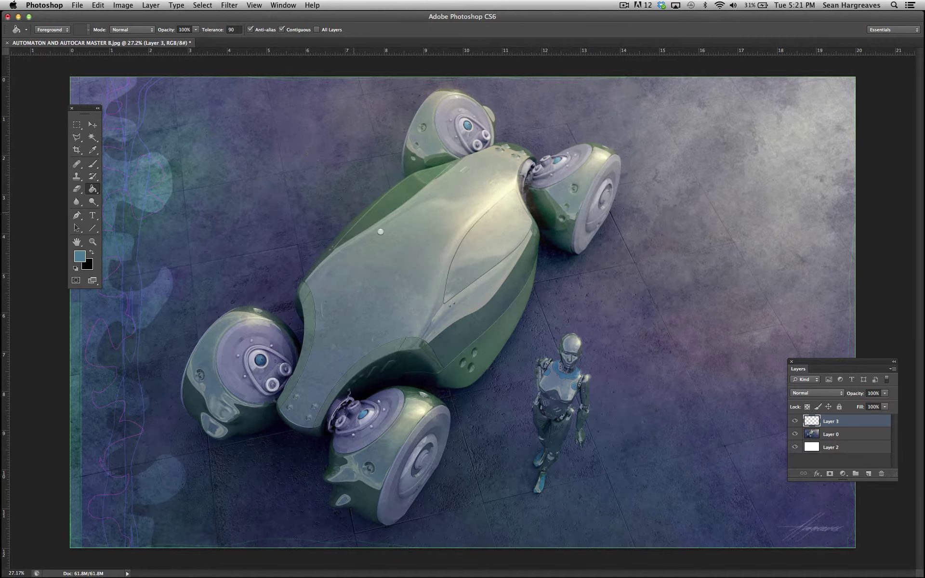
Set the Paint Bucket tolerance to 32 and make Layer 0 the active layer
{"action": "left_click", "coordinate": [209, 31]}
{"action": "type", "text": "32"}
{"action": "left_click", "coordinate": [836, 430]}
Fill the artwork on Layer 0 from the car body with blue at a tolerance of 90, and undo the fill
{"action": "key", "text": "BackSpace"}
{"action": "key", "text": "BackSpace"}
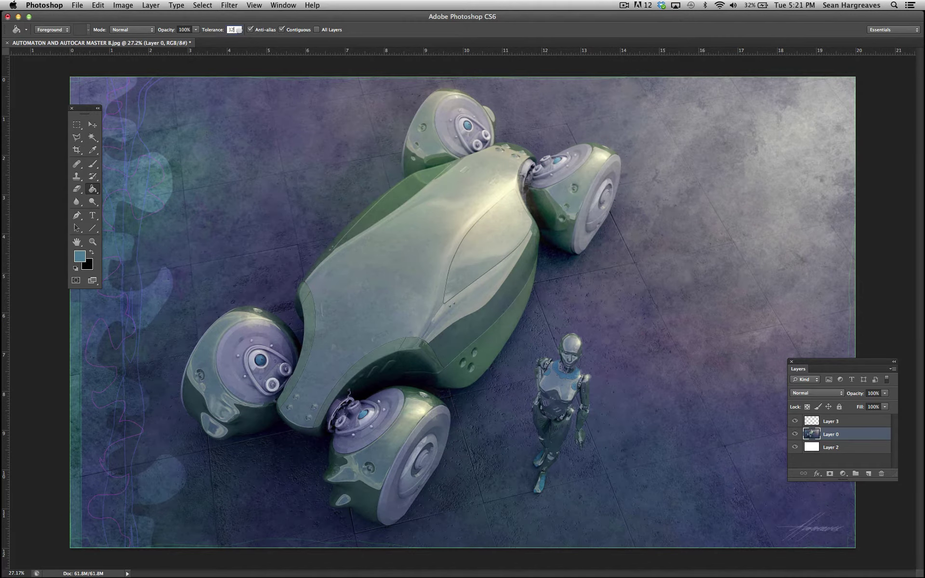
{"action": "type", "text": "8"}
{"action": "type", "text": "0"}
{"action": "key", "text": "Return"}
{"action": "left_click", "coordinate": [409, 295]}
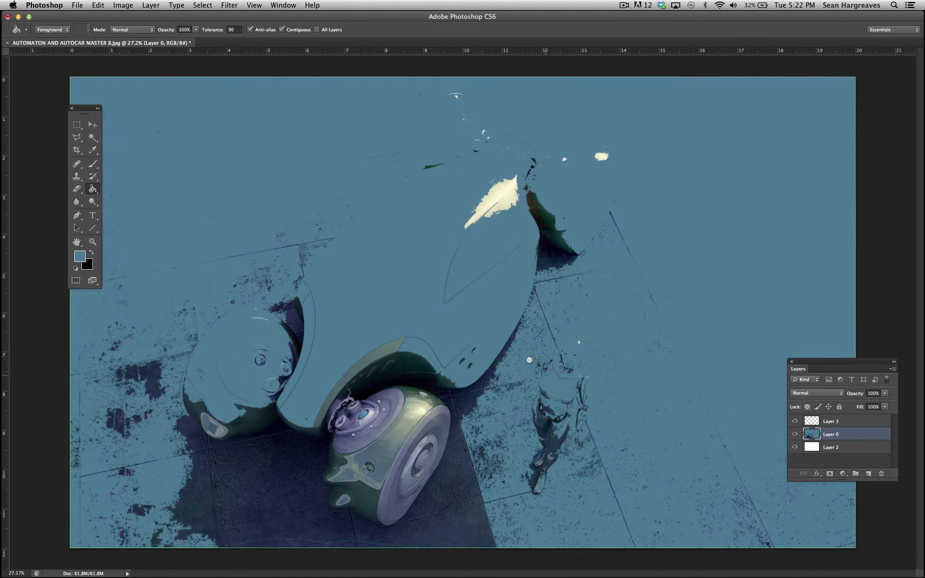
{"action": "left_click", "coordinate": [97, 5]}
{"action": "left_click", "coordinate": [102, 16]}
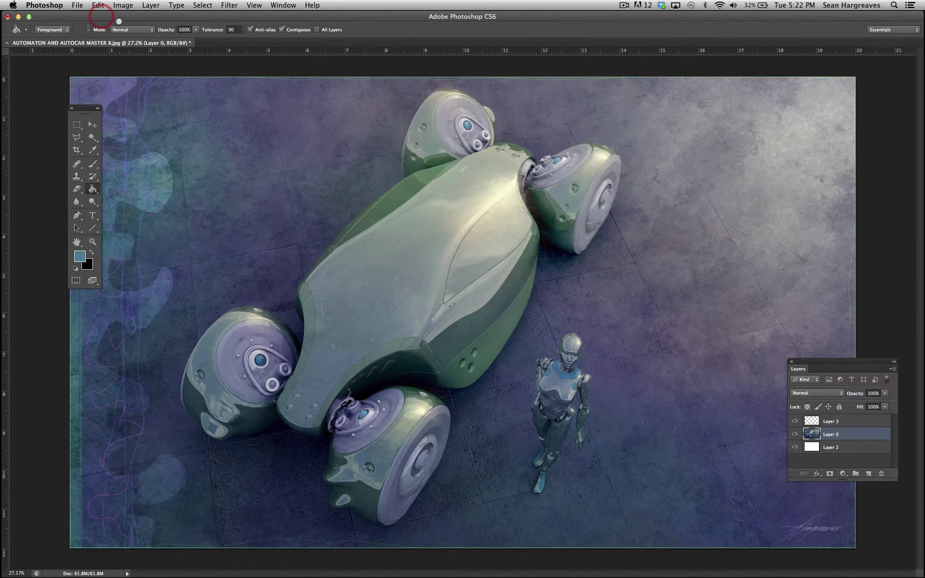
Set the Paint Bucket tolerance to 10, fill the car body on Layer 0 with blue, and undo the fill
{"action": "left_click", "coordinate": [230, 30]}
{"action": "type", "text": "10"}
{"action": "key", "text": "Return"}
{"action": "left_click", "coordinate": [392, 288]}
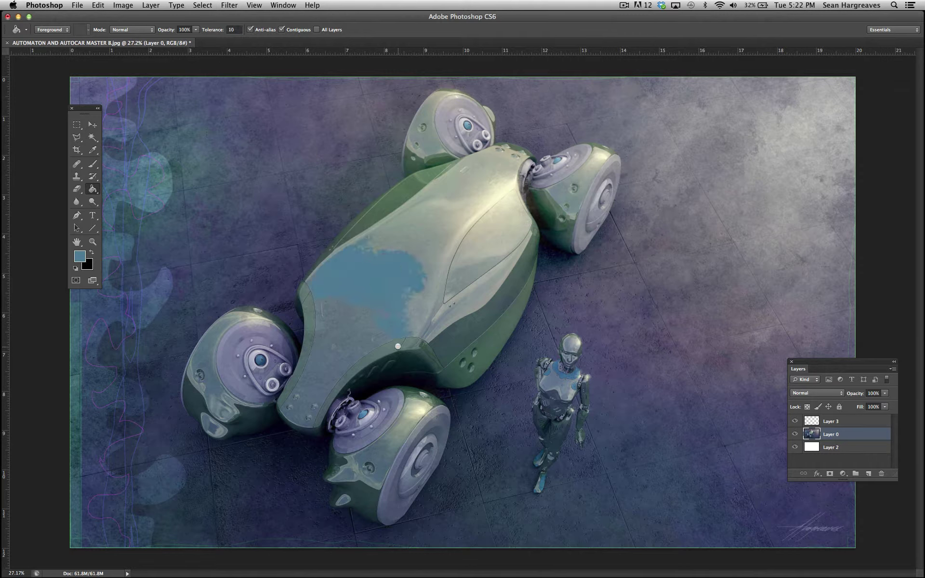
{"action": "key", "text": "super+z"}
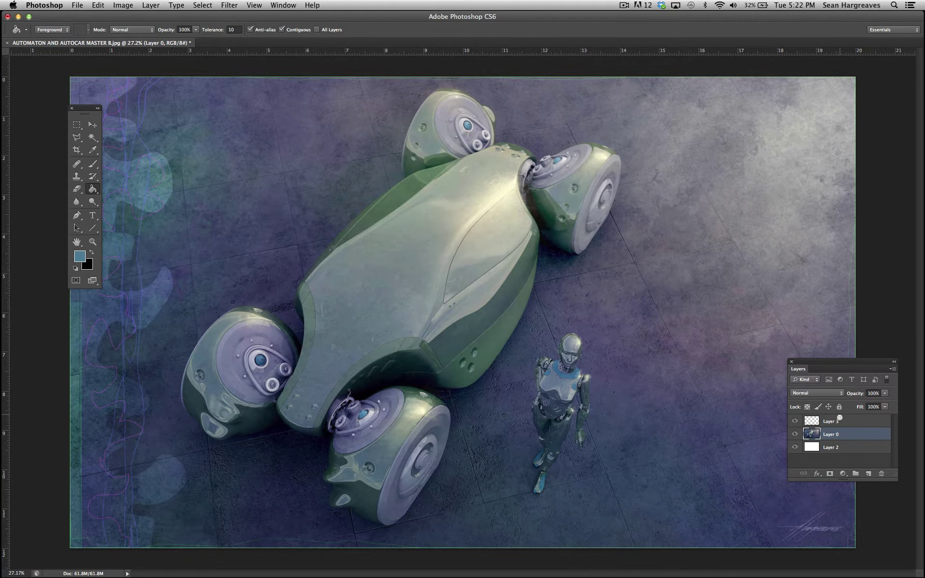
Fill the empty Layer 3 with blue at the current tolerance and undo the fill
{"action": "left_click", "coordinate": [846, 422]}
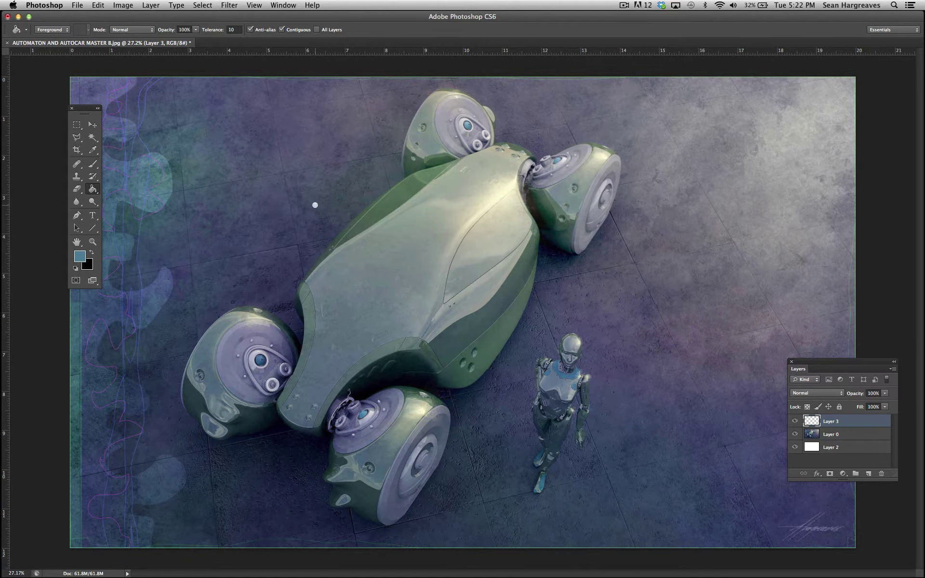
{"action": "left_click", "coordinate": [306, 254]}
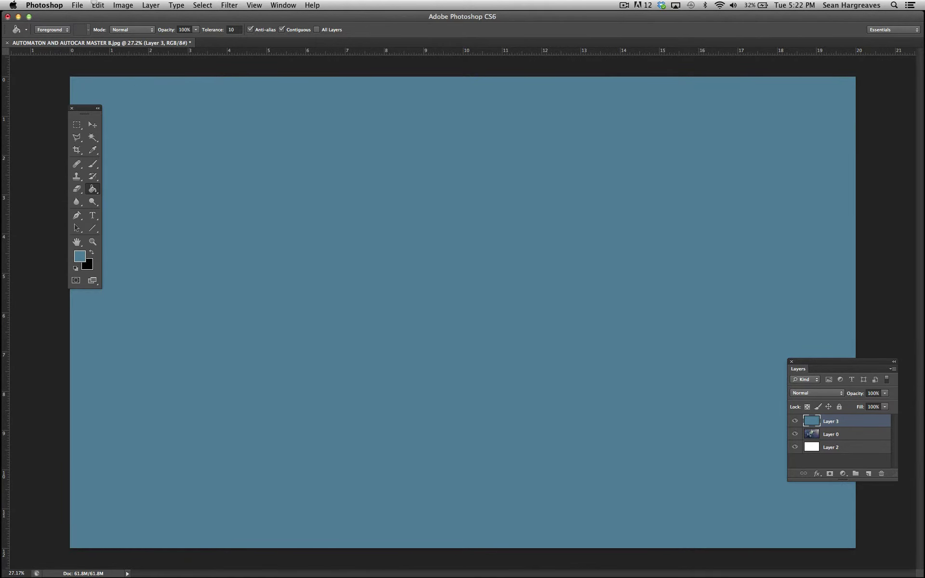
{"action": "left_click", "coordinate": [97, 5]}
{"action": "left_click", "coordinate": [108, 15]}
Switch to the Gradient tool with Layer 3 active and move the floating tools palette lower
{"action": "left_click", "coordinate": [842, 431]}
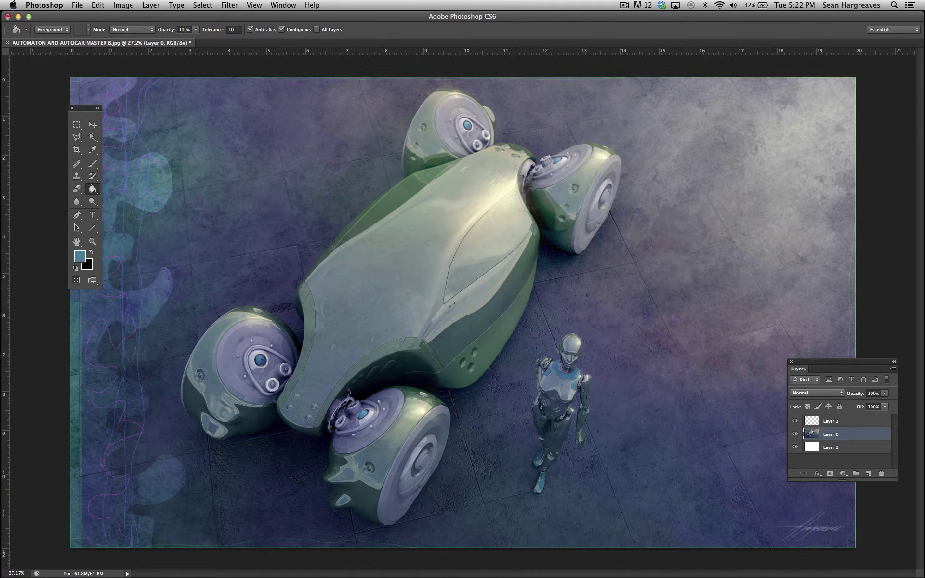
{"action": "left_click", "coordinate": [93, 189]}
{"action": "left_click", "coordinate": [120, 186]}
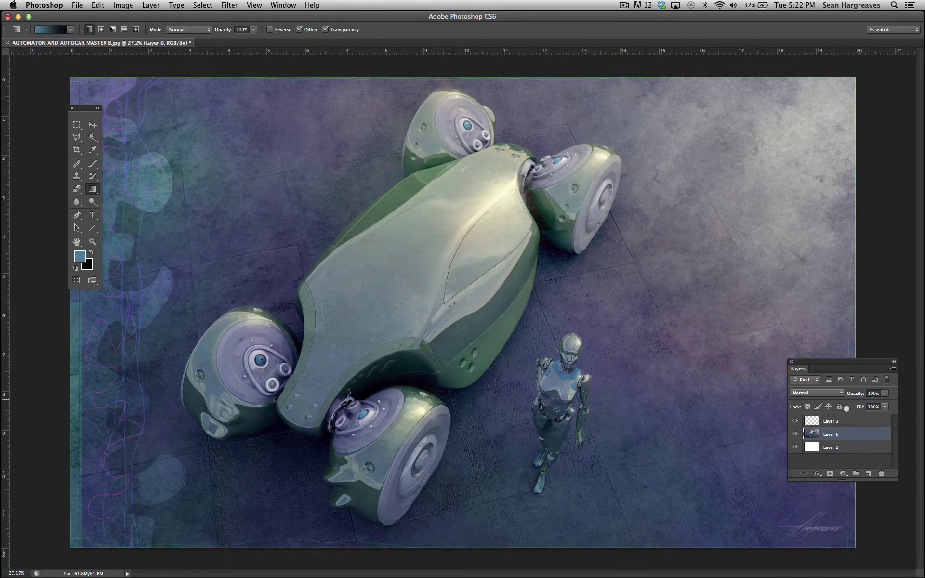
{"action": "left_click", "coordinate": [852, 420]}
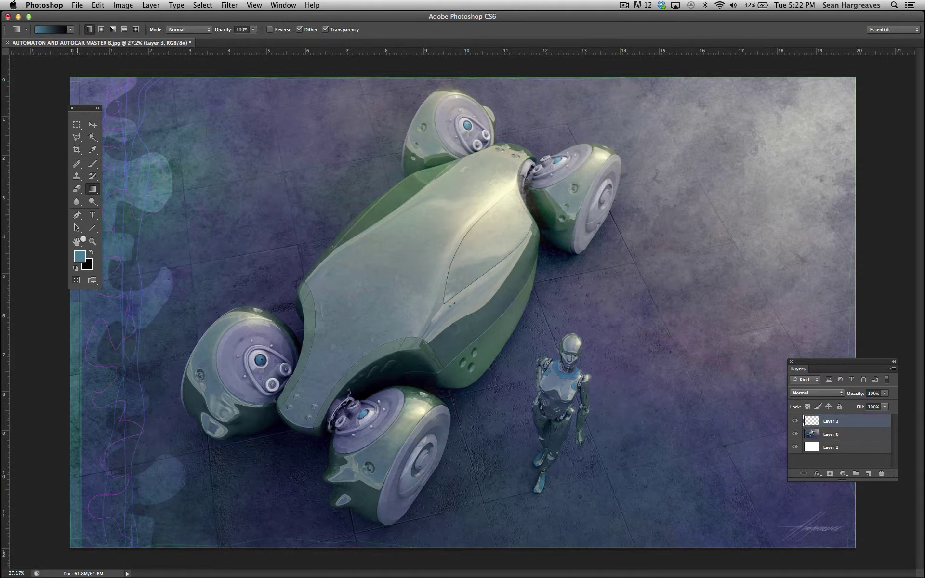
{"action": "left_click_drag", "start_coordinate": [99, 103], "coordinate": [88, 192]}
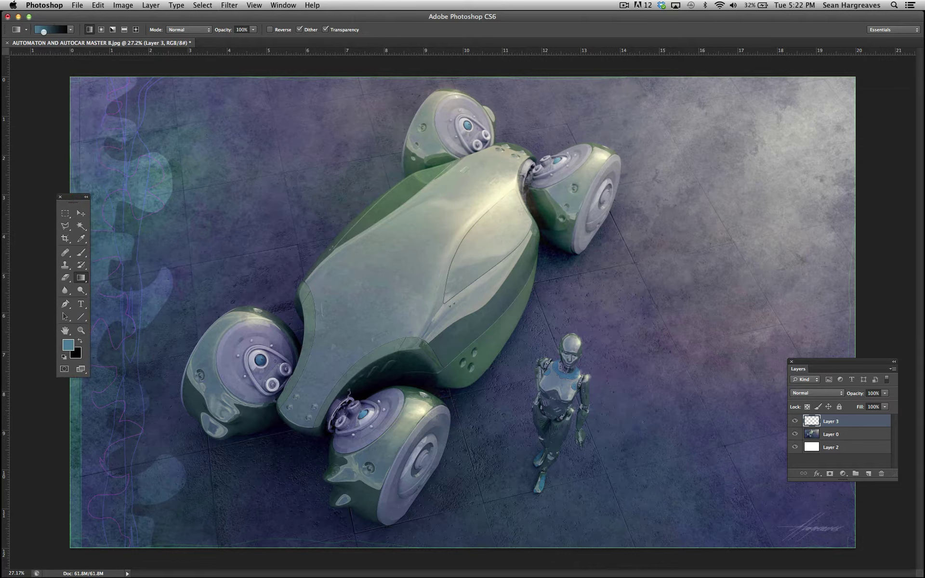
Choose the foreground-to-transparent gradient preset and set the foreground color to bright red
{"action": "left_click", "coordinate": [69, 29]}
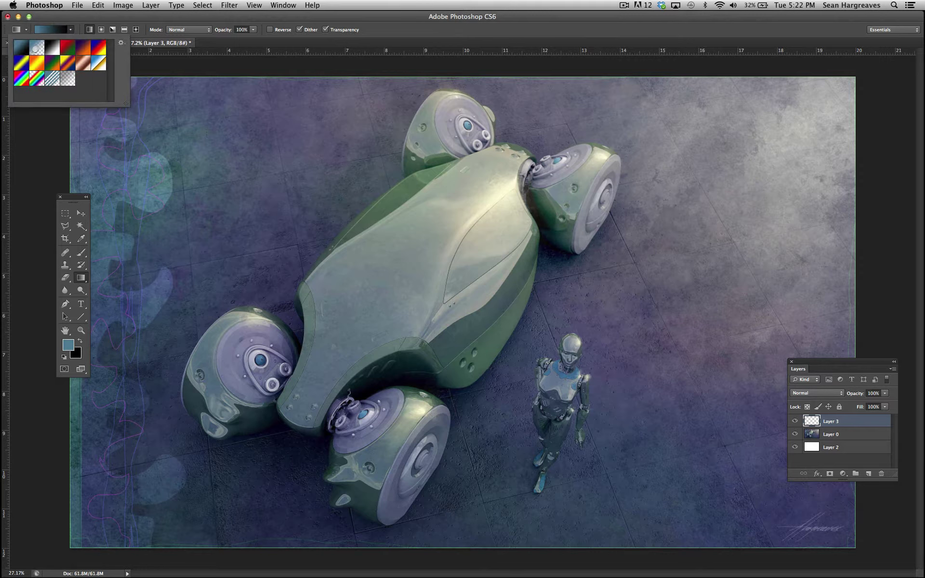
{"action": "double_click", "coordinate": [36, 49]}
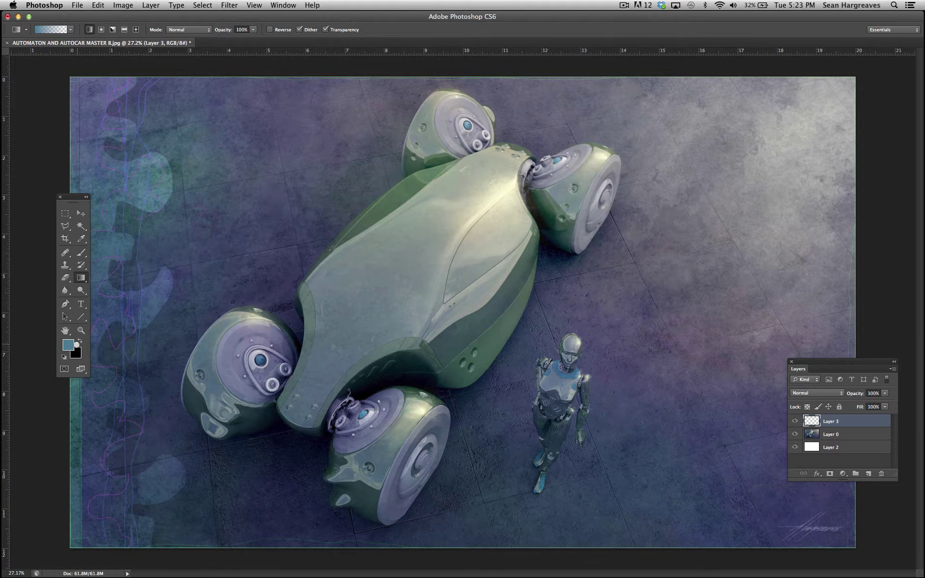
{"action": "left_click", "coordinate": [75, 344]}
{"action": "mouse_move", "coordinate": [389, 226]}
{"action": "left_mouse_down"}
{"action": "mouse_move", "coordinate": [389, 201]}
{"action": "mouse_move", "coordinate": [355, 189]}
{"action": "mouse_move", "coordinate": [380, 188]}
{"action": "left_mouse_up"}
{"action": "left_click", "coordinate": [466, 198]}
Draw a long red linear gradient on Layer 3 from the image's top edge down past the car, and undo it
{"action": "left_click_drag", "start_coordinate": [451, 70], "coordinate": [533, 445]}
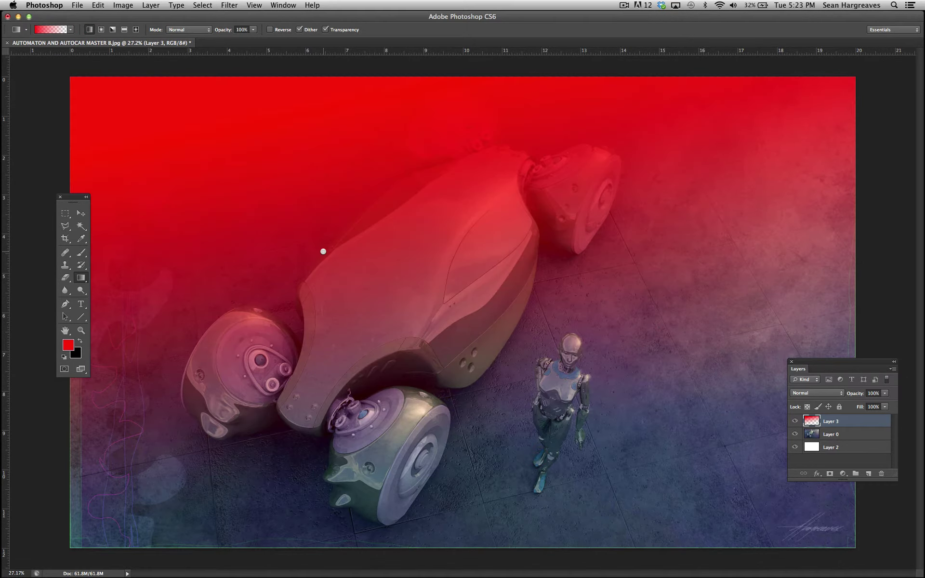
{"action": "left_click", "coordinate": [96, 4]}
{"action": "left_click", "coordinate": [121, 16]}
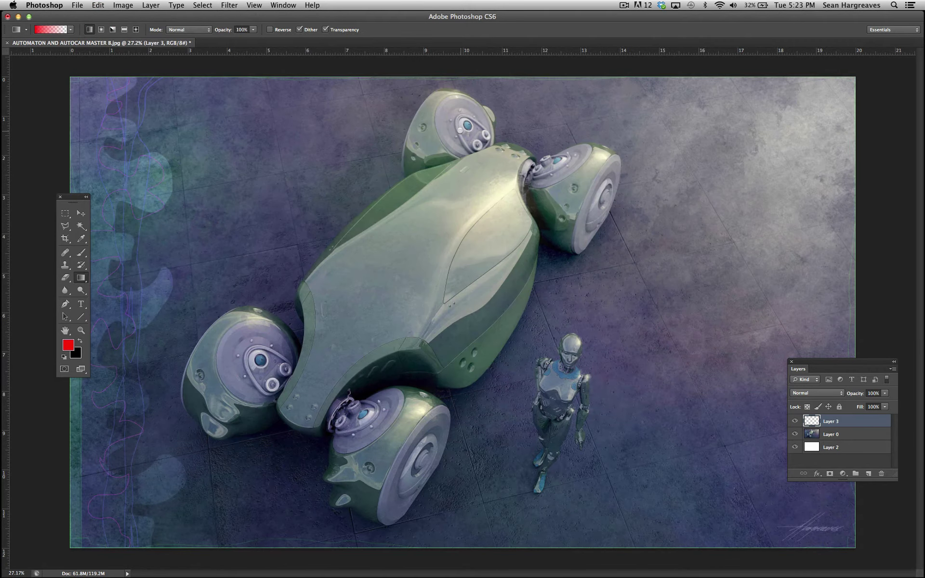
Try a shorter downward red gradient and one running from the image's left side toward the car, undoing each
{"action": "left_click_drag", "start_coordinate": [446, 68], "coordinate": [478, 348]}
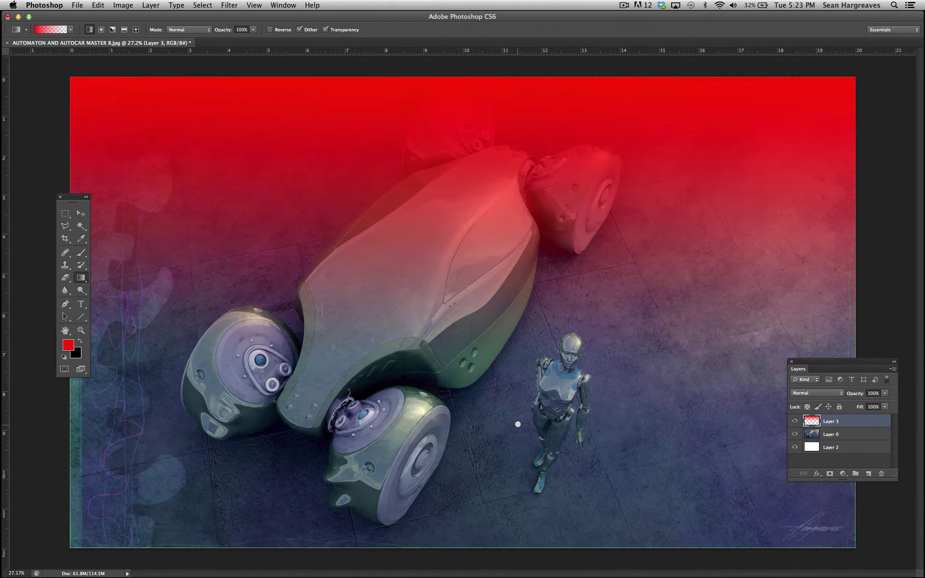
{"action": "key", "text": "super+z"}
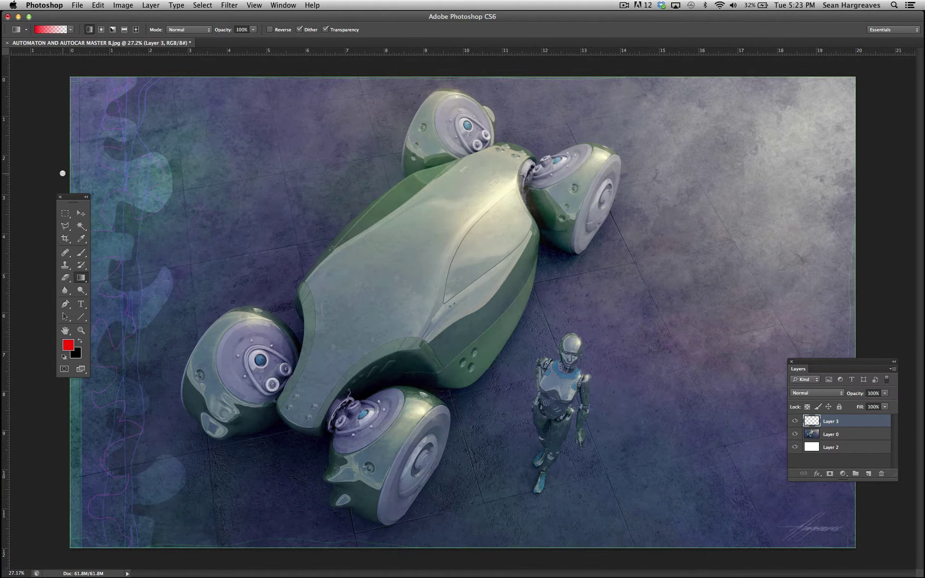
{"action": "left_click_drag", "start_coordinate": [106, 177], "coordinate": [492, 259]}
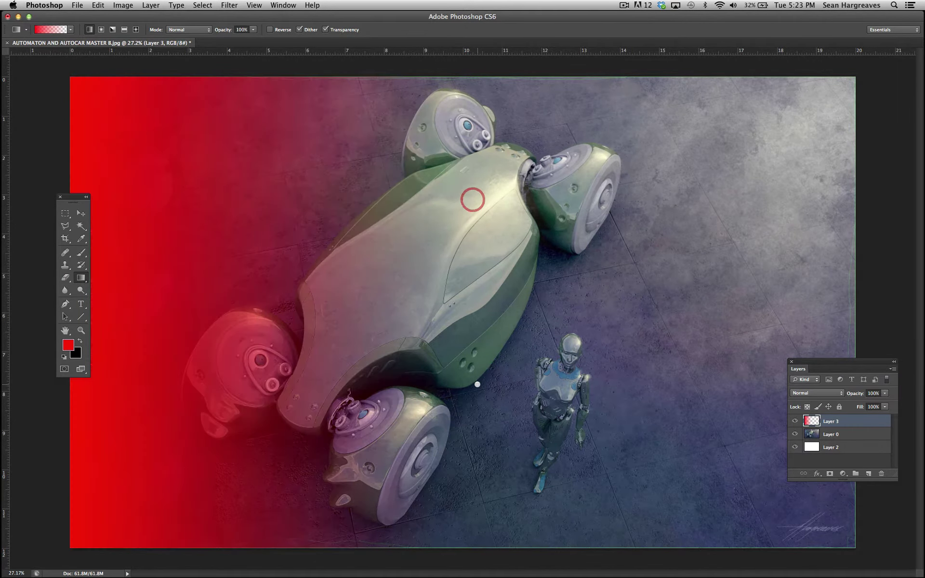
{"action": "key", "text": "super+z"}
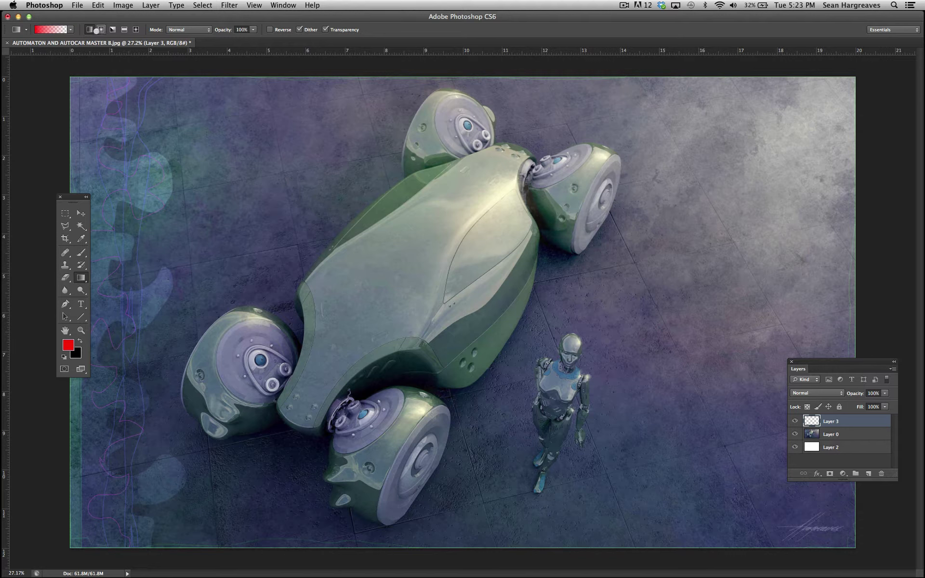
Draw a red radial gradient outward from the middle of the car on Layer 3, and undo it
{"action": "left_click", "coordinate": [113, 30]}
{"action": "left_click", "coordinate": [103, 32]}
{"action": "left_click_drag", "start_coordinate": [438, 270], "coordinate": [657, 270]}
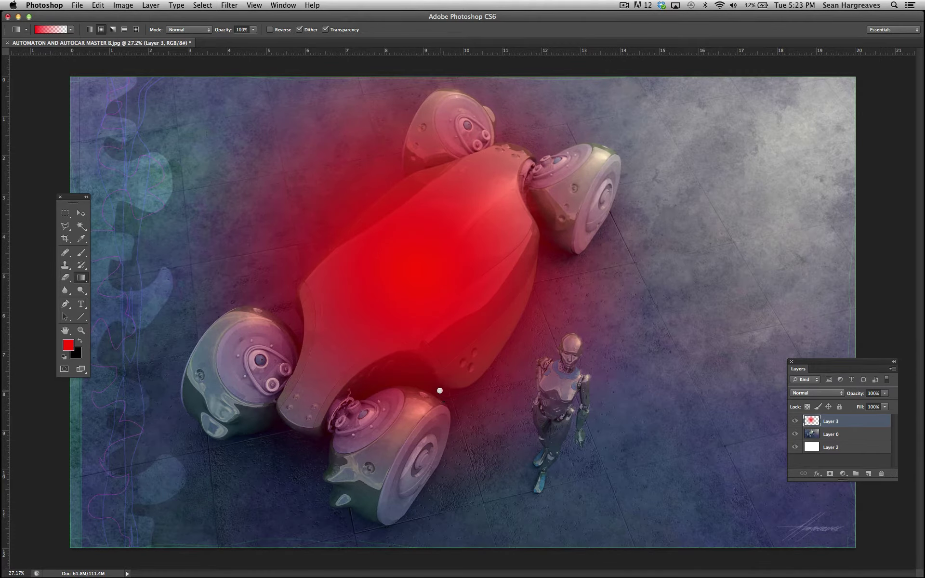
{"action": "key", "text": "super+z"}
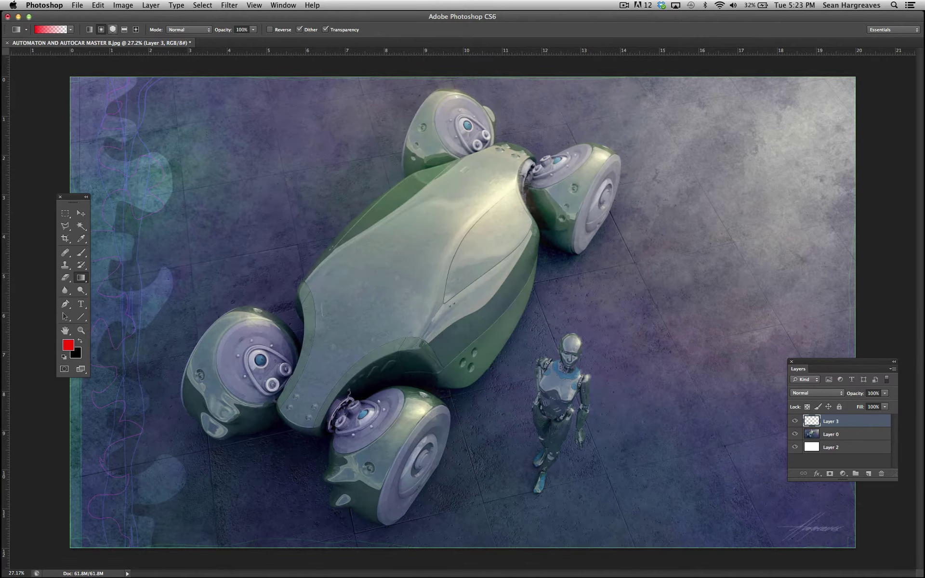
Draw a red angle gradient sweeping around the car body on Layer 3, and undo it
{"action": "left_click", "coordinate": [112, 30]}
{"action": "left_click_drag", "start_coordinate": [505, 260], "coordinate": [694, 263]}
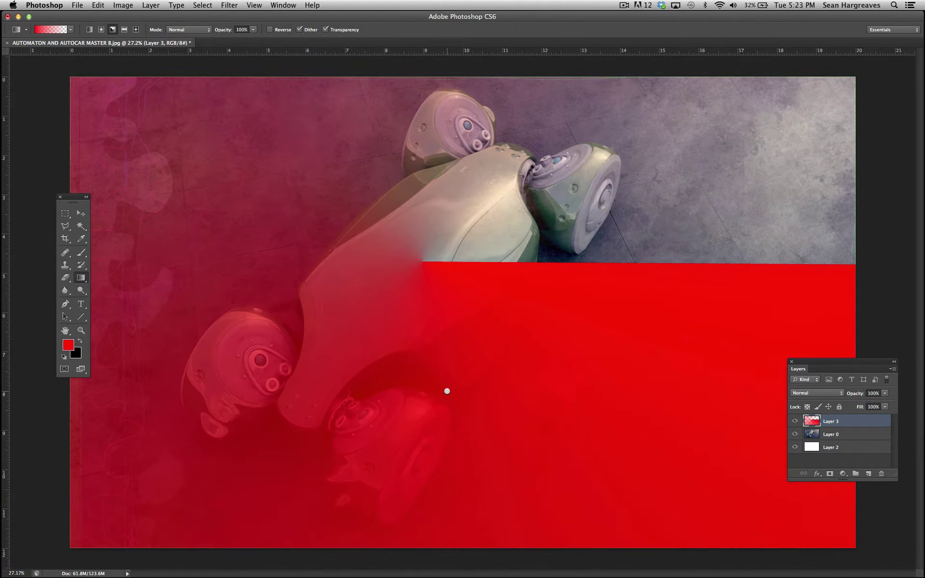
{"action": "key", "text": "super+z"}
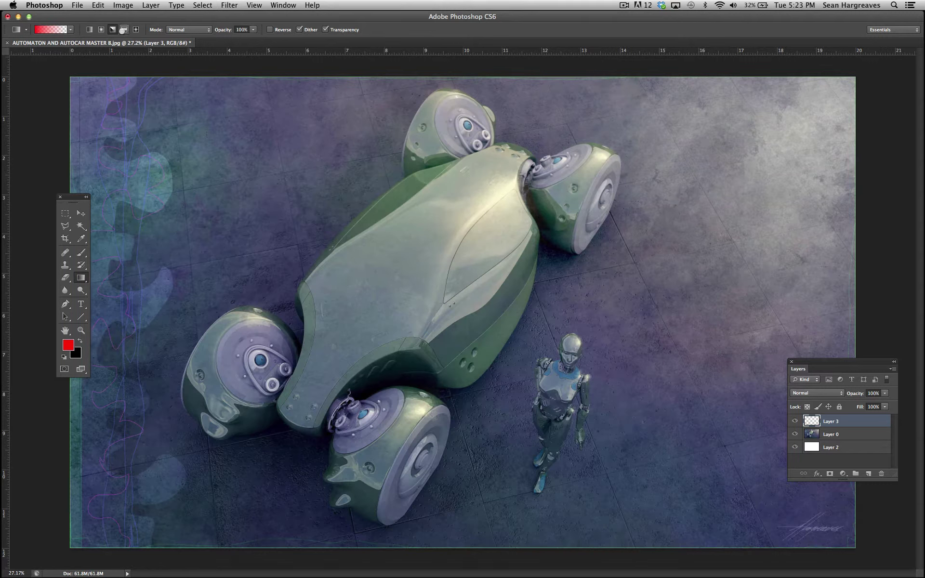
Switch to the reflected gradient style, draw a horizontal red band across the car on Layer 3, and undo it
{"action": "left_click", "coordinate": [124, 29]}
{"action": "left_click_drag", "start_coordinate": [433, 282], "coordinate": [435, 357]}
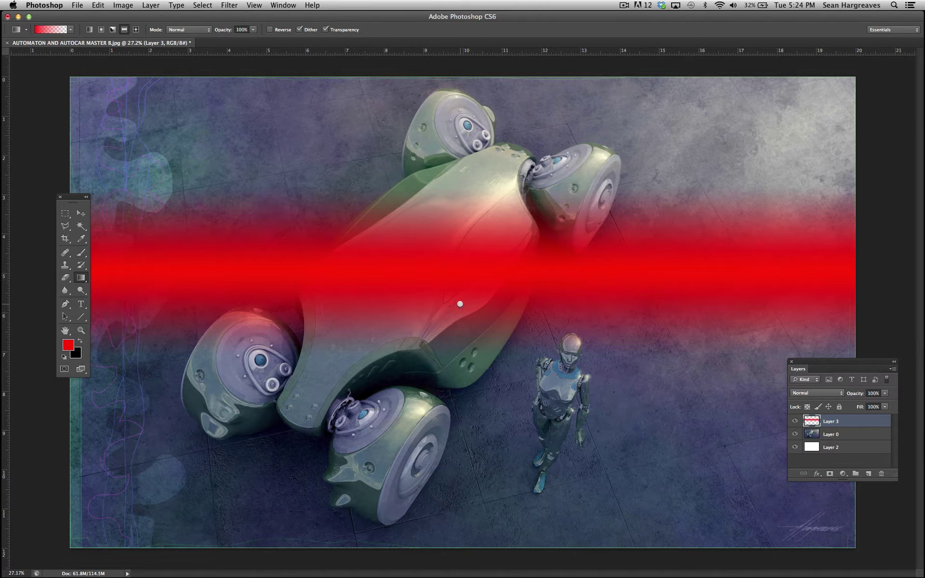
{"action": "left_click", "coordinate": [98, 5]}
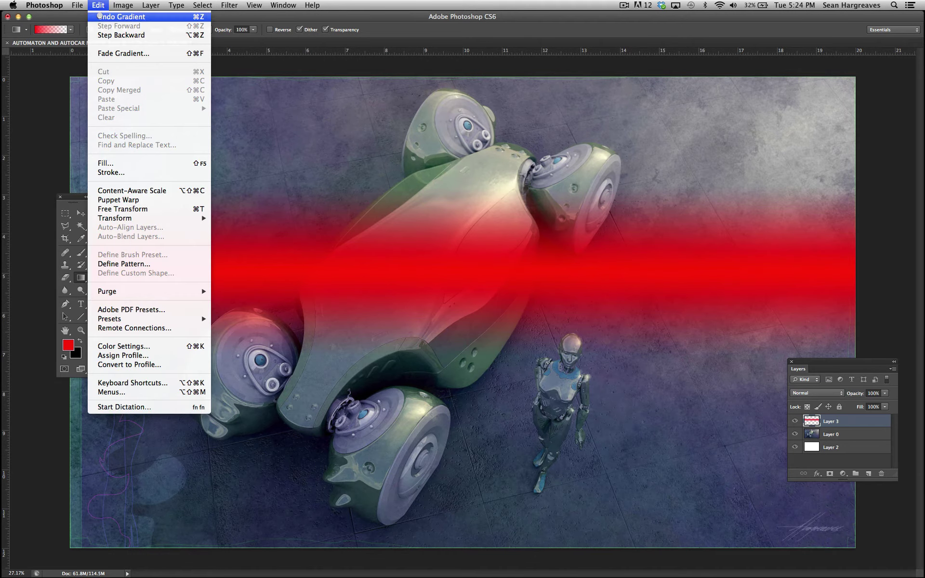
{"action": "left_click", "coordinate": [99, 16]}
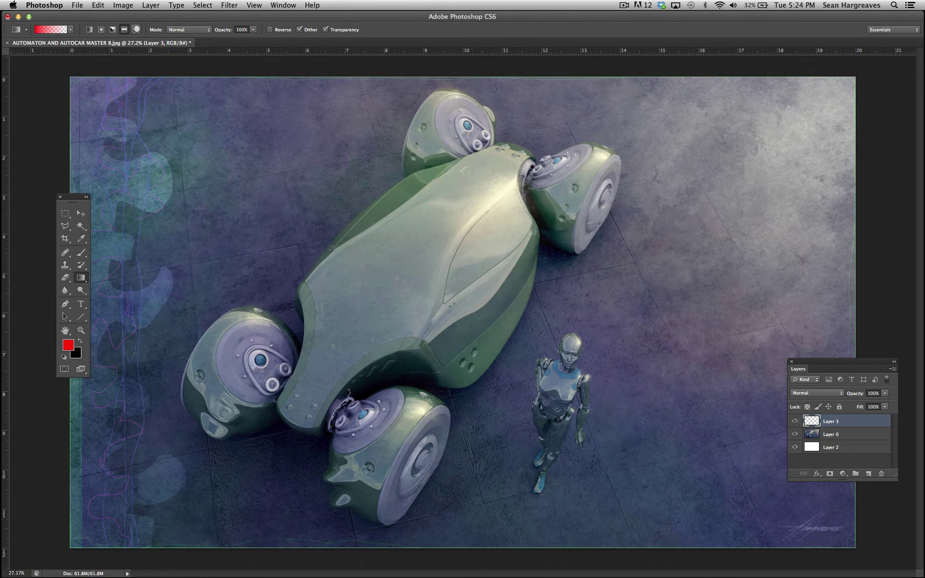
Switch to the diamond gradient style, draw a red diamond outward from the middle of the car on Layer 3, and undo it
{"action": "left_click", "coordinate": [135, 30]}
{"action": "mouse_move", "coordinate": [457, 270]}
{"action": "left_mouse_down"}
{"action": "mouse_move", "coordinate": [652, 262]}
{"action": "mouse_move", "coordinate": [709, 272]}
{"action": "left_mouse_up"}
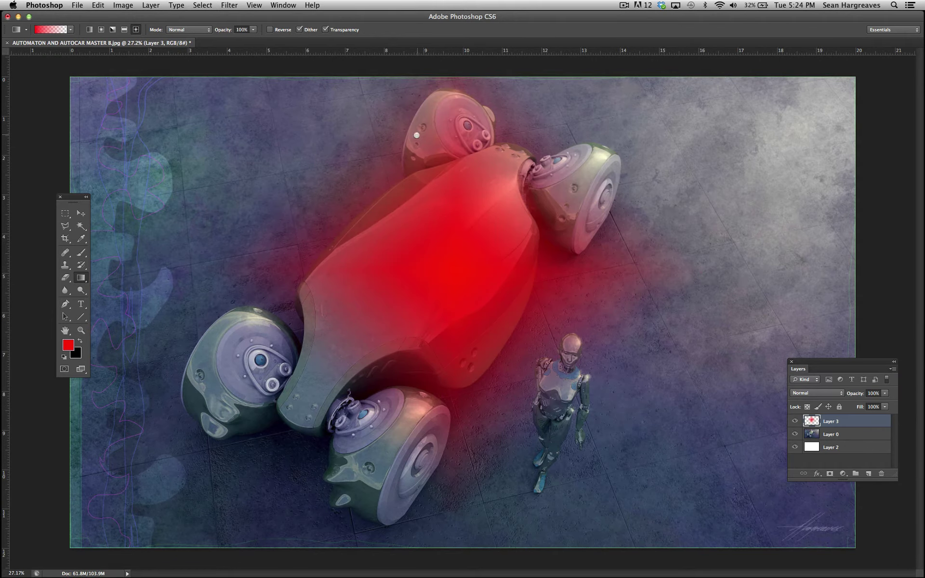
{"action": "left_click", "coordinate": [98, 5]}
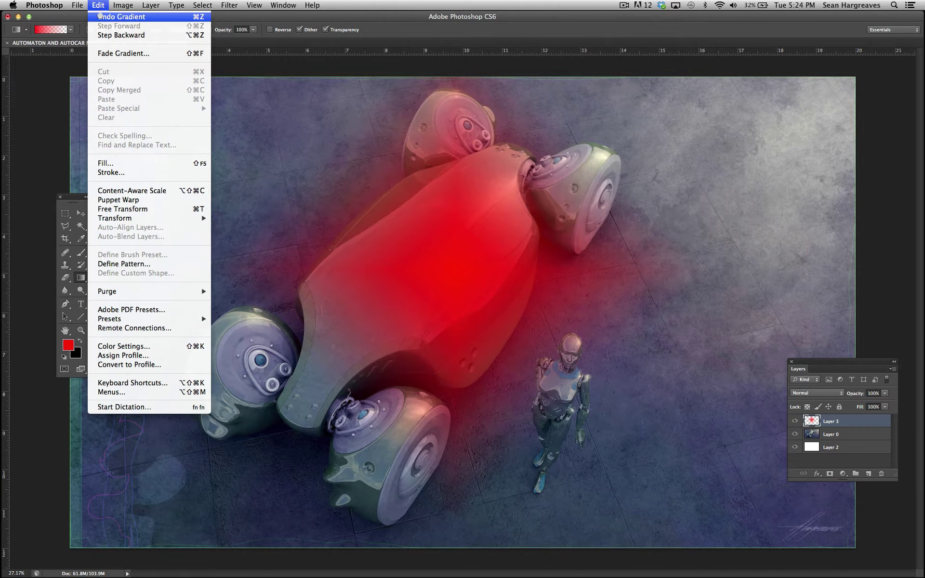
{"action": "left_click", "coordinate": [102, 12]}
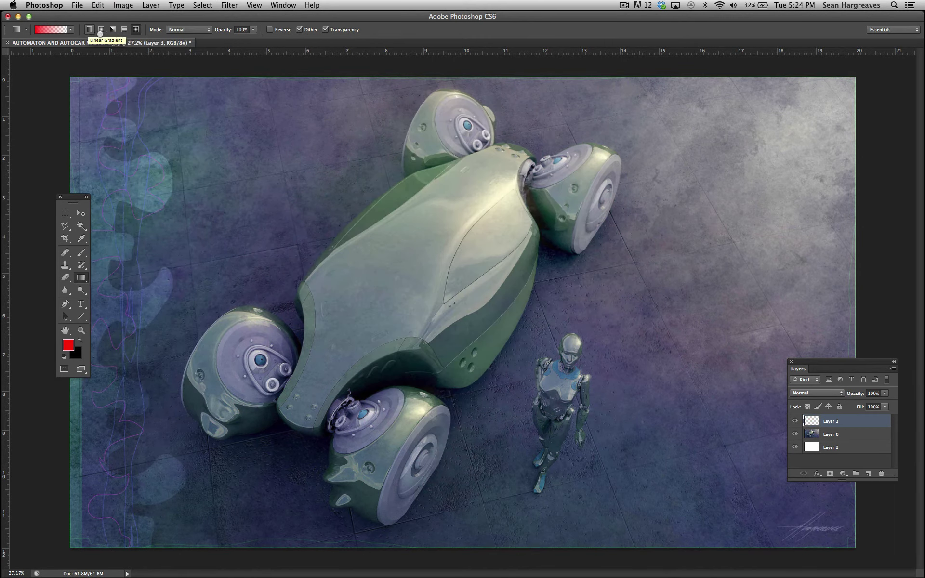
Review the gradient styles and the opacity control, and move the Layers panel over the artwork's edge
{"action": "left_click", "coordinate": [101, 30]}
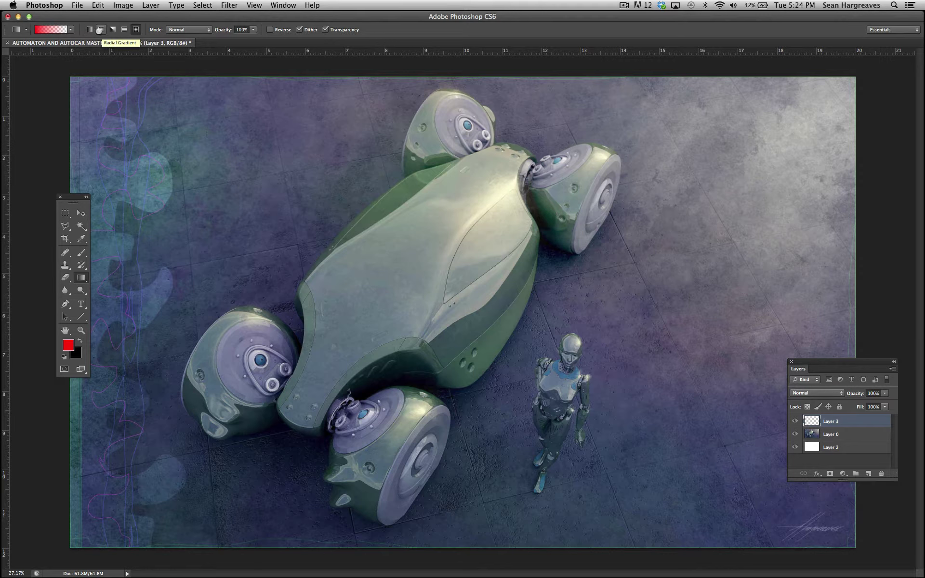
{"action": "left_click", "coordinate": [90, 30]}
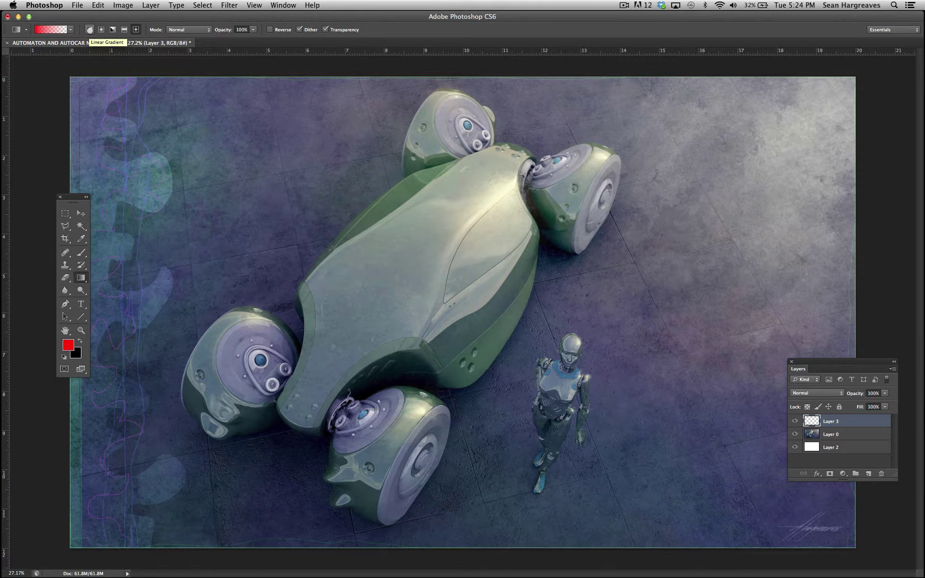
{"action": "left_click", "coordinate": [101, 30]}
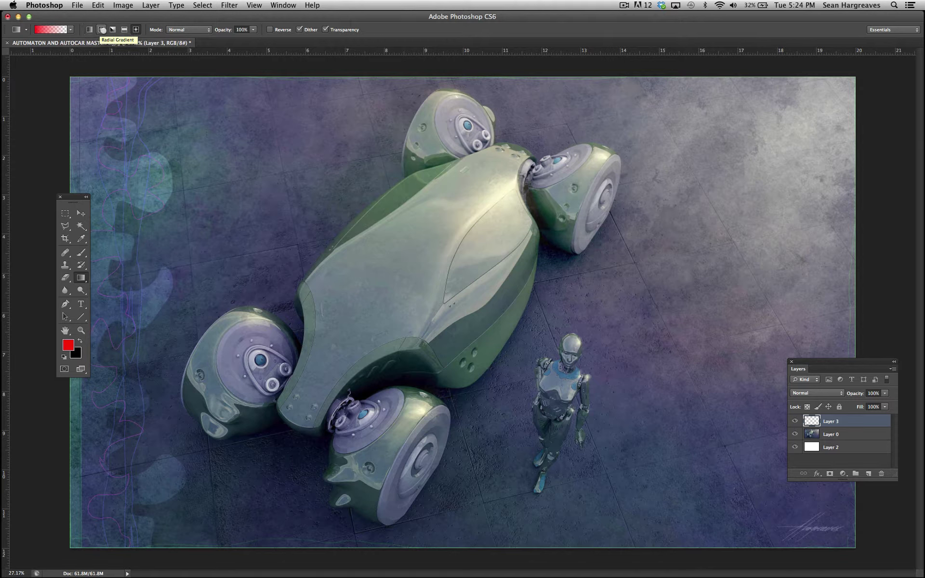
{"action": "left_click", "coordinate": [123, 30]}
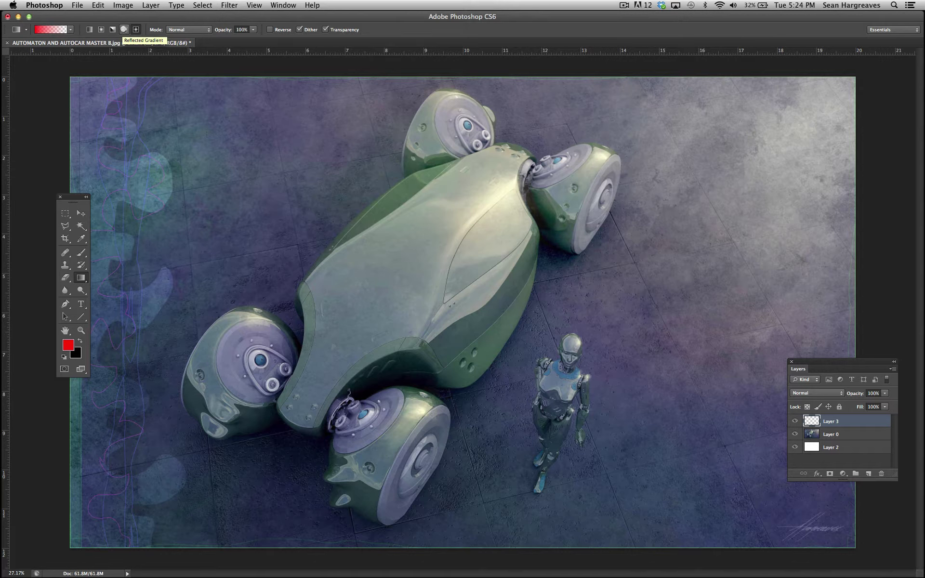
{"action": "left_click", "coordinate": [112, 30]}
{"action": "left_click", "coordinate": [136, 30]}
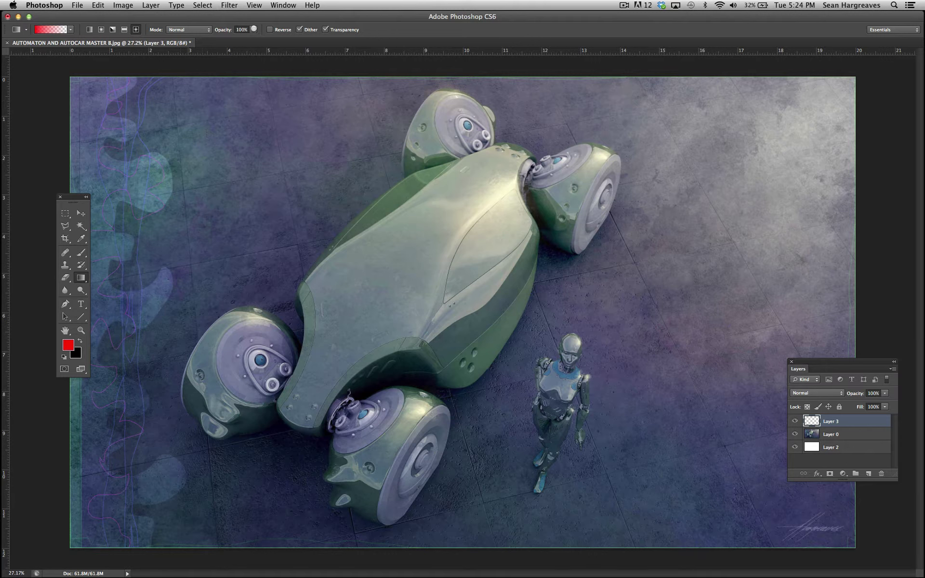
{"action": "left_click", "coordinate": [253, 29]}
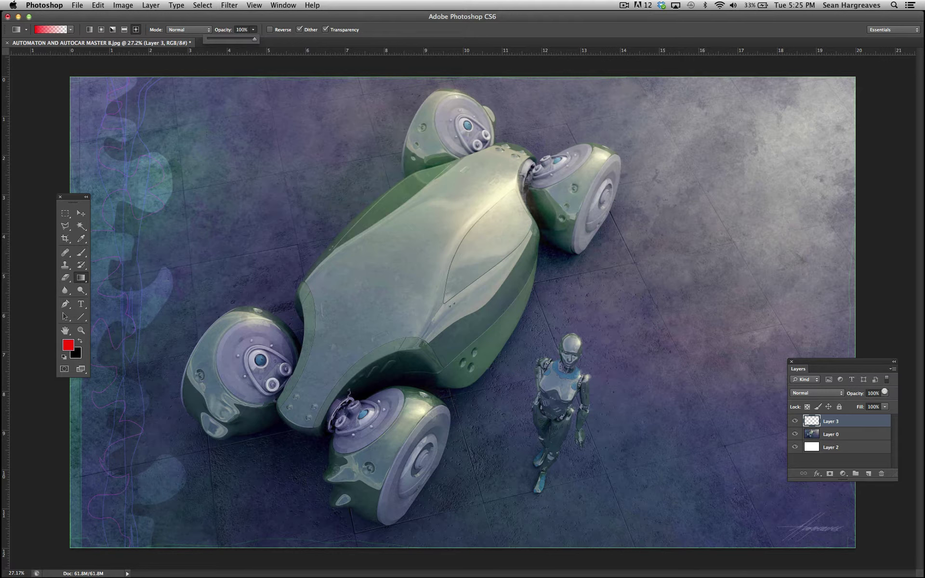
{"action": "left_click_drag", "start_coordinate": [852, 359], "coordinate": [808, 281]}
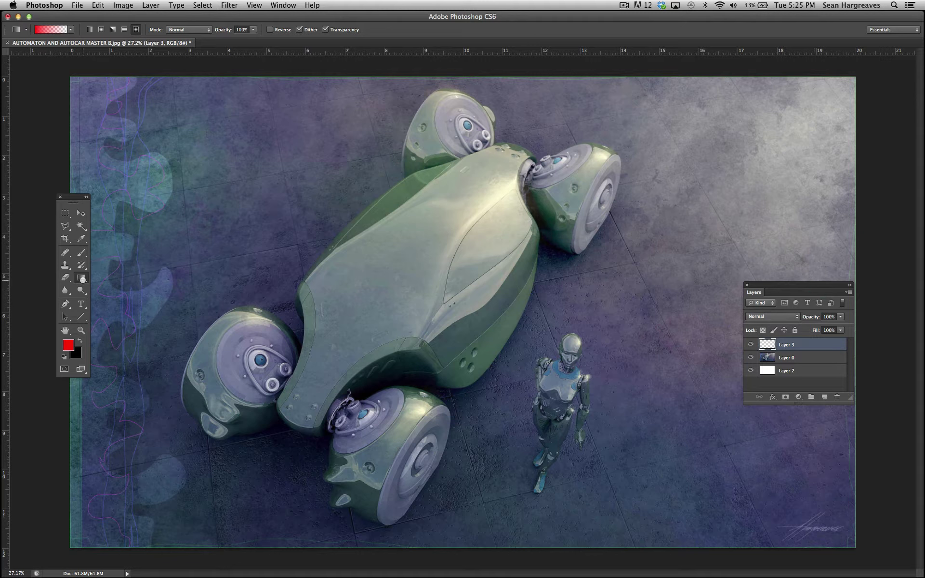
Select the Blur tool, enlarge its brush, and look at the brush size and hardness settings
{"action": "left_click", "coordinate": [81, 278]}
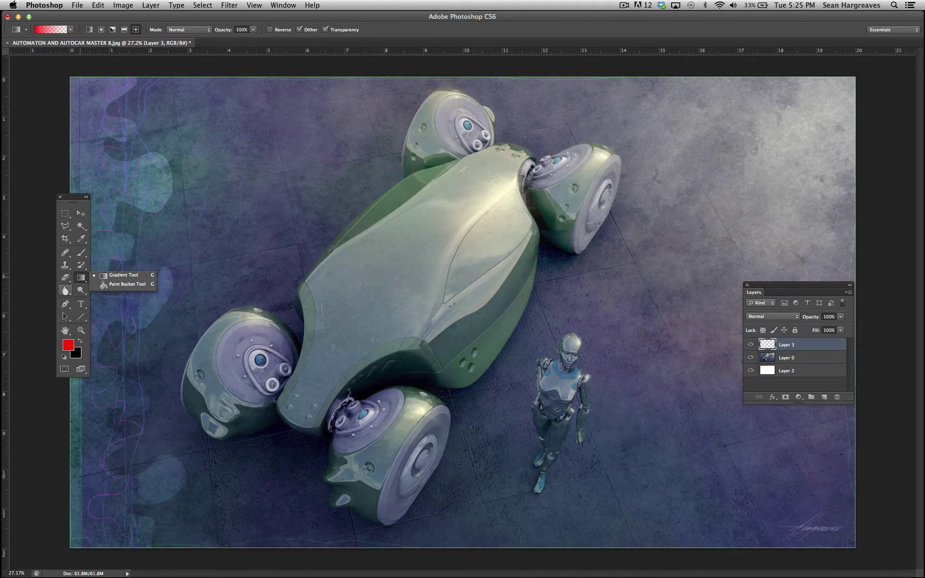
{"action": "left_click", "coordinate": [64, 290]}
{"action": "left_click", "coordinate": [64, 289]}
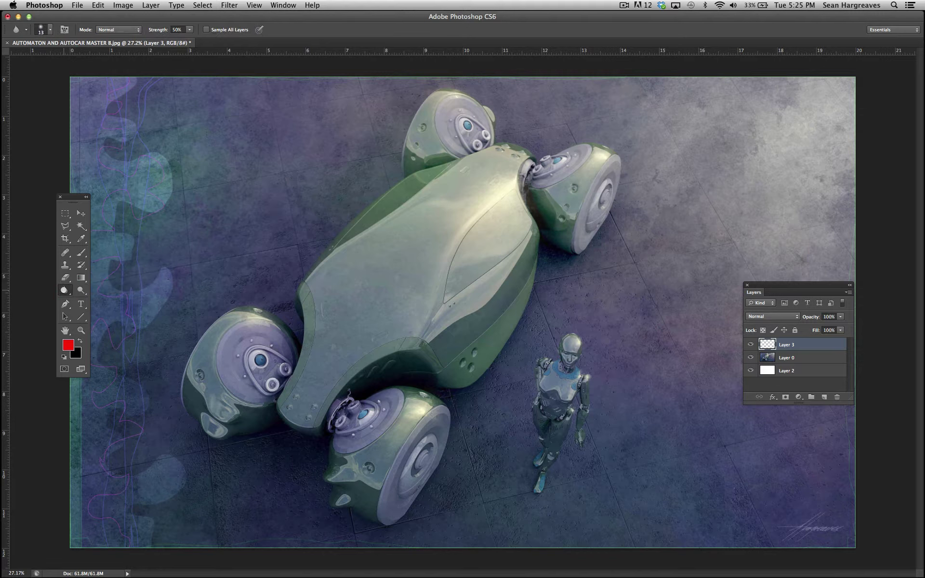
{"action": "left_click", "coordinate": [64, 290]}
{"action": "left_click", "coordinate": [96, 287]}
{"action": "key", "text": "bracketright"}
{"action": "key", "text": "bracketright"}
{"action": "left_click", "coordinate": [47, 28]}
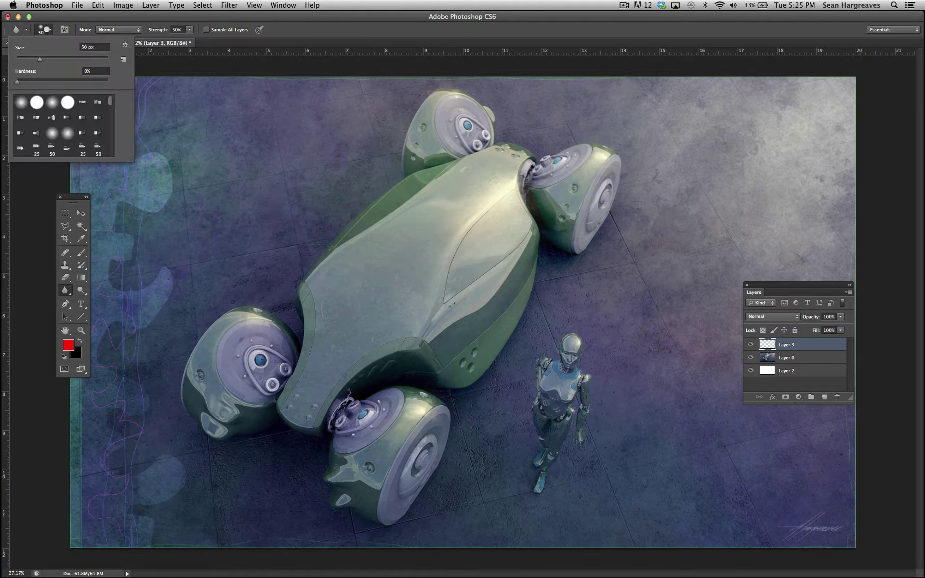
{"action": "left_click", "coordinate": [50, 29]}
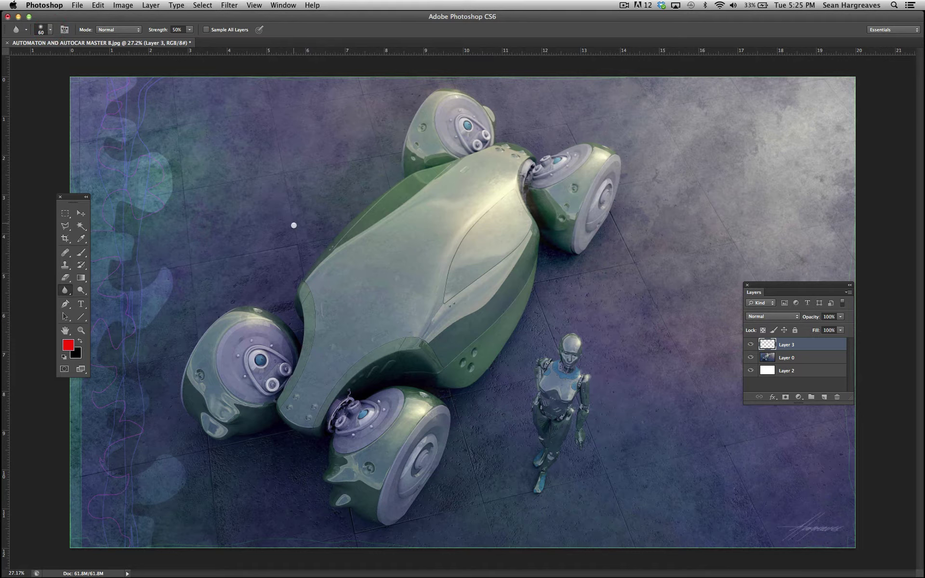
Enlarge the Blur tool's brush to 500 px and set its strength to 100%
{"action": "key", "text": "bracketright"}
{"action": "key", "text": "bracketright"}
{"action": "key", "text": "bracketright"}
{"action": "key", "text": "bracketright"}
{"action": "key", "text": "bracketright"}
{"action": "key", "text": "bracketright"}
{"action": "key", "text": "bracketright"}
{"action": "key", "text": "bracketright"}
{"action": "key", "text": "bracketleft"}
{"action": "left_click", "coordinate": [189, 29]}
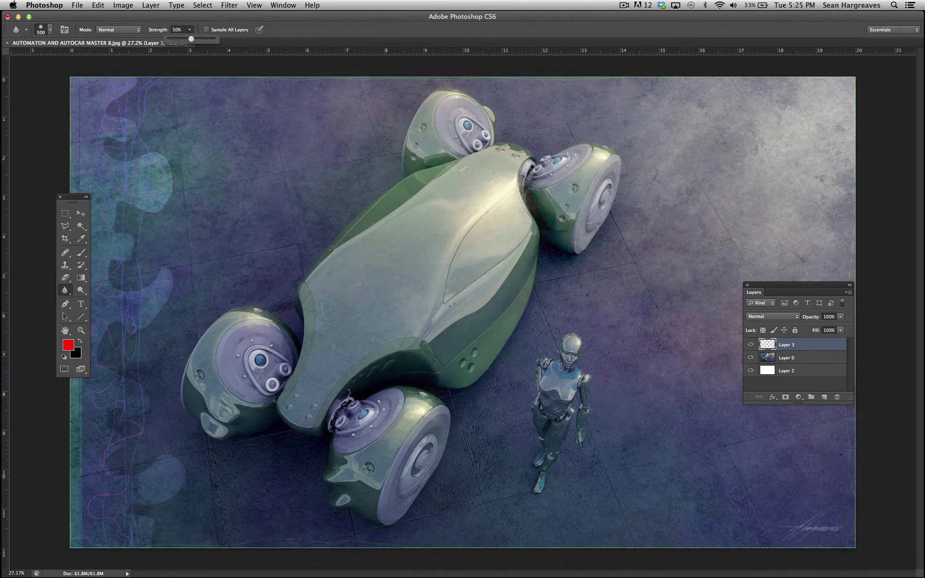
{"action": "left_click_drag", "start_coordinate": [190, 38], "coordinate": [216, 39]}
Reduce the Blur brush to 250 px and try to blur the mechanical joint above the car's lower wheel on Layer 3
{"action": "left_click", "coordinate": [81, 331]}
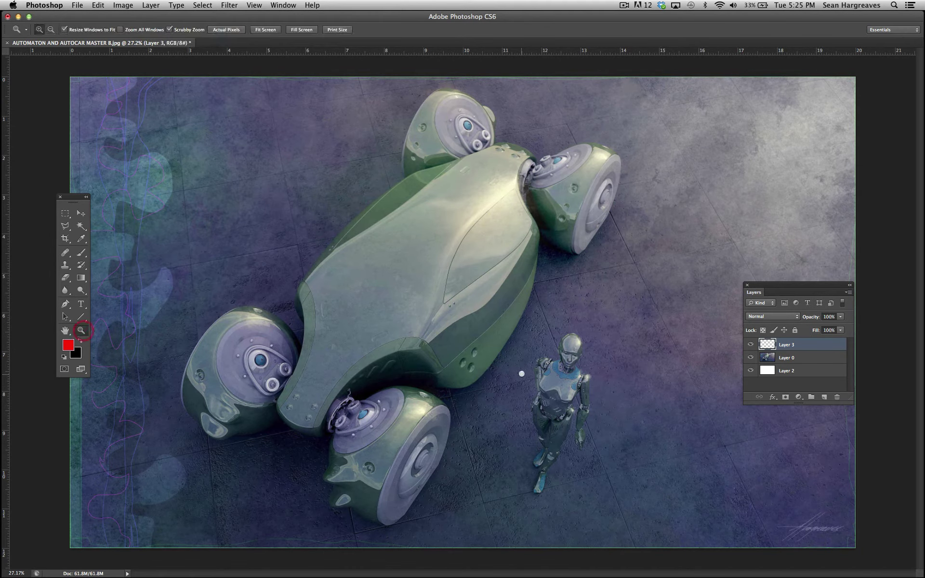
{"action": "left_click_drag", "start_coordinate": [556, 371], "coordinate": [557, 370]}
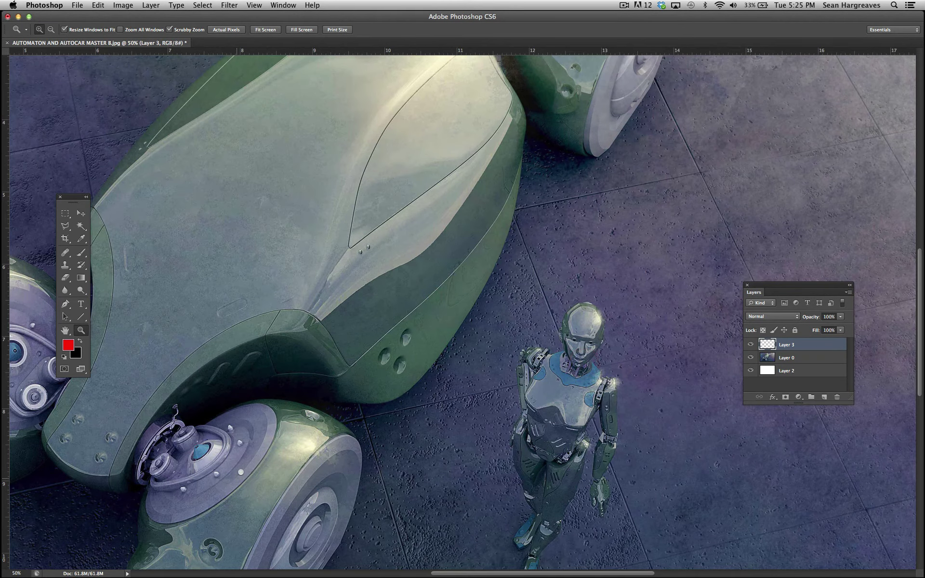
{"action": "left_click_drag", "start_coordinate": [237, 476], "coordinate": [252, 462]}
{"action": "left_click_drag", "start_coordinate": [224, 338], "coordinate": [393, 199]}
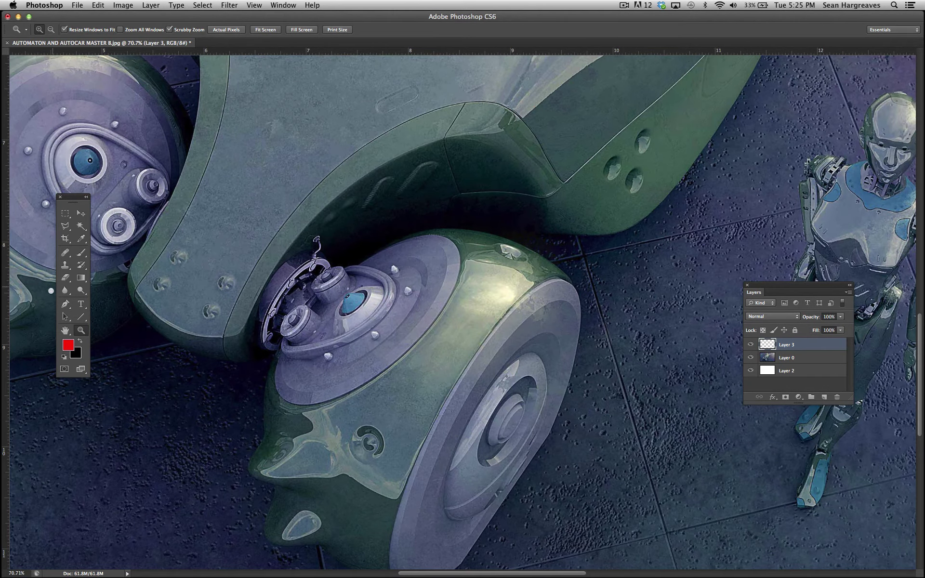
{"action": "left_click", "coordinate": [64, 290]}
{"action": "key", "text": "bracketleft"}
{"action": "key", "text": "bracketleft"}
{"action": "key", "text": "bracketleft"}
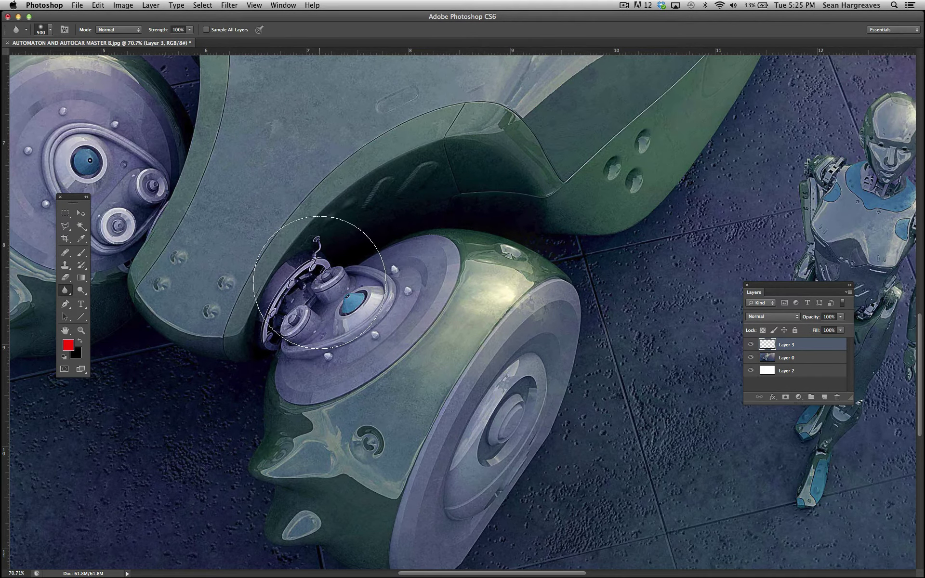
{"action": "mouse_move", "coordinate": [318, 274]}
{"action": "left_mouse_down"}
{"action": "mouse_move", "coordinate": [343, 266]}
{"action": "mouse_move", "coordinate": [298, 279]}
{"action": "mouse_move", "coordinate": [359, 277]}
{"action": "mouse_move", "coordinate": [295, 268]}
{"action": "mouse_move", "coordinate": [329, 290]}
{"action": "mouse_move", "coordinate": [317, 288]}
{"action": "mouse_move", "coordinate": [347, 274]}
{"action": "mouse_move", "coordinate": [286, 304]}
{"action": "mouse_move", "coordinate": [292, 280]}
{"action": "left_mouse_up"}
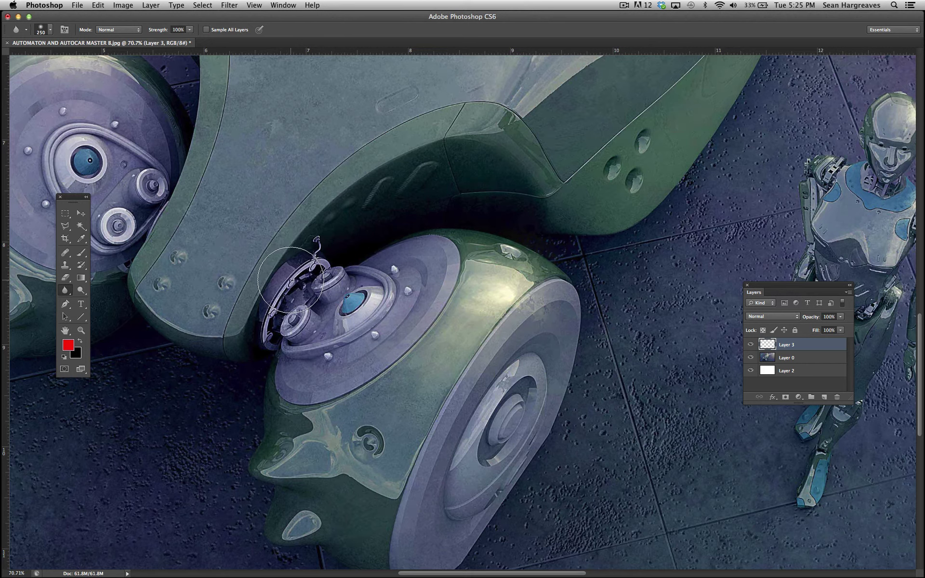
Make Layer 0 active, blur the joint above the lower wheel, and undo the blur
{"action": "left_click", "coordinate": [807, 355]}
{"action": "mouse_move", "coordinate": [315, 262]}
{"action": "left_mouse_down"}
{"action": "mouse_move", "coordinate": [292, 288]}
{"action": "mouse_move", "coordinate": [320, 290]}
{"action": "mouse_move", "coordinate": [339, 270]}
{"action": "mouse_move", "coordinate": [316, 255]}
{"action": "mouse_move", "coordinate": [299, 258]}
{"action": "mouse_move", "coordinate": [284, 287]}
{"action": "left_mouse_up"}
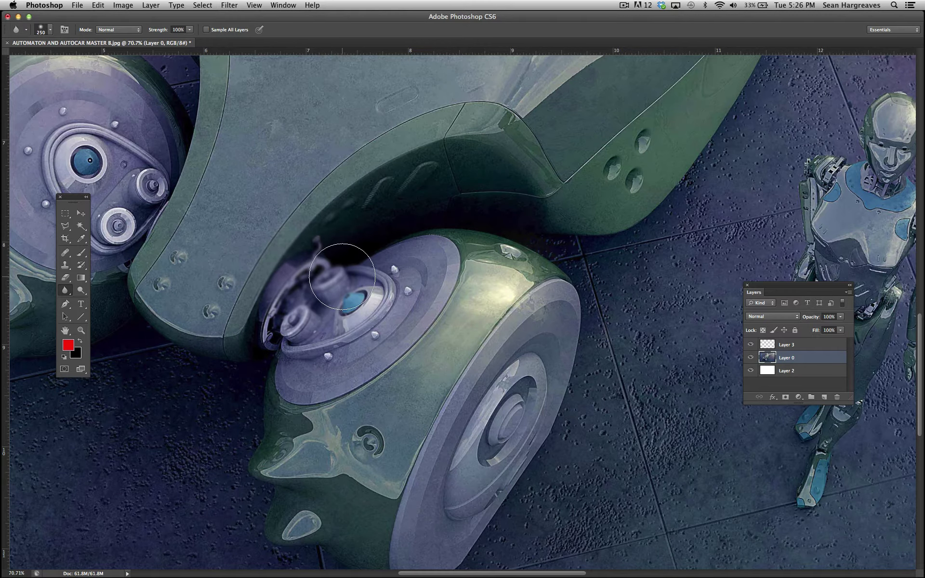
{"action": "key", "text": "super+z"}
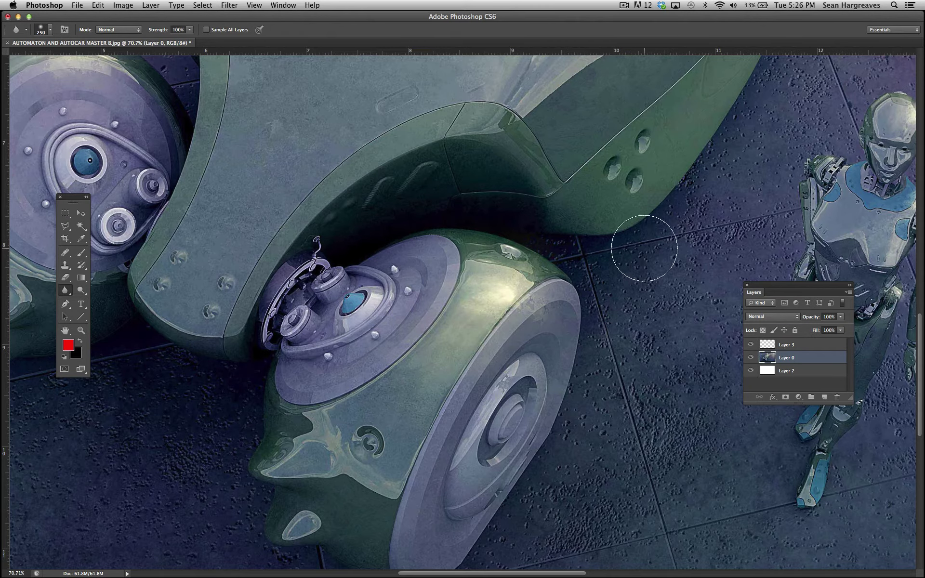
Blur the robot's shoulders, torso, legs and hand and the floor around it on Layer 0, leaving the head sharp, and undo the blurring
{"action": "mouse_move", "coordinate": [656, 233]}
{"action": "left_mouse_down"}
{"action": "mouse_move", "coordinate": [386, 324]}
{"action": "mouse_move", "coordinate": [342, 258]}
{"action": "mouse_move", "coordinate": [377, 268]}
{"action": "left_mouse_up"}
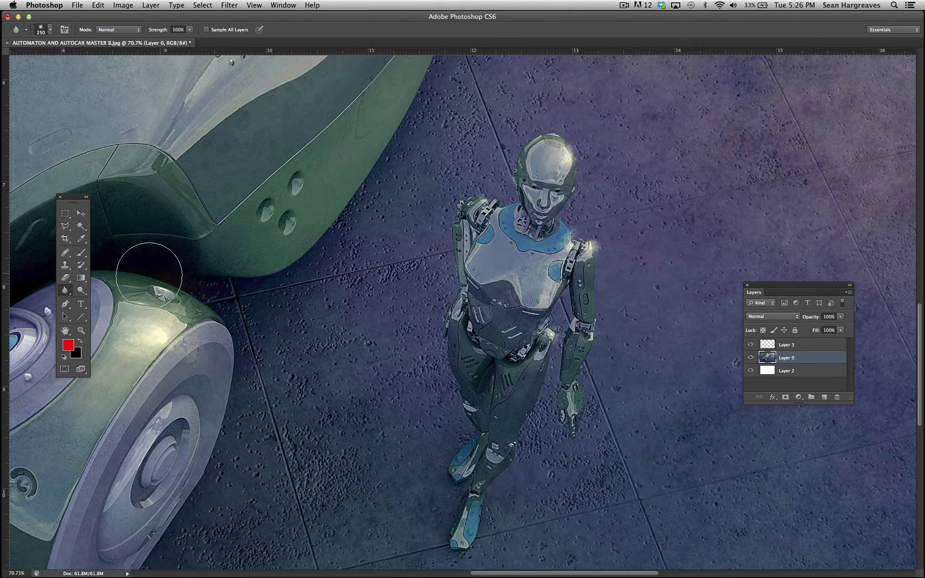
{"action": "left_click", "coordinate": [81, 330]}
{"action": "left_click", "coordinate": [504, 324]}
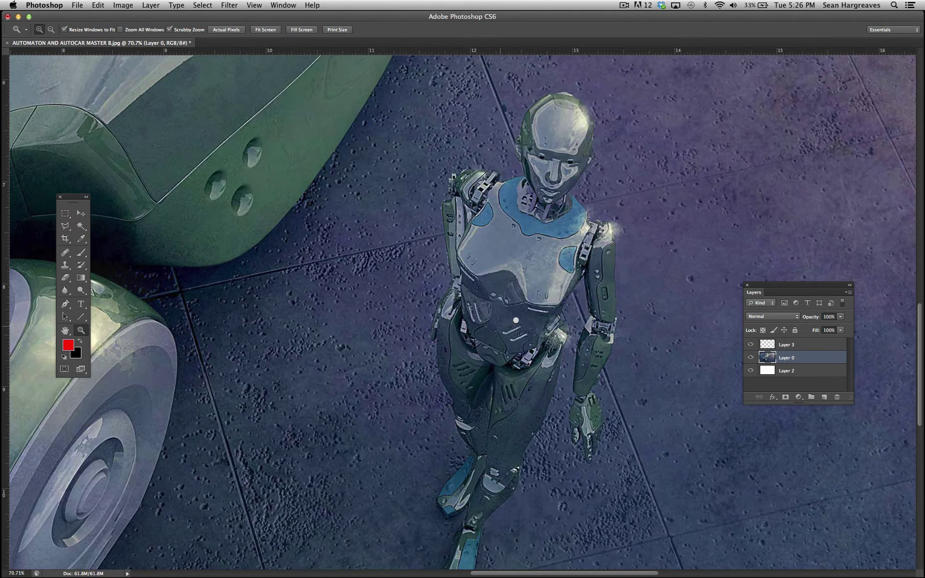
{"action": "left_click_drag", "start_coordinate": [513, 248], "coordinate": [509, 281]}
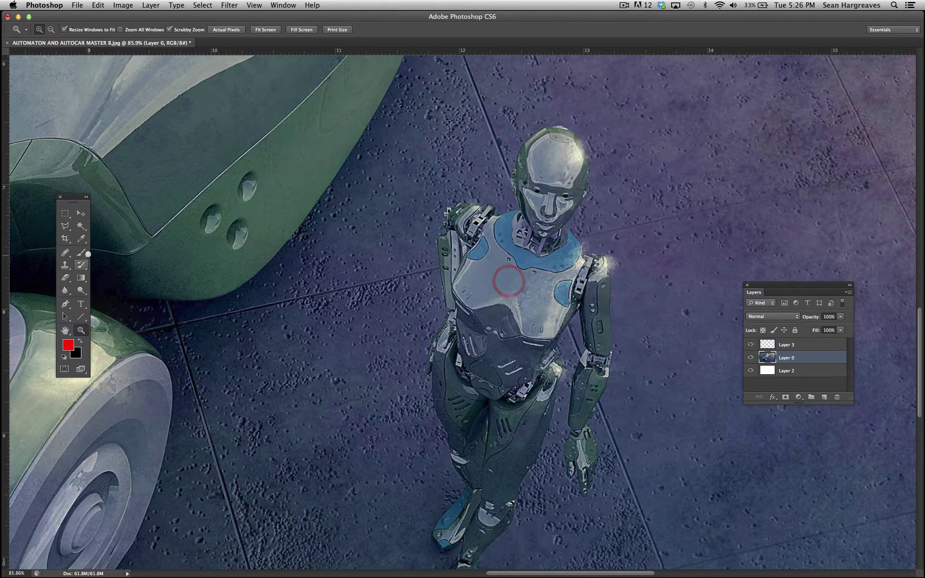
{"action": "left_click", "coordinate": [65, 289]}
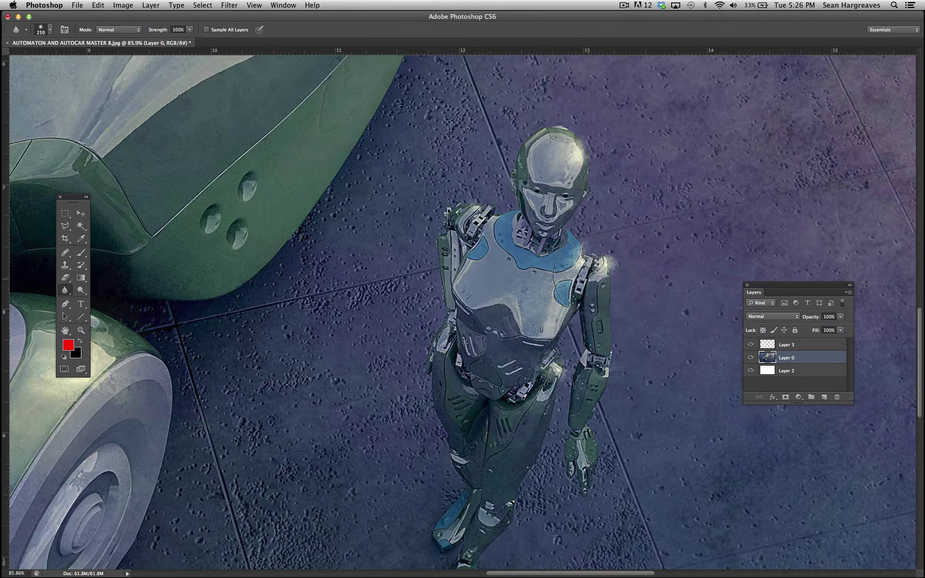
{"action": "mouse_move", "coordinate": [543, 271]}
{"action": "left_mouse_down"}
{"action": "mouse_move", "coordinate": [492, 250]}
{"action": "mouse_move", "coordinate": [463, 207]}
{"action": "left_mouse_up"}
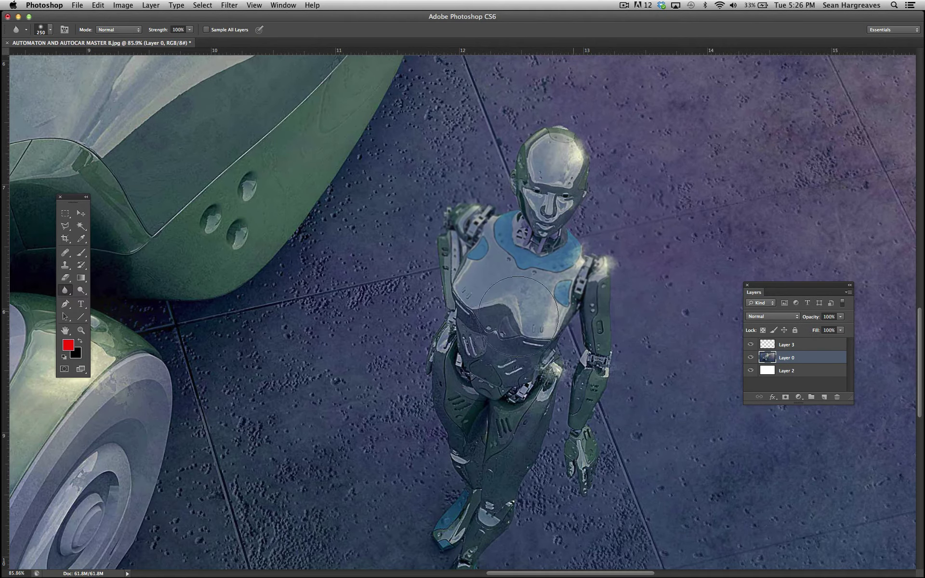
{"action": "mouse_move", "coordinate": [459, 426]}
{"action": "left_mouse_down"}
{"action": "mouse_move", "coordinate": [441, 491]}
{"action": "mouse_move", "coordinate": [422, 517]}
{"action": "mouse_move", "coordinate": [445, 554]}
{"action": "mouse_move", "coordinate": [449, 524]}
{"action": "mouse_move", "coordinate": [499, 457]}
{"action": "left_mouse_up"}
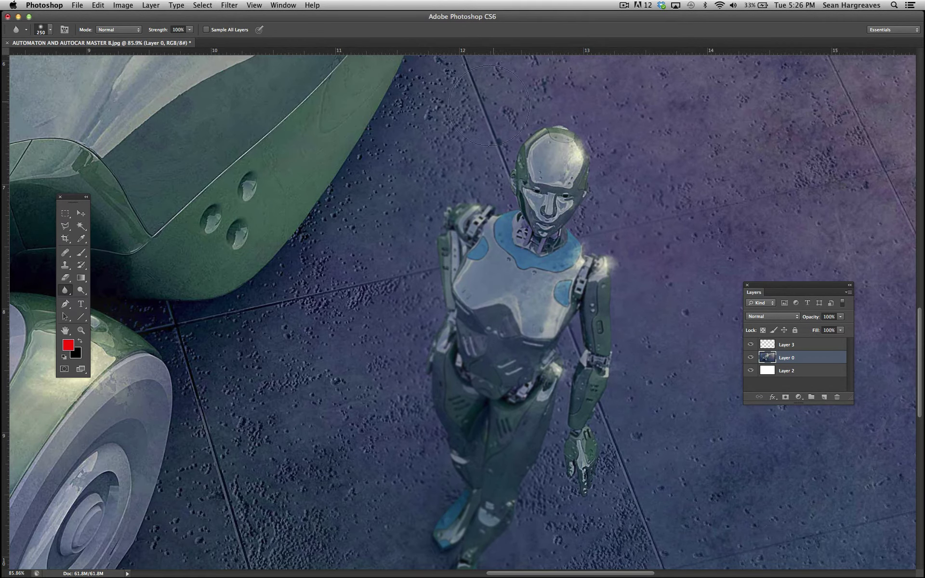
{"action": "left_click_drag", "start_coordinate": [572, 483], "coordinate": [572, 457]}
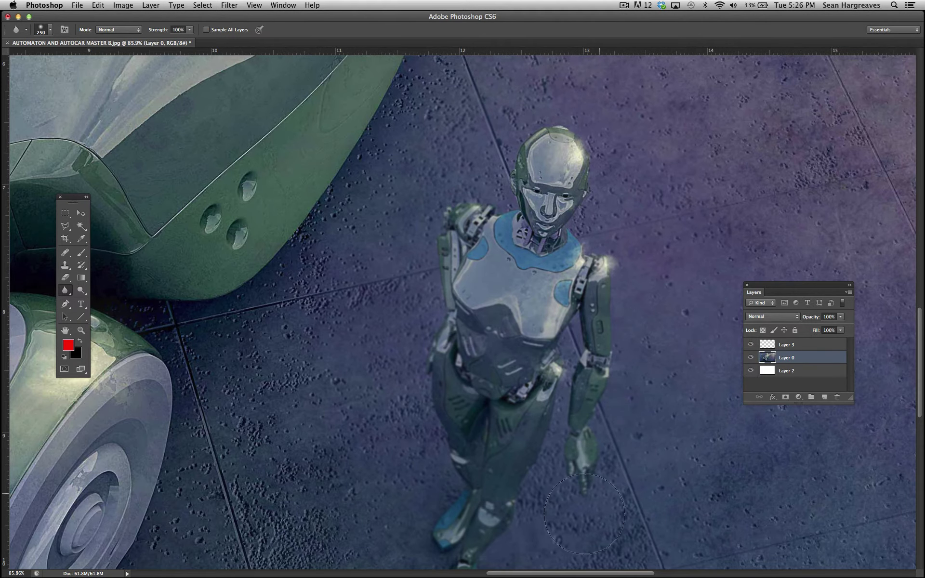
{"action": "left_click_drag", "start_coordinate": [422, 371], "coordinate": [442, 444]}
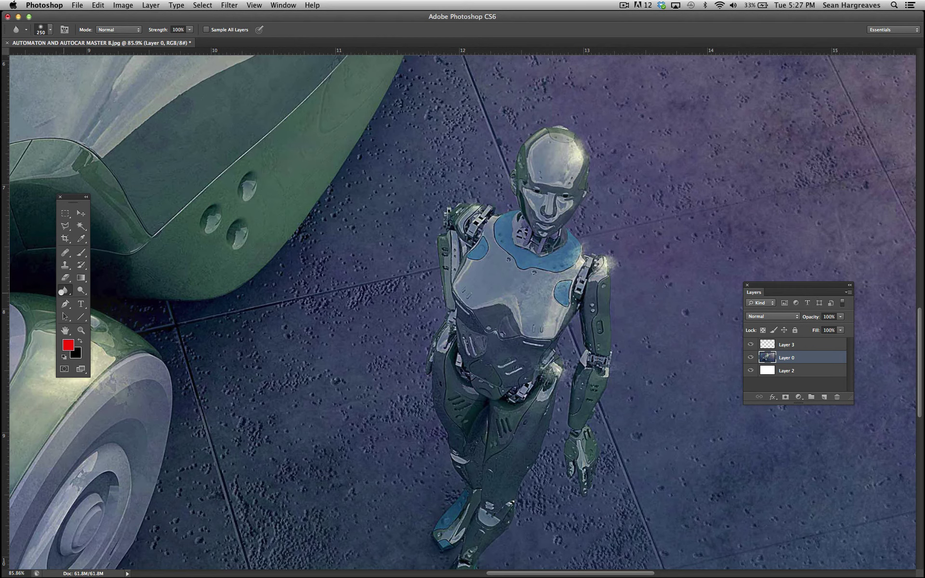
Sharpen the pitted floor between the car and the robot on Layer 0, using the Sharpen tool at 100% strength with a 175 px brush
{"action": "left_click", "coordinate": [64, 290]}
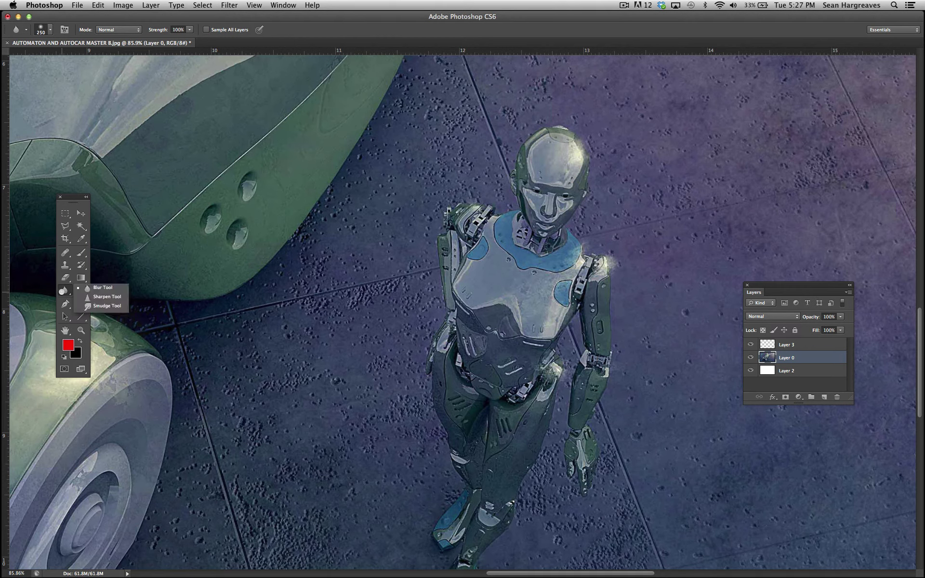
{"action": "left_click", "coordinate": [98, 297]}
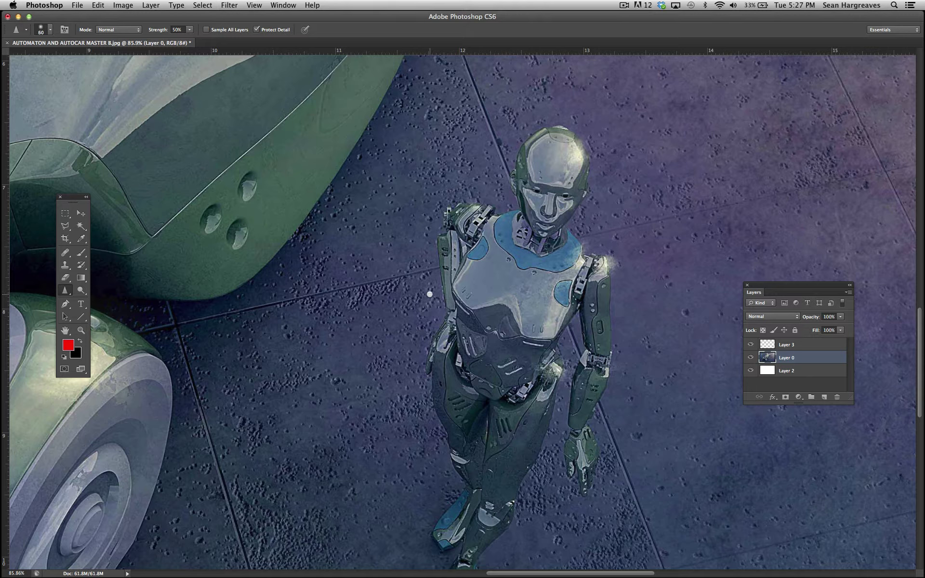
{"action": "left_click", "coordinate": [190, 29]}
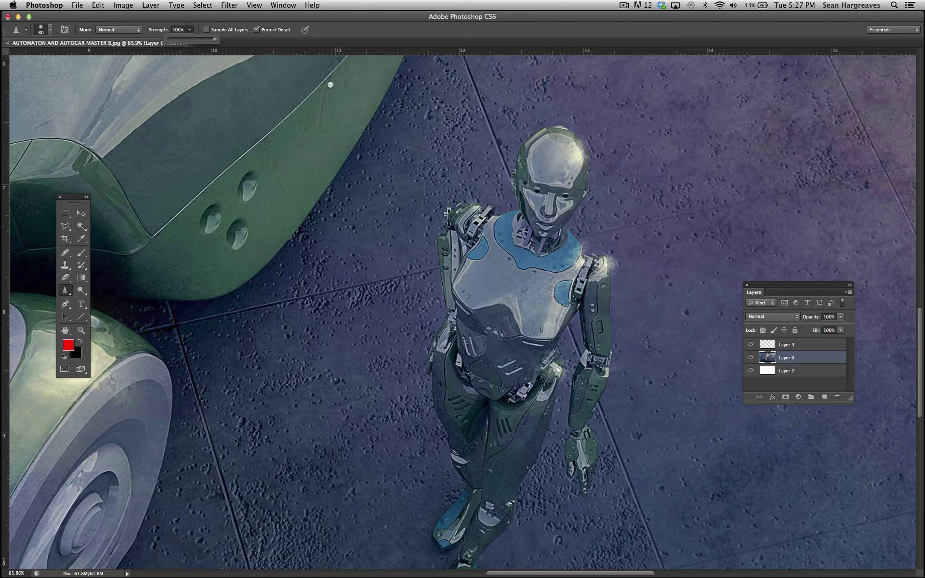
{"action": "left_click", "coordinate": [352, 305]}
{"action": "key", "text": "]"}
{"action": "key", "text": "]"}
{"action": "key", "text": "]"}
{"action": "key", "text": "]"}
{"action": "key", "text": "]"}
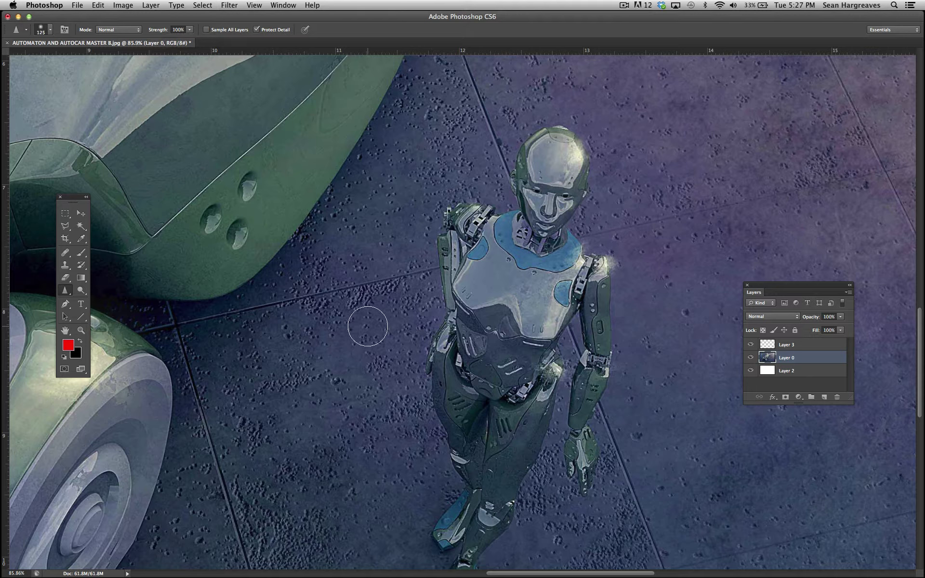
{"action": "mouse_move", "coordinate": [370, 321]}
{"action": "left_mouse_down"}
{"action": "mouse_move", "coordinate": [326, 341]}
{"action": "mouse_move", "coordinate": [347, 306]}
{"action": "mouse_move", "coordinate": [389, 356]}
{"action": "mouse_move", "coordinate": [352, 289]}
{"action": "mouse_move", "coordinate": [332, 303]}
{"action": "mouse_move", "coordinate": [384, 299]}
{"action": "mouse_move", "coordinate": [301, 332]}
{"action": "mouse_move", "coordinate": [277, 325]}
{"action": "mouse_move", "coordinate": [357, 320]}
{"action": "mouse_move", "coordinate": [317, 341]}
{"action": "mouse_move", "coordinate": [378, 280]}
{"action": "mouse_move", "coordinate": [395, 406]}
{"action": "mouse_move", "coordinate": [290, 348]}
{"action": "mouse_move", "coordinate": [325, 364]}
{"action": "mouse_move", "coordinate": [250, 367]}
{"action": "mouse_move", "coordinate": [343, 299]}
{"action": "mouse_move", "coordinate": [258, 320]}
{"action": "mouse_move", "coordinate": [284, 380]}
{"action": "mouse_move", "coordinate": [372, 240]}
{"action": "mouse_move", "coordinate": [385, 371]}
{"action": "mouse_move", "coordinate": [359, 348]}
{"action": "mouse_move", "coordinate": [294, 416]}
{"action": "left_mouse_up"}
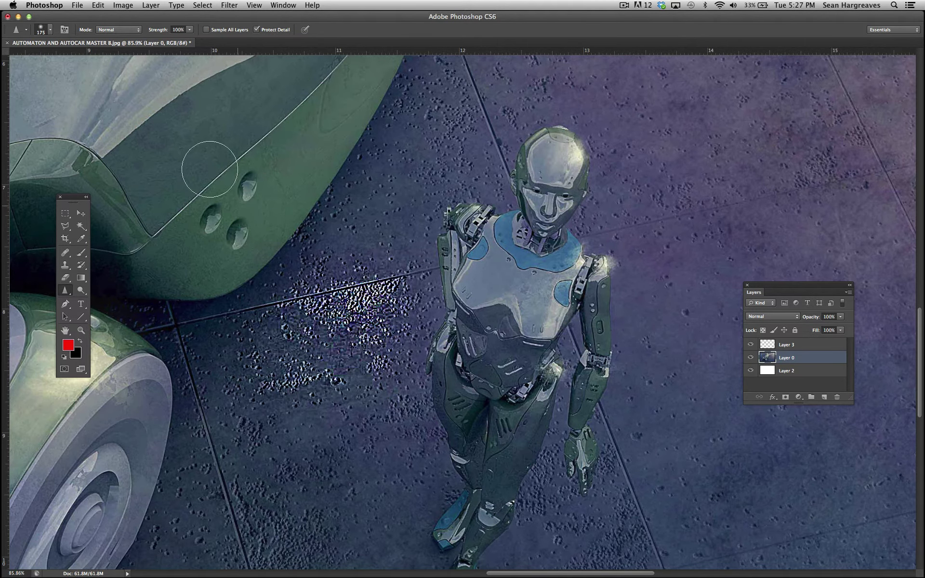
Undo the floor sharpening and lower the Sharpen tool's strength to 47%
{"action": "left_click", "coordinate": [99, 5]}
{"action": "left_click", "coordinate": [105, 16]}
{"action": "left_click", "coordinate": [190, 29]}
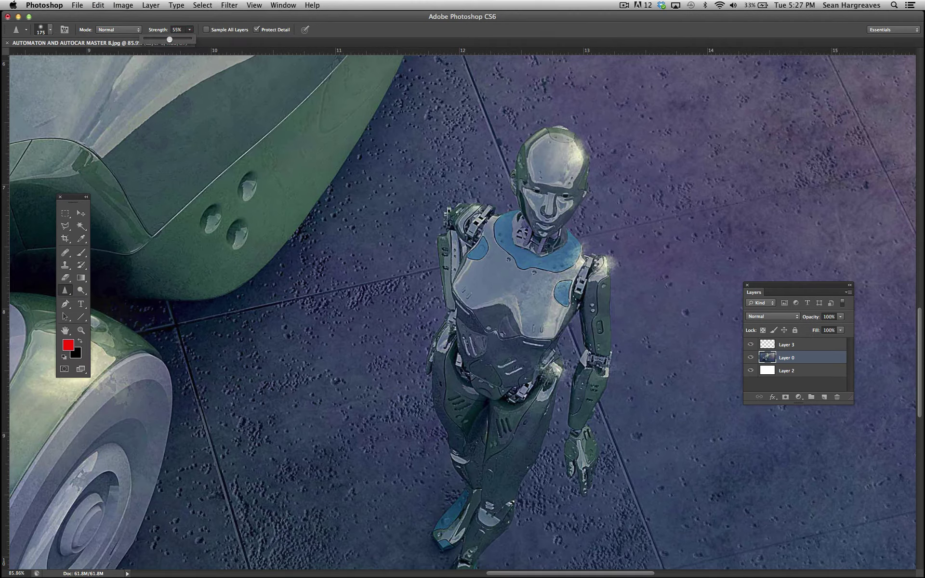
{"action": "left_click_drag", "start_coordinate": [167, 40], "coordinate": [165, 40]}
{"action": "left_click", "coordinate": [368, 293]}
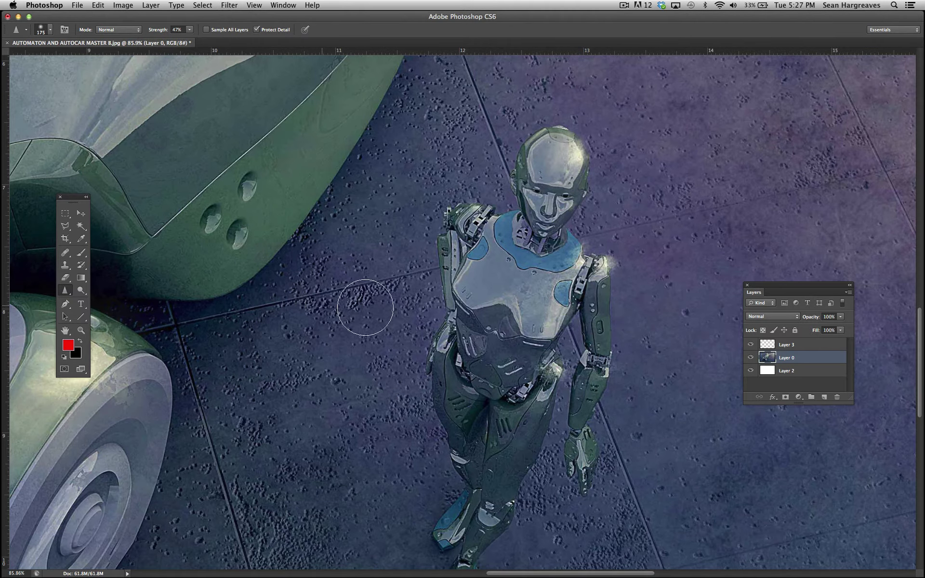
Sharpen patches of the pitted floor between the car and the robot at 47% strength, and undo the sharpening
{"action": "left_click_drag", "start_coordinate": [346, 284], "coordinate": [398, 289]}
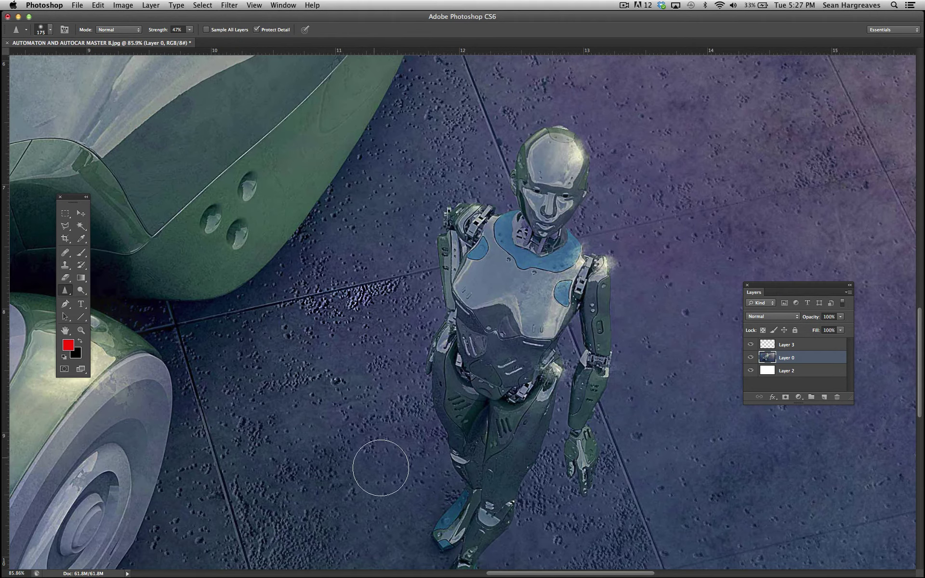
{"action": "left_click_drag", "start_coordinate": [379, 408], "coordinate": [411, 427]}
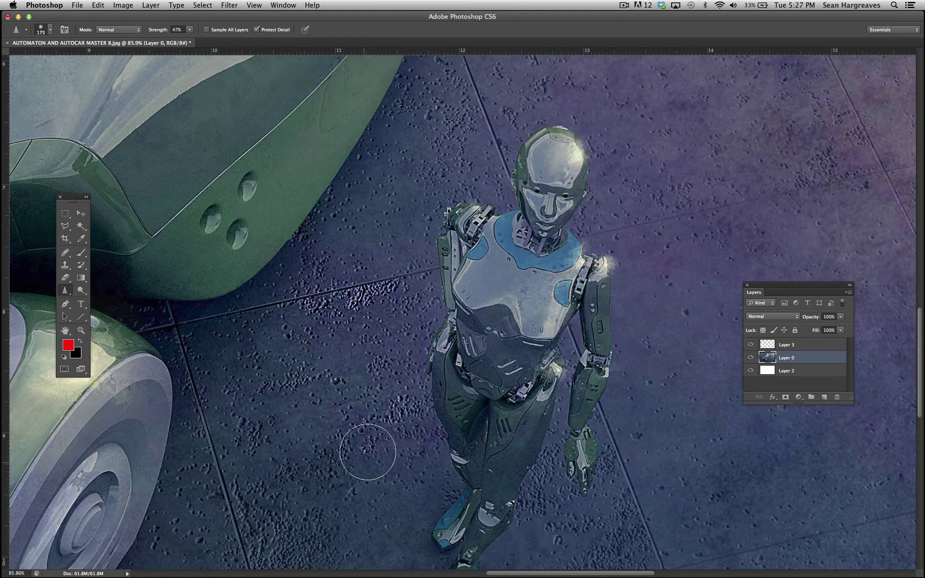
{"action": "mouse_move", "coordinate": [264, 501]}
{"action": "left_mouse_down"}
{"action": "mouse_move", "coordinate": [305, 547]}
{"action": "mouse_move", "coordinate": [247, 495]}
{"action": "left_mouse_up"}
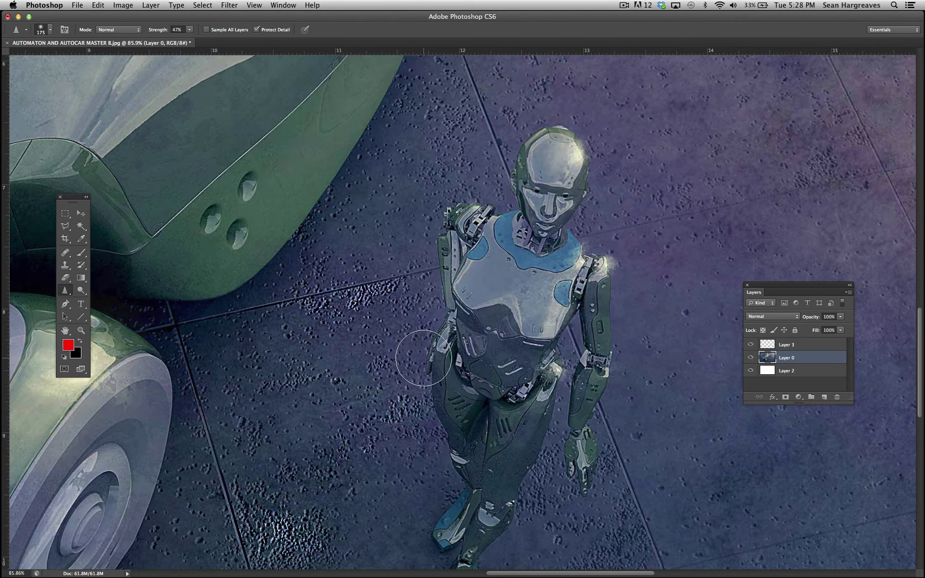
{"action": "key", "text": "super+z"}
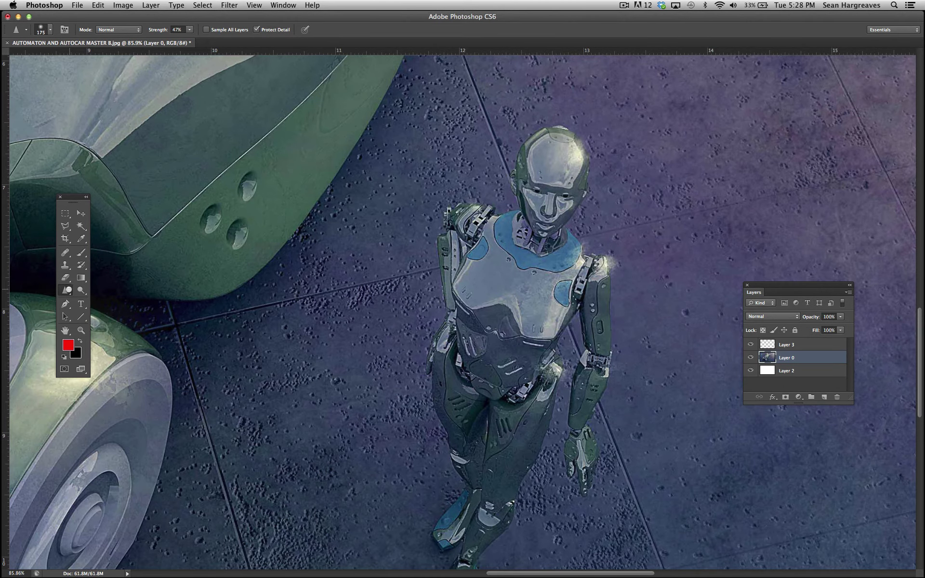
Smudge the robot's head and neck with the Smudge tool at 50% strength and a 175 px brush, and undo it
{"action": "left_click", "coordinate": [64, 290]}
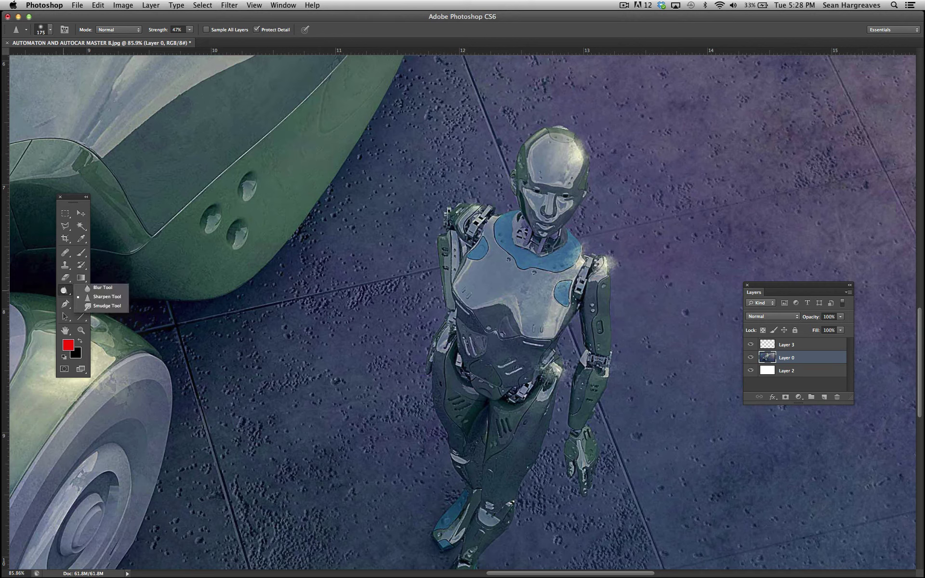
{"action": "left_click", "coordinate": [102, 306]}
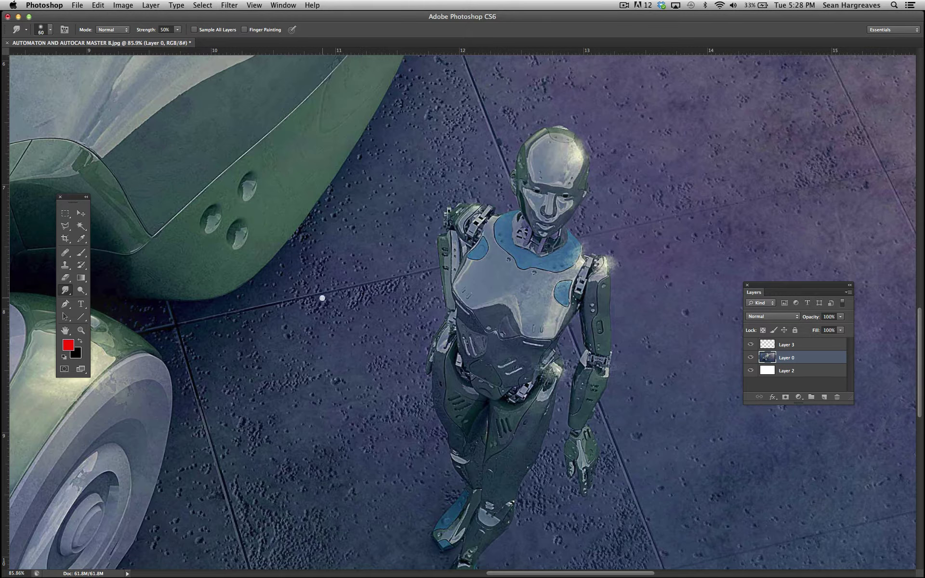
{"action": "key", "text": "bracketright"}
{"action": "key", "text": "bracketright"}
{"action": "key", "text": "bracketright"}
{"action": "key", "text": "bracketright"}
{"action": "mouse_move", "coordinate": [549, 217]}
{"action": "left_mouse_down"}
{"action": "mouse_move", "coordinate": [511, 189]}
{"action": "mouse_move", "coordinate": [525, 213]}
{"action": "mouse_move", "coordinate": [564, 188]}
{"action": "left_mouse_up"}
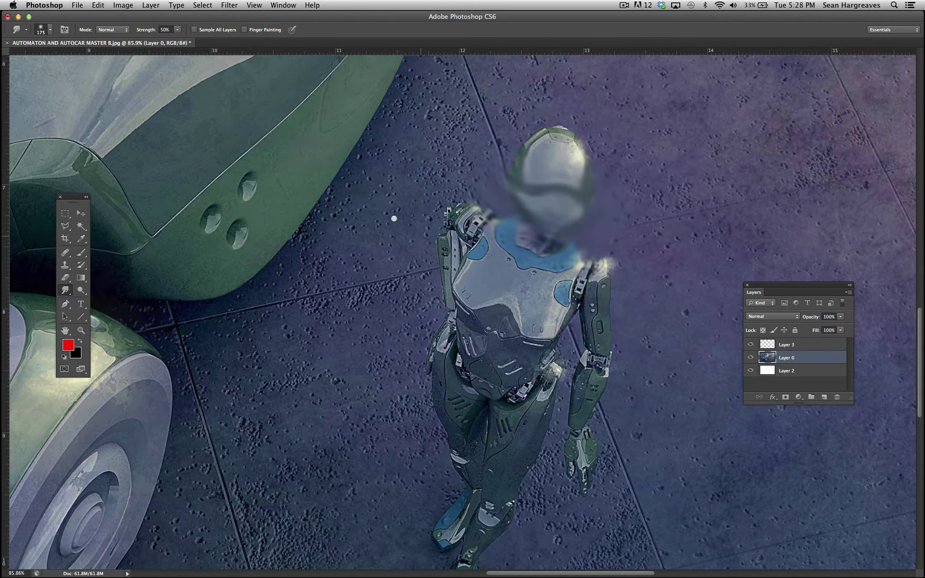
{"action": "key", "text": "super+z"}
Set the Smudge strength to 19%, smudge the robot's head and upper shoulders, and undo the smudging
{"action": "left_click", "coordinate": [177, 30]}
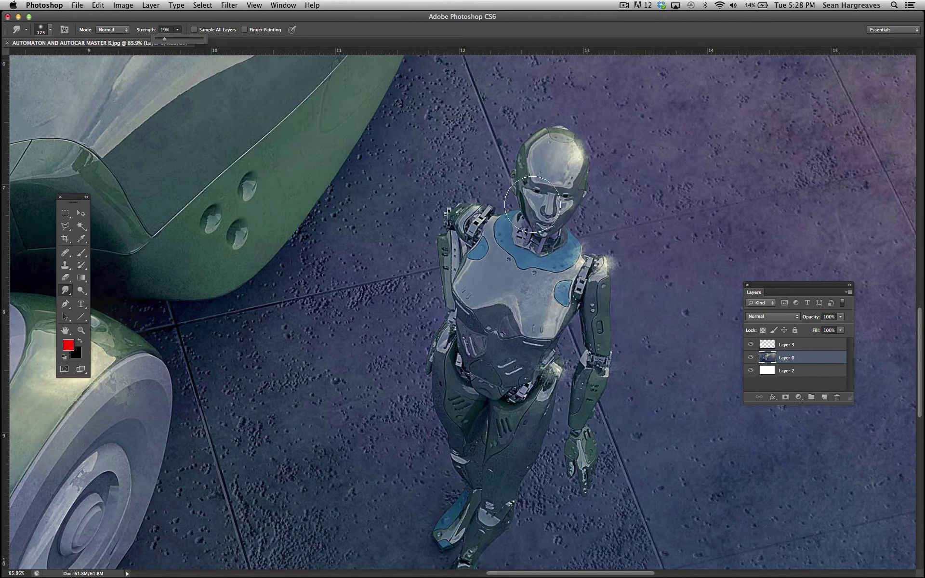
{"action": "mouse_move", "coordinate": [549, 193]}
{"action": "left_mouse_down"}
{"action": "mouse_move", "coordinate": [566, 83]}
{"action": "mouse_move", "coordinate": [481, 222]}
{"action": "mouse_move", "coordinate": [589, 164]}
{"action": "mouse_move", "coordinate": [544, 217]}
{"action": "mouse_move", "coordinate": [436, 255]}
{"action": "left_mouse_up"}
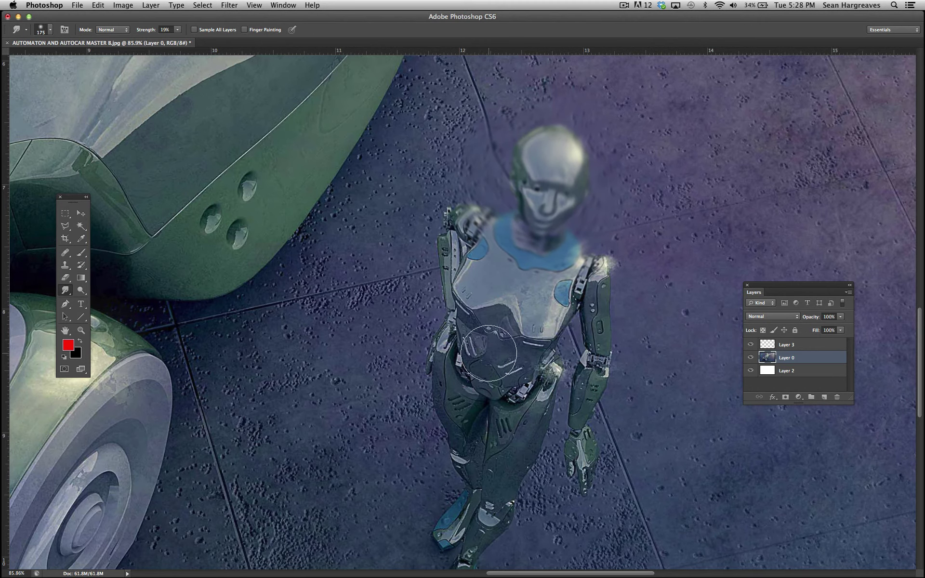
{"action": "key", "text": "super+z"}
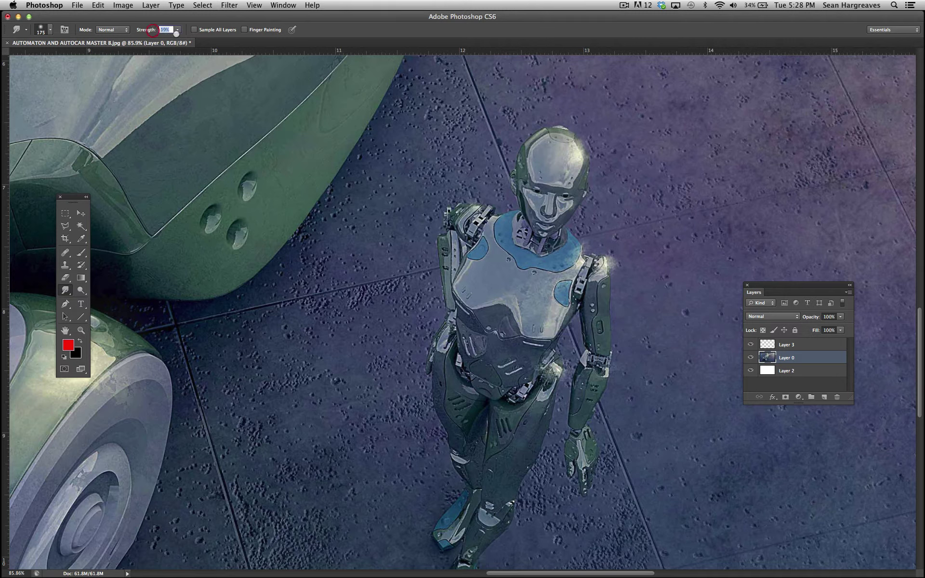
Set the Smudge strength to 8%, smudge the robot's face and neck, and undo the smudging
{"action": "left_click", "coordinate": [177, 29]}
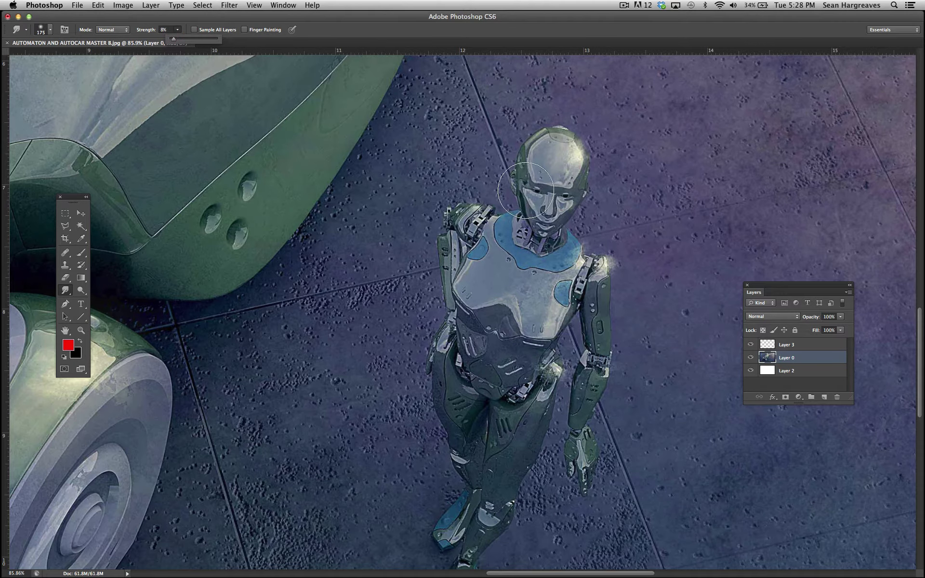
{"action": "mouse_move", "coordinate": [528, 195]}
{"action": "left_mouse_down"}
{"action": "mouse_move", "coordinate": [563, 198]}
{"action": "mouse_move", "coordinate": [535, 195]}
{"action": "mouse_move", "coordinate": [560, 189]}
{"action": "mouse_move", "coordinate": [556, 210]}
{"action": "mouse_move", "coordinate": [539, 224]}
{"action": "left_mouse_up"}
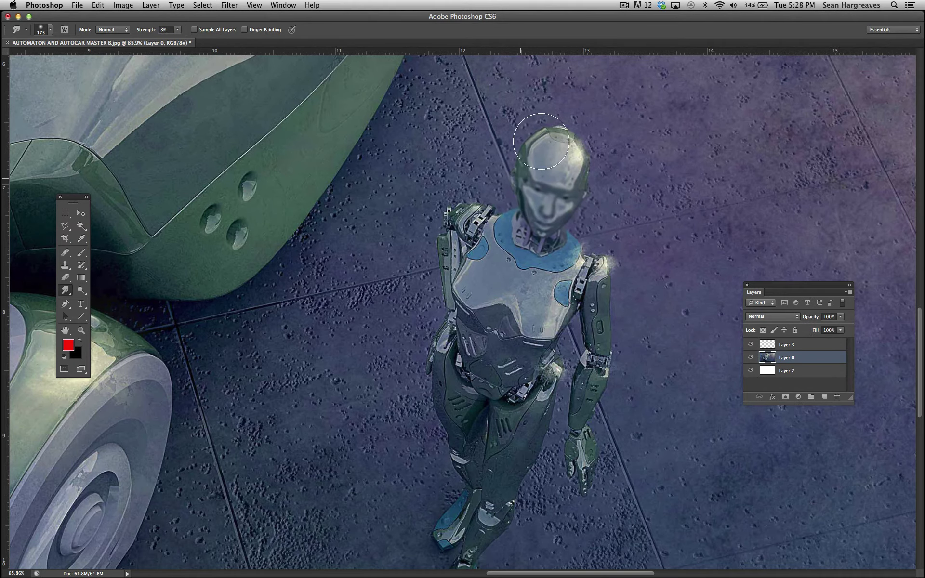
{"action": "key", "text": "super+z"}
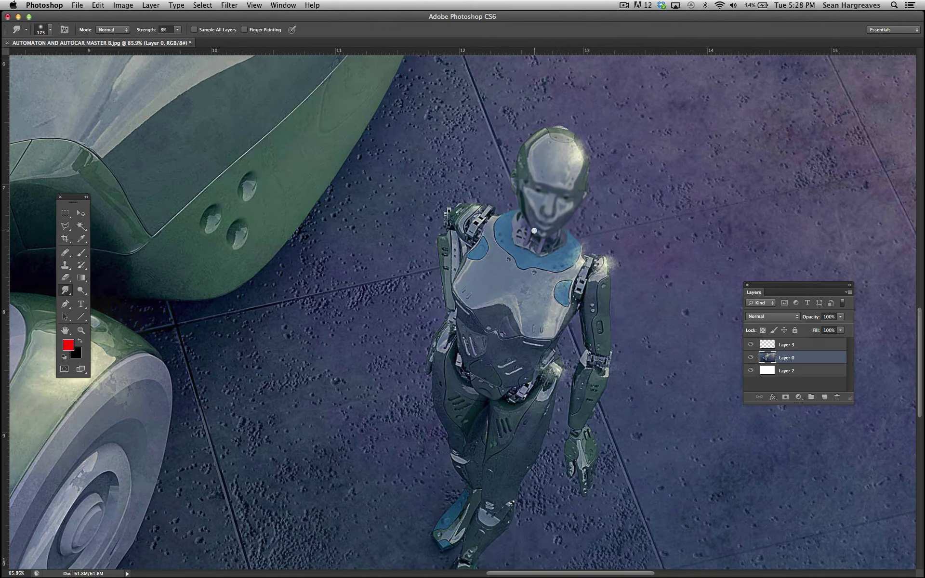
{"action": "key", "text": "super+z"}
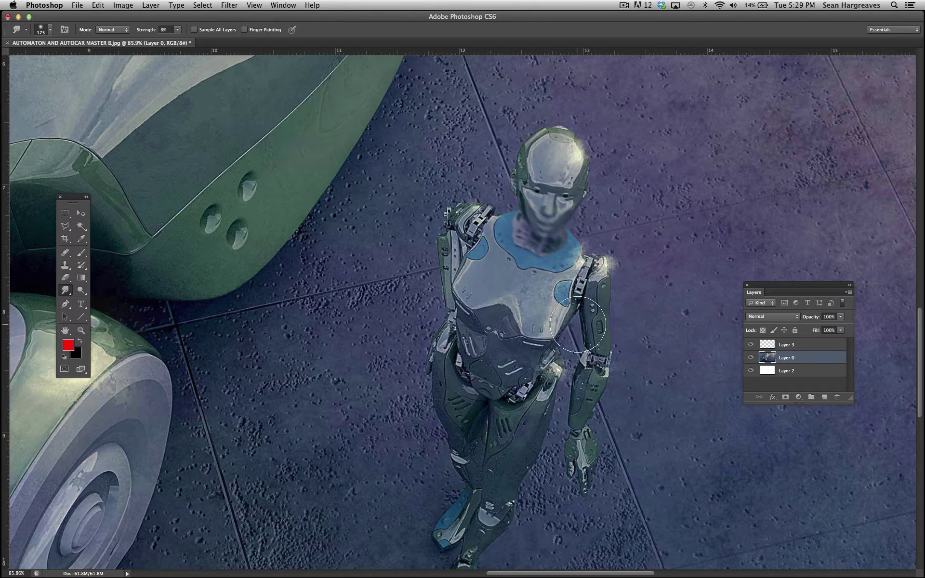
{"action": "key", "text": "super+z"}
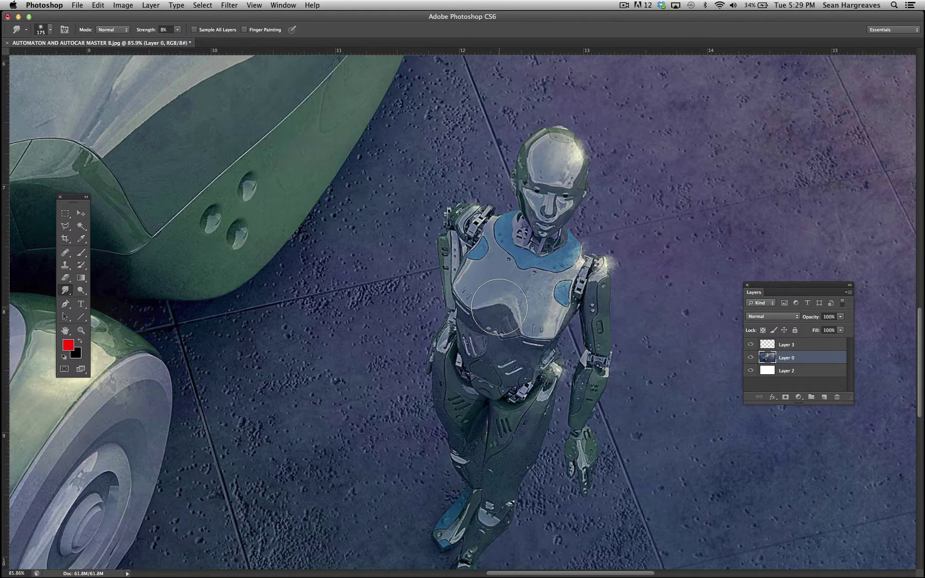
Zoom out to 32.5% and set up the Dodge tool with a 700 px brush, midtones range and 50% exposure
{"action": "left_click", "coordinate": [81, 330]}
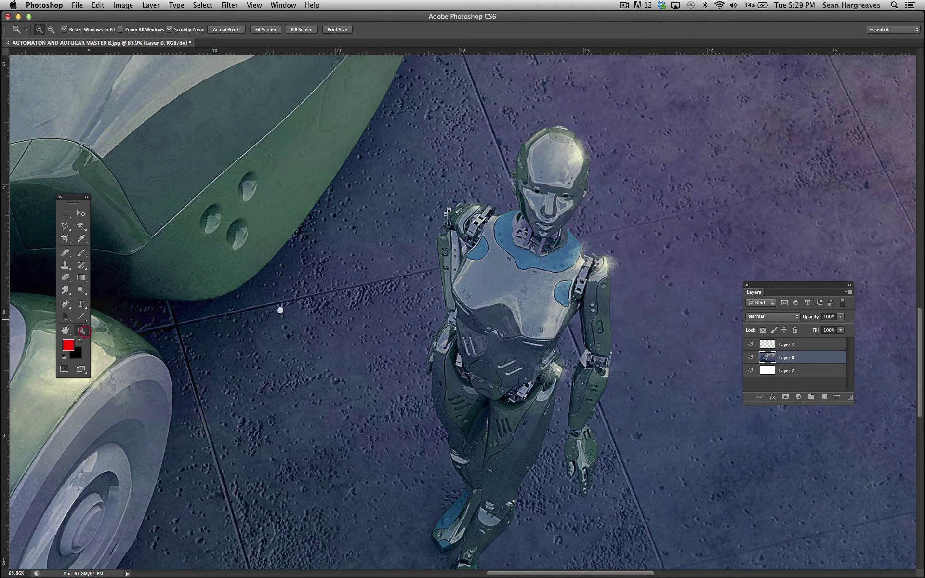
{"action": "left_click_drag", "start_coordinate": [326, 268], "coordinate": [407, 296]}
{"action": "left_click", "coordinate": [65, 289]}
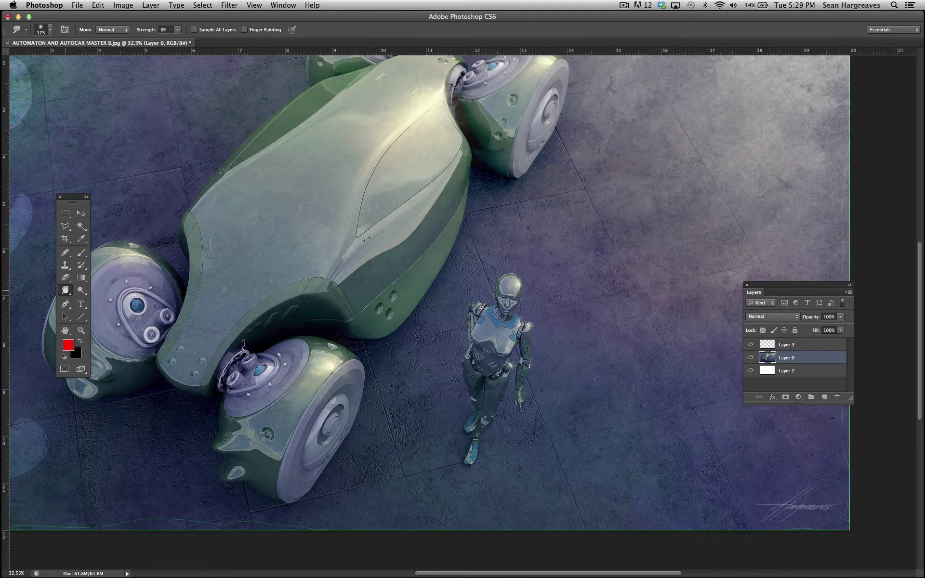
{"action": "left_click", "coordinate": [65, 290]}
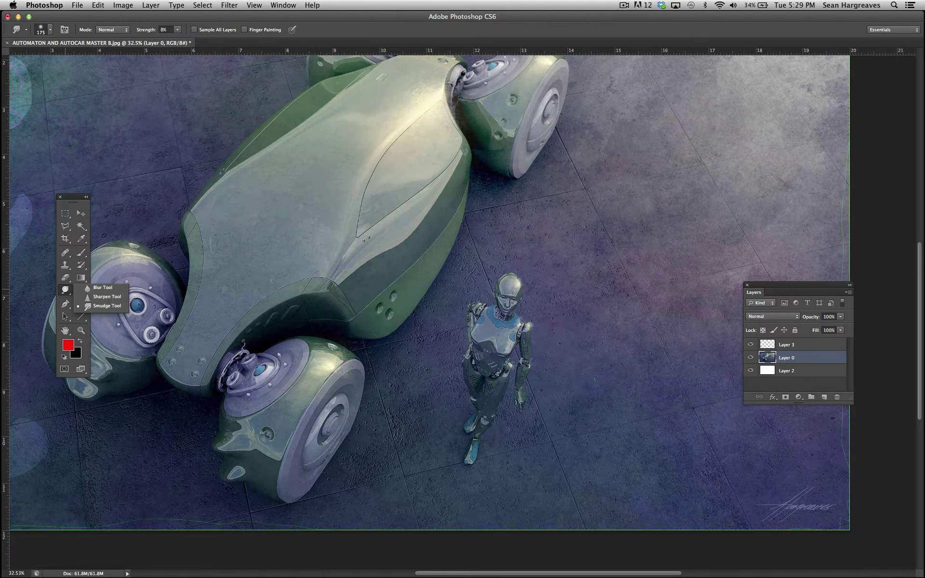
{"action": "left_click", "coordinate": [65, 290]}
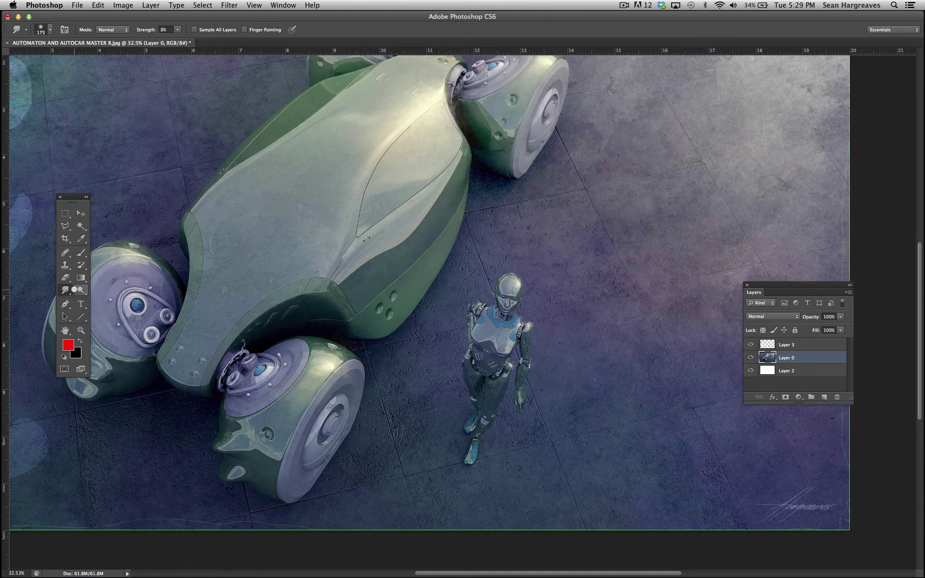
{"action": "left_click", "coordinate": [81, 290]}
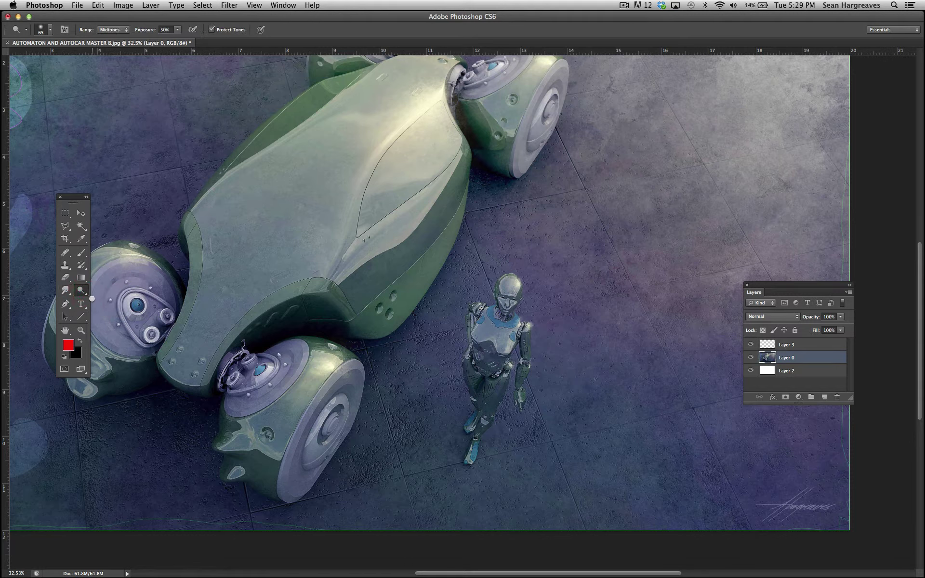
{"action": "left_click", "coordinate": [80, 289]}
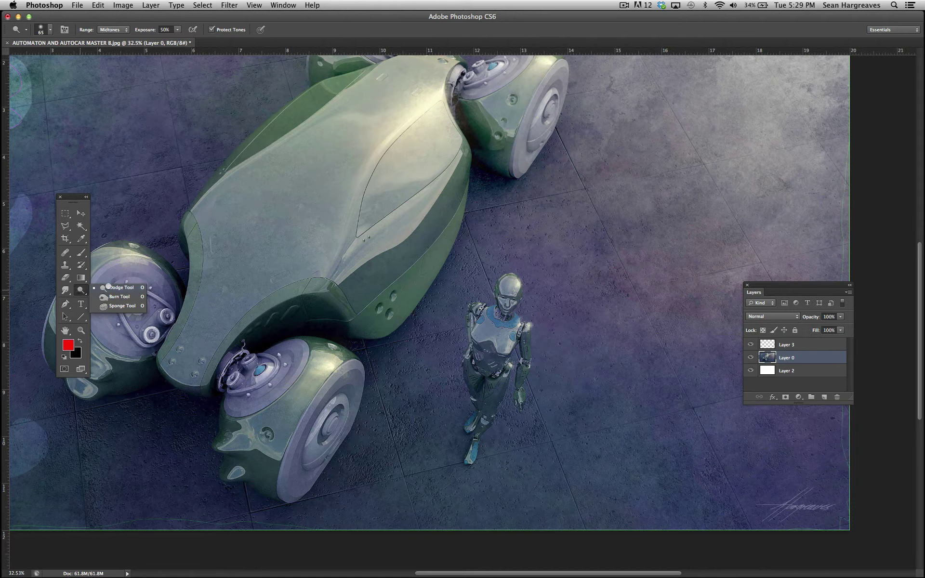
{"action": "left_click", "coordinate": [111, 287]}
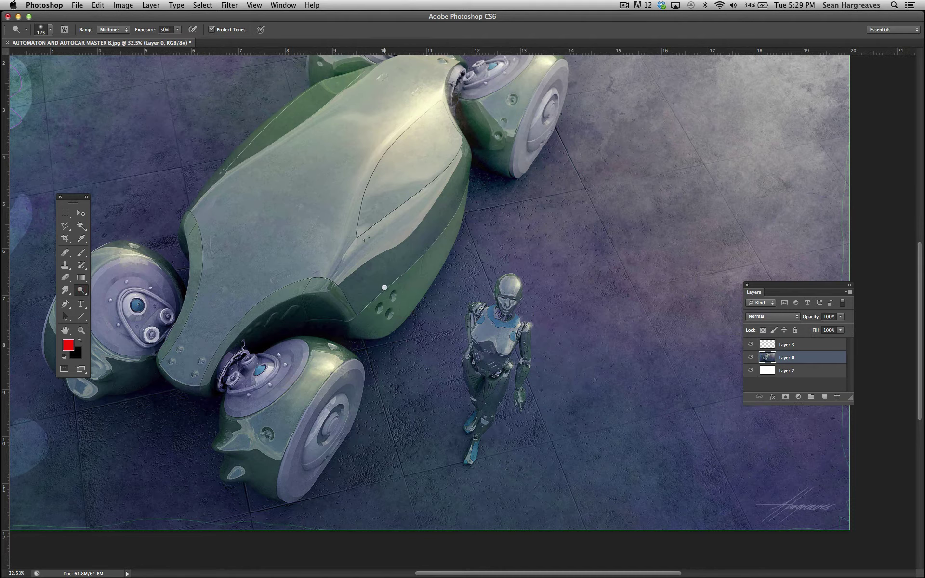
{"action": "key", "text": "bracketright"}
{"action": "key", "text": "bracketright"}
{"action": "key", "text": "bracketright"}
{"action": "key", "text": "bracketright"}
{"action": "key", "text": "bracketright"}
{"action": "key", "text": "bracketright"}
{"action": "key", "text": "bracketright"}
{"action": "key", "text": "bracketright"}
{"action": "key", "text": "bracketright"}
{"action": "key", "text": "bracketright"}
Dodge the floor to the right of the car, moving the Layers panel off the artwork, and undo the brightening
{"action": "left_click_drag", "start_coordinate": [706, 148], "coordinate": [663, 278]}
{"action": "left_click_drag", "start_coordinate": [787, 285], "coordinate": [872, 292]}
{"action": "mouse_move", "coordinate": [734, 142]}
{"action": "left_mouse_down"}
{"action": "mouse_move", "coordinate": [757, 159]}
{"action": "mouse_move", "coordinate": [717, 181]}
{"action": "mouse_move", "coordinate": [712, 165]}
{"action": "mouse_move", "coordinate": [766, 273]}
{"action": "mouse_move", "coordinate": [638, 244]}
{"action": "mouse_move", "coordinate": [619, 207]}
{"action": "mouse_move", "coordinate": [675, 226]}
{"action": "mouse_move", "coordinate": [655, 115]}
{"action": "mouse_move", "coordinate": [790, 241]}
{"action": "mouse_move", "coordinate": [640, 244]}
{"action": "mouse_move", "coordinate": [733, 357]}
{"action": "mouse_move", "coordinate": [572, 235]}
{"action": "mouse_move", "coordinate": [607, 327]}
{"action": "mouse_move", "coordinate": [598, 258]}
{"action": "mouse_move", "coordinate": [727, 217]}
{"action": "mouse_move", "coordinate": [802, 250]}
{"action": "mouse_move", "coordinate": [731, 377]}
{"action": "mouse_move", "coordinate": [744, 439]}
{"action": "mouse_move", "coordinate": [631, 446]}
{"action": "left_mouse_up"}
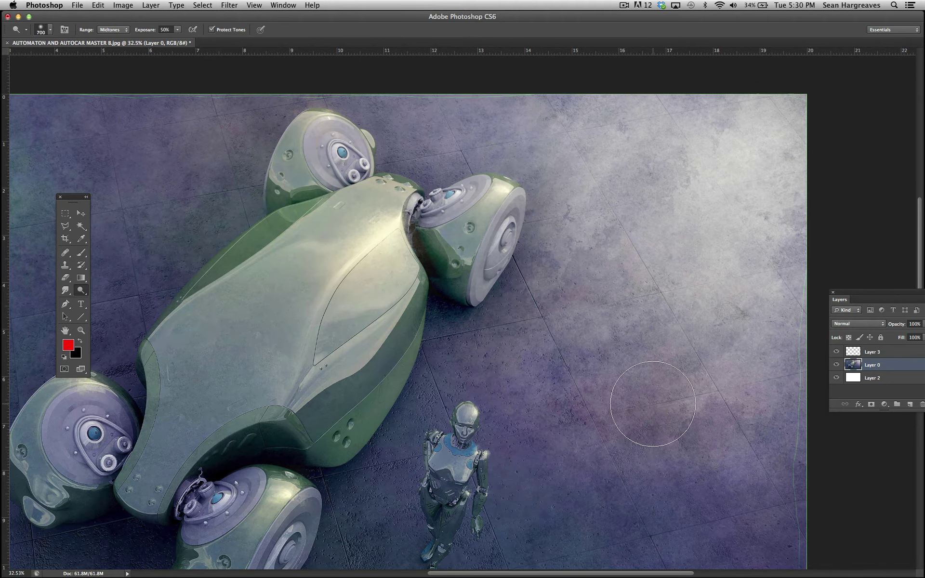
{"action": "left_click_drag", "start_coordinate": [552, 152], "coordinate": [575, 226]}
{"action": "key", "text": "super+z"}
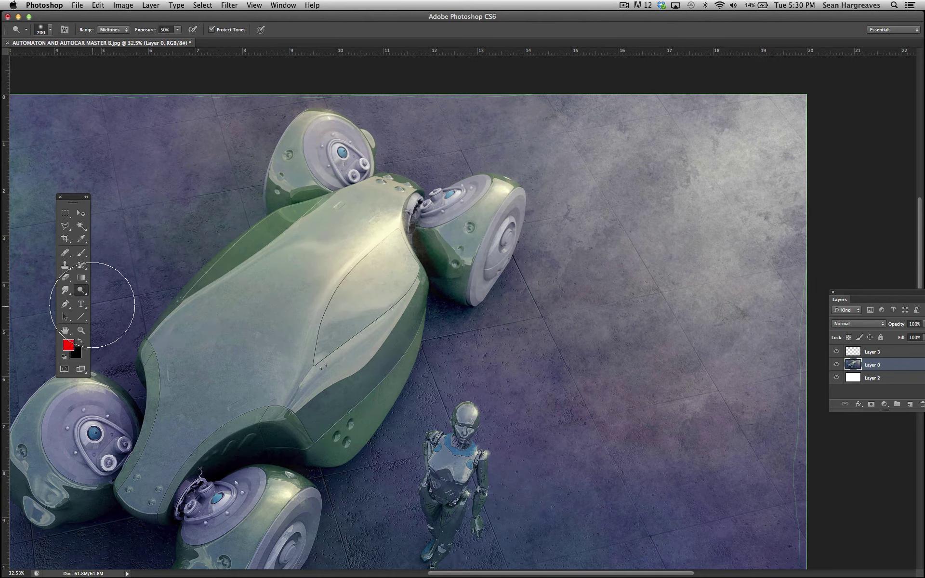
Raise the Dodge exposure to 100%, brighten the pale floor area beyond the car's wheels, and undo the brightening
{"action": "left_click", "coordinate": [177, 30]}
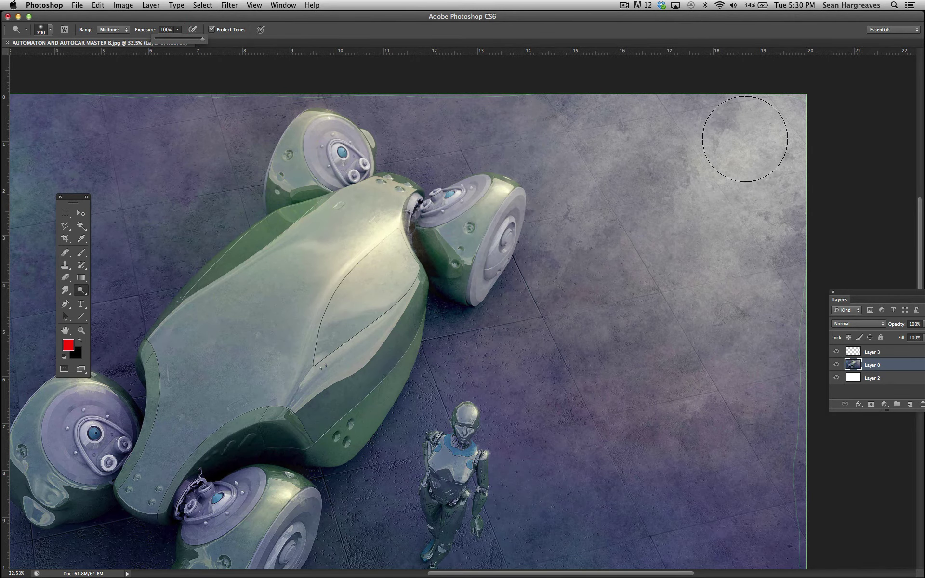
{"action": "mouse_move", "coordinate": [743, 134]}
{"action": "left_mouse_down"}
{"action": "mouse_move", "coordinate": [699, 173]}
{"action": "mouse_move", "coordinate": [687, 217]}
{"action": "mouse_move", "coordinate": [743, 243]}
{"action": "mouse_move", "coordinate": [583, 137]}
{"action": "mouse_move", "coordinate": [573, 192]}
{"action": "left_mouse_up"}
{"action": "key", "text": "super+z"}
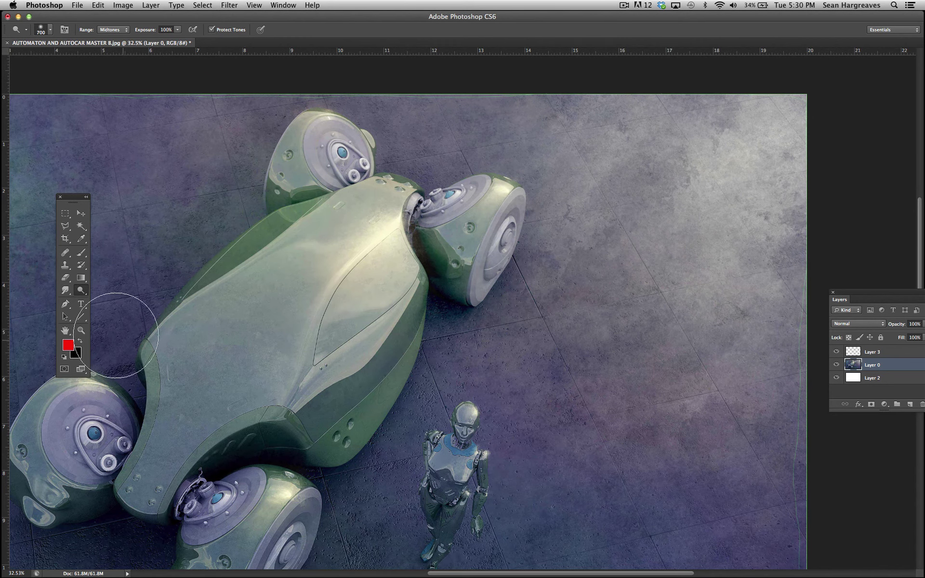
Darken the floor to the right of the car using the Burn tool at 50% exposure with a 600 px brush, and undo it
{"action": "left_click", "coordinate": [81, 290]}
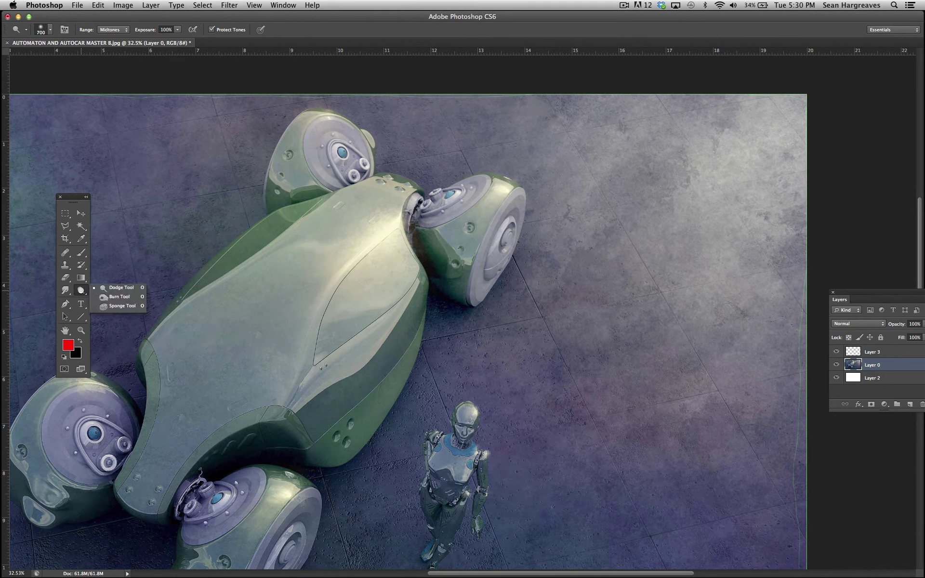
{"action": "left_click", "coordinate": [112, 296]}
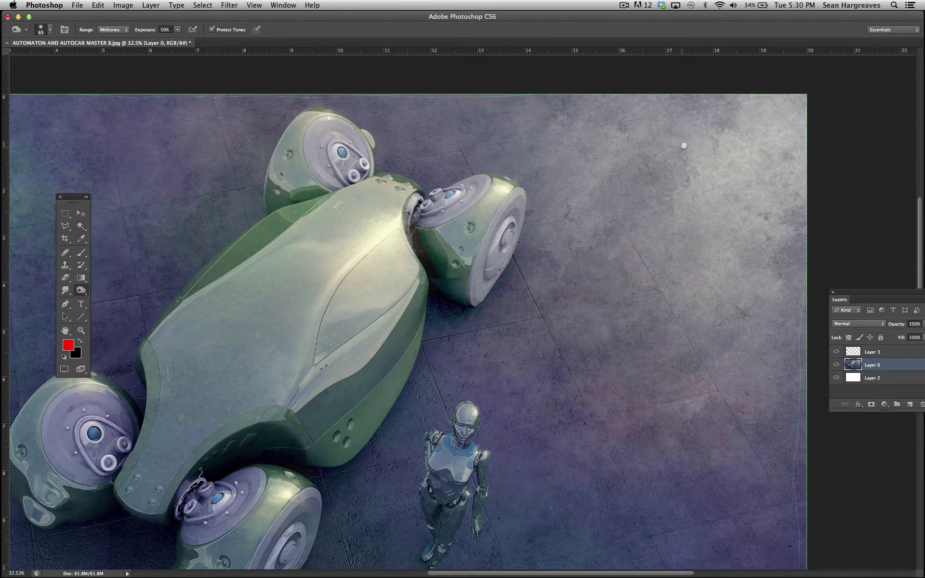
{"action": "key", "text": "bracketright"}
{"action": "key", "text": "bracketright"}
{"action": "key", "text": "bracketright"}
{"action": "key", "text": "bracketright"}
{"action": "key", "text": "bracketright"}
{"action": "key", "text": "bracketright"}
{"action": "mouse_move", "coordinate": [698, 124]}
{"action": "left_mouse_down"}
{"action": "mouse_move", "coordinate": [648, 152]}
{"action": "mouse_move", "coordinate": [657, 165]}
{"action": "mouse_move", "coordinate": [581, 93]}
{"action": "mouse_move", "coordinate": [769, 350]}
{"action": "mouse_move", "coordinate": [780, 212]}
{"action": "mouse_move", "coordinate": [535, 159]}
{"action": "mouse_move", "coordinate": [631, 308]}
{"action": "mouse_move", "coordinate": [610, 339]}
{"action": "mouse_move", "coordinate": [694, 419]}
{"action": "left_mouse_up"}
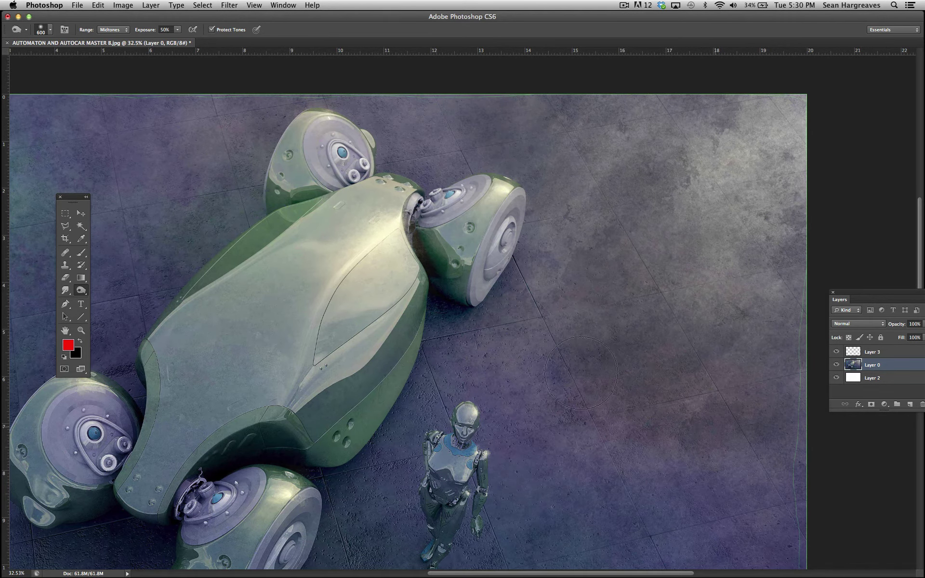
{"action": "key", "text": "super+z"}
Burn a broad dark patch into the midtones of the floor between the car's upper wheel and the artwork's right edge
{"action": "left_click_drag", "start_coordinate": [601, 309], "coordinate": [596, 300]}
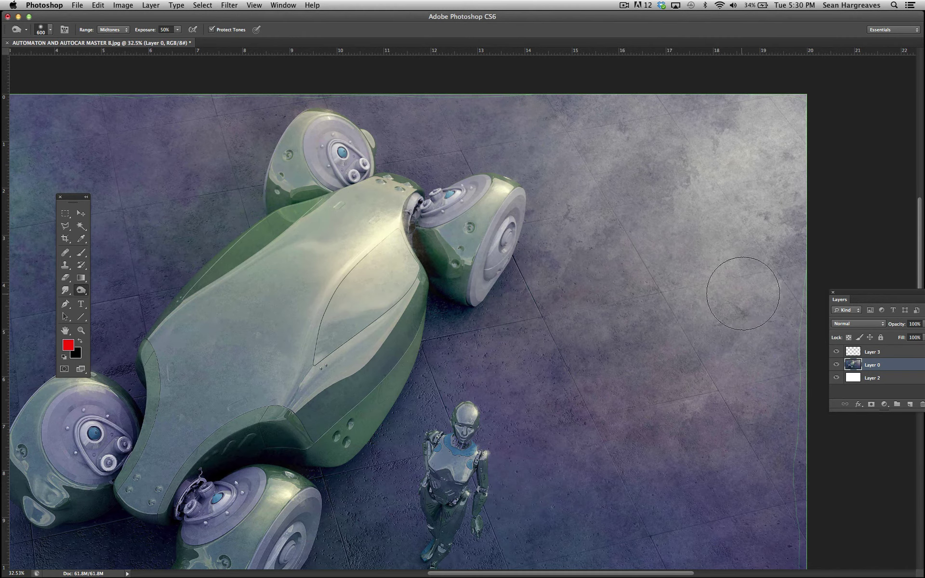
{"action": "mouse_move", "coordinate": [733, 279]}
{"action": "left_mouse_down"}
{"action": "mouse_move", "coordinate": [715, 341]}
{"action": "mouse_move", "coordinate": [764, 217]}
{"action": "mouse_move", "coordinate": [645, 273]}
{"action": "mouse_move", "coordinate": [733, 217]}
{"action": "mouse_move", "coordinate": [662, 229]}
{"action": "mouse_move", "coordinate": [626, 283]}
{"action": "left_mouse_up"}
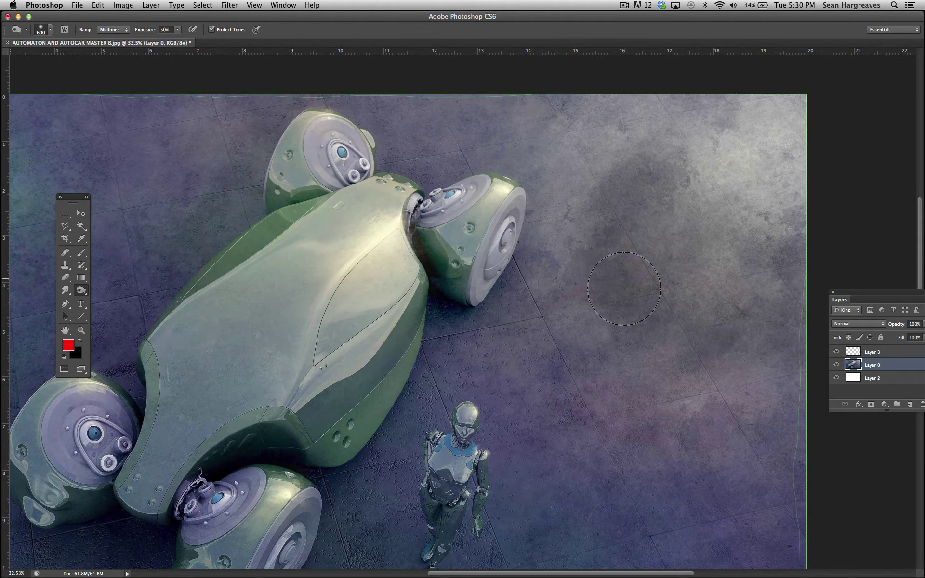
{"action": "mouse_move", "coordinate": [614, 324]}
{"action": "left_mouse_down"}
{"action": "mouse_move", "coordinate": [696, 381]}
{"action": "mouse_move", "coordinate": [626, 390]}
{"action": "mouse_move", "coordinate": [766, 376]}
{"action": "left_mouse_up"}
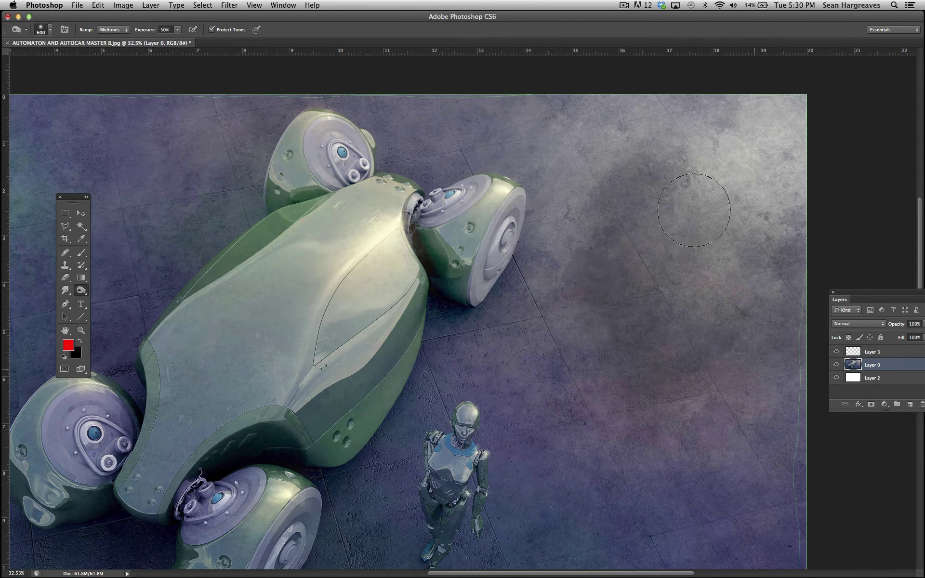
{"action": "left_click_drag", "start_coordinate": [719, 429], "coordinate": [639, 384]}
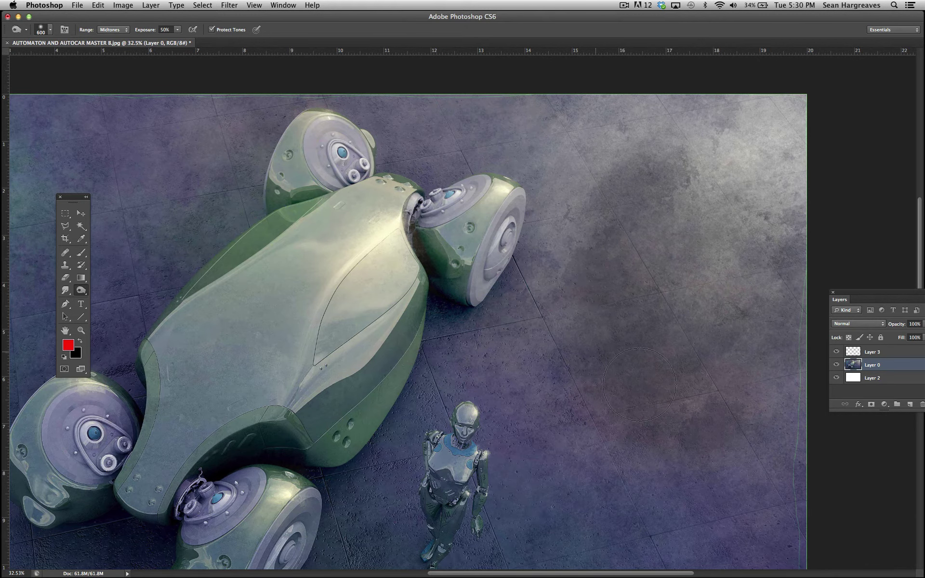
Burn the midtones of the floor beyond the car's upper wheel further, and undo the darkening
{"action": "mouse_move", "coordinate": [736, 241]}
{"action": "left_mouse_down"}
{"action": "mouse_move", "coordinate": [537, 186]}
{"action": "mouse_move", "coordinate": [544, 205]}
{"action": "left_mouse_up"}
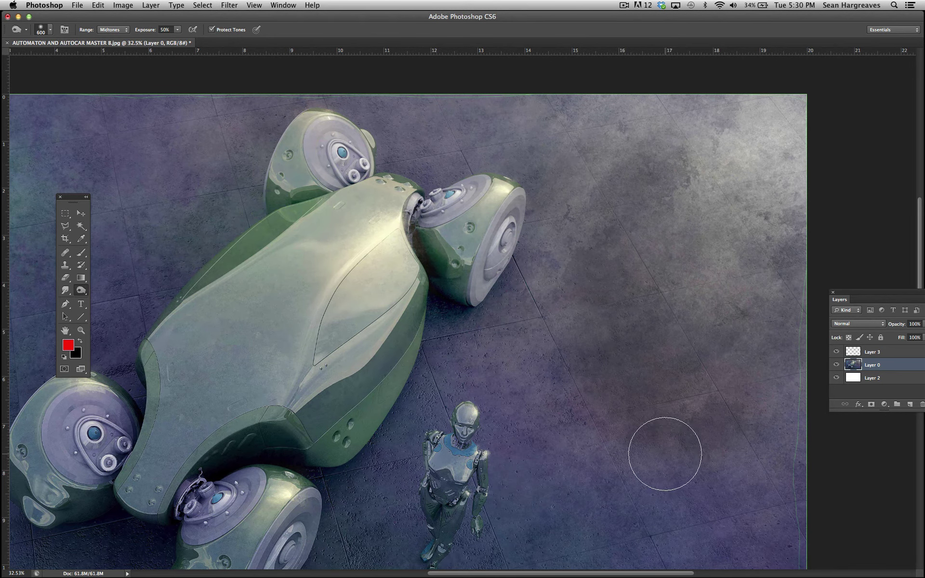
{"action": "key", "text": "super+z"}
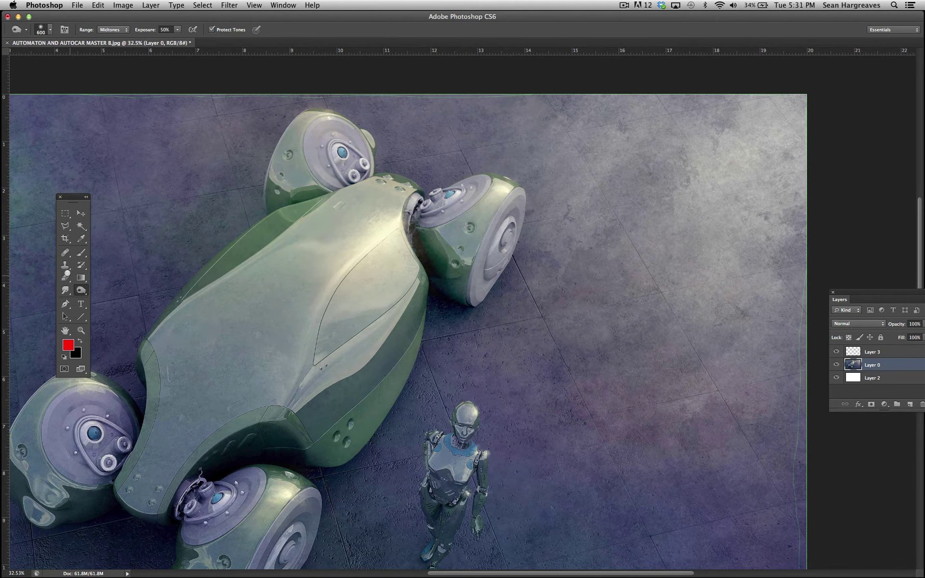
Desaturate part of the car's green side using the Sponge tool at 100% flow with a 200 px brush, and undo it
{"action": "left_click", "coordinate": [81, 289]}
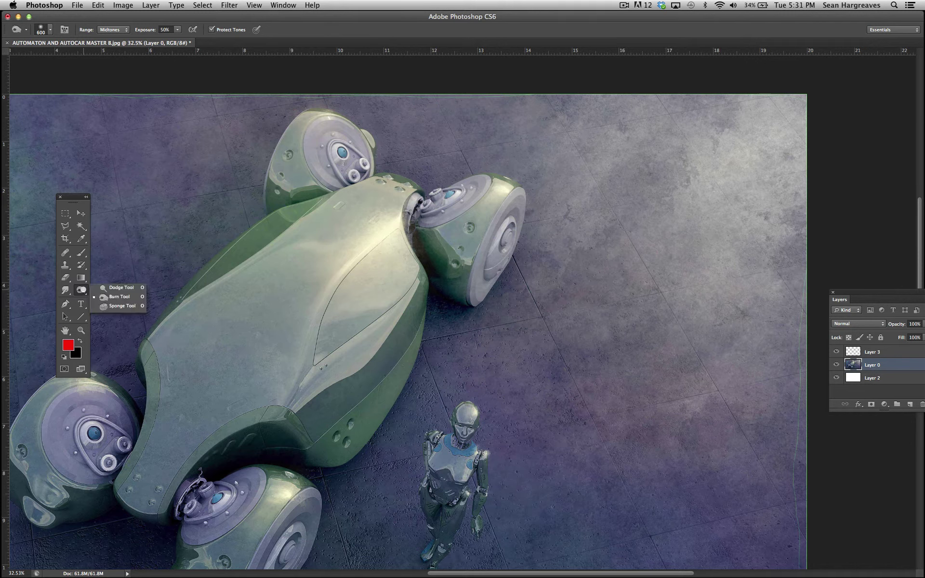
{"action": "left_click", "coordinate": [121, 305]}
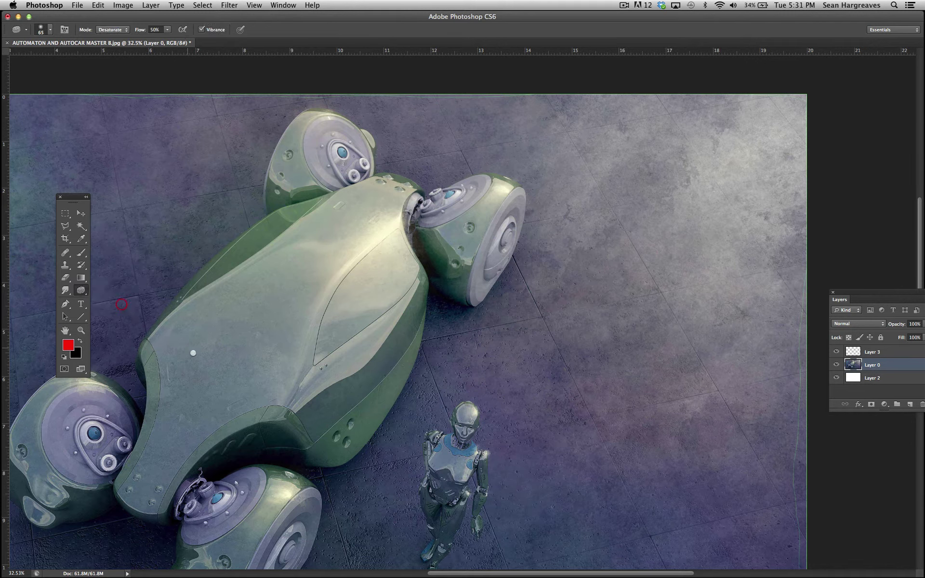
{"action": "key", "text": "z"}
{"action": "left_click_drag", "start_coordinate": [268, 434], "coordinate": [351, 414]}
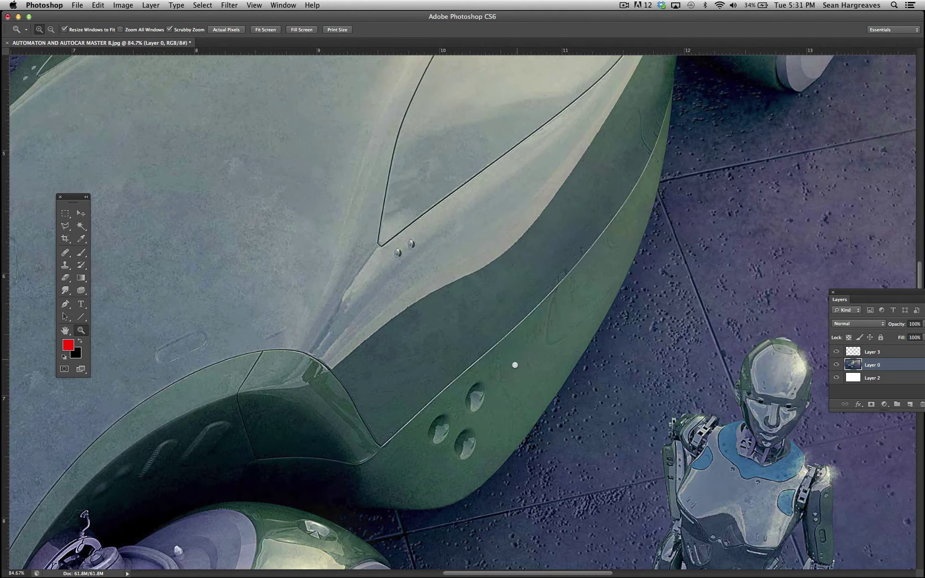
{"action": "left_click", "coordinate": [81, 290]}
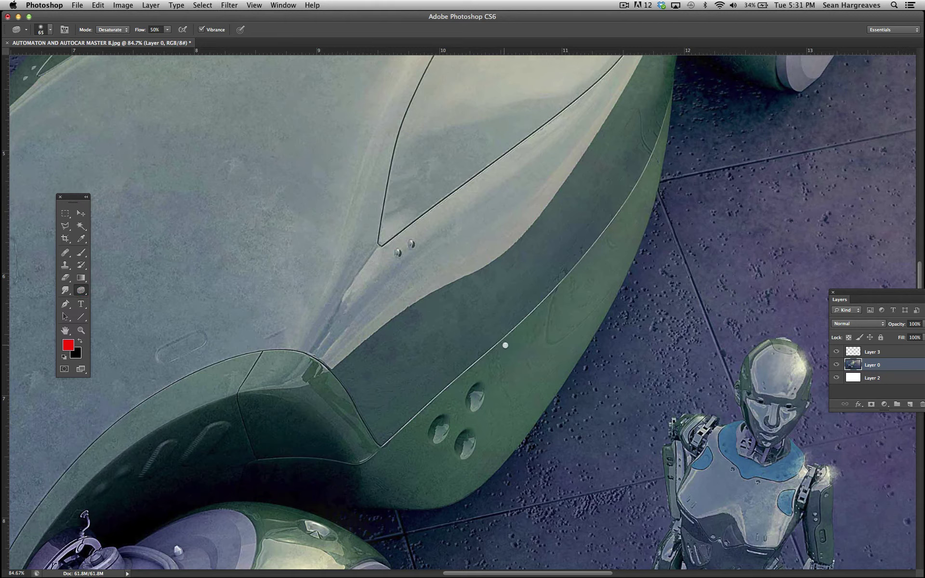
{"action": "left_click", "coordinate": [168, 30]}
{"action": "key", "text": "bracketright"}
{"action": "key", "text": "bracketright"}
{"action": "key", "text": "bracketright"}
{"action": "key", "text": "bracketright"}
{"action": "key", "text": "bracketleft"}
{"action": "mouse_move", "coordinate": [528, 332]}
{"action": "left_mouse_down"}
{"action": "mouse_move", "coordinate": [542, 295]}
{"action": "mouse_move", "coordinate": [514, 318]}
{"action": "mouse_move", "coordinate": [507, 386]}
{"action": "mouse_move", "coordinate": [530, 279]}
{"action": "mouse_move", "coordinate": [506, 294]}
{"action": "mouse_move", "coordinate": [513, 280]}
{"action": "mouse_move", "coordinate": [511, 298]}
{"action": "mouse_move", "coordinate": [500, 297]}
{"action": "mouse_move", "coordinate": [477, 369]}
{"action": "mouse_move", "coordinate": [448, 364]}
{"action": "mouse_move", "coordinate": [457, 313]}
{"action": "mouse_move", "coordinate": [478, 350]}
{"action": "mouse_move", "coordinate": [523, 299]}
{"action": "mouse_move", "coordinate": [519, 357]}
{"action": "mouse_move", "coordinate": [501, 379]}
{"action": "mouse_move", "coordinate": [519, 379]}
{"action": "mouse_move", "coordinate": [530, 336]}
{"action": "mouse_move", "coordinate": [507, 349]}
{"action": "mouse_move", "coordinate": [506, 382]}
{"action": "left_mouse_up"}
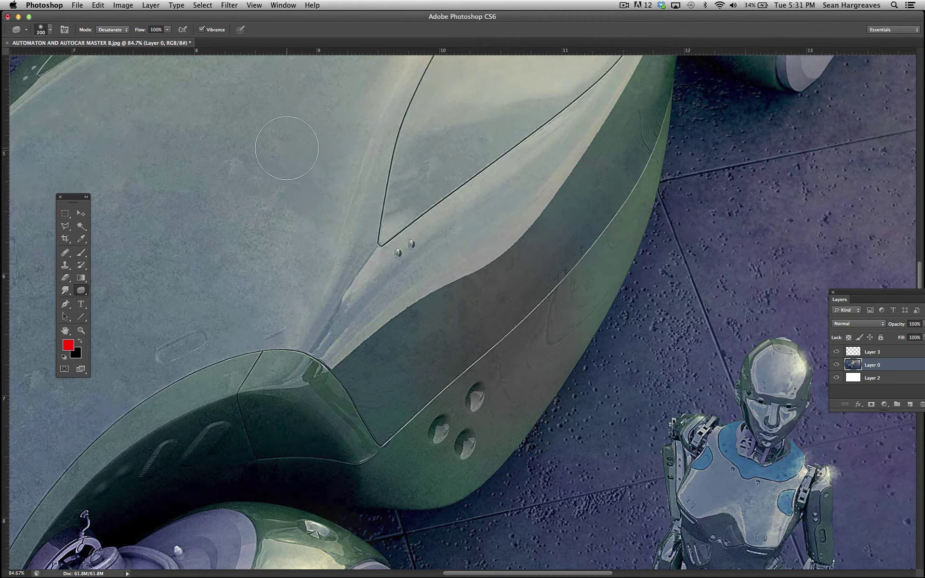
{"action": "left_click", "coordinate": [98, 6]}
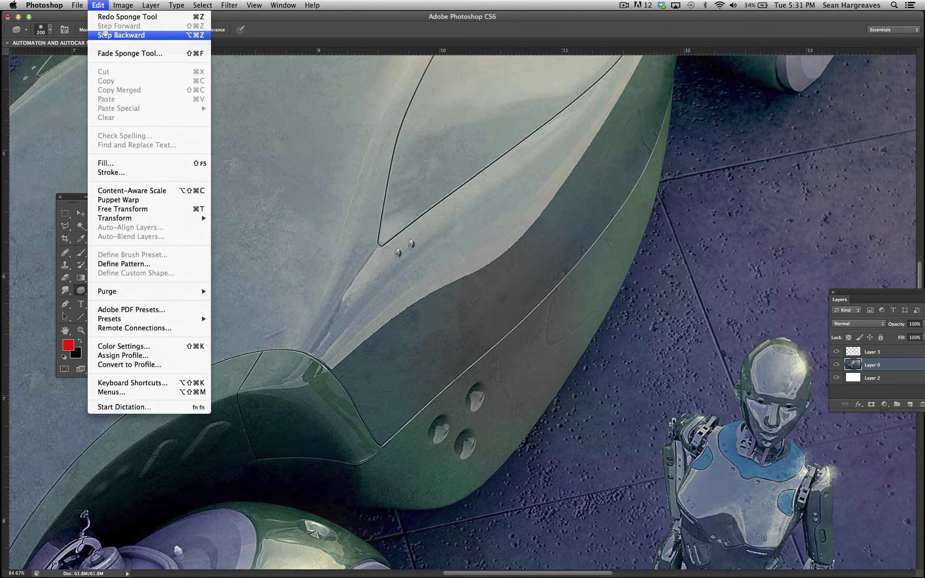
{"action": "left_click", "coordinate": [105, 34]}
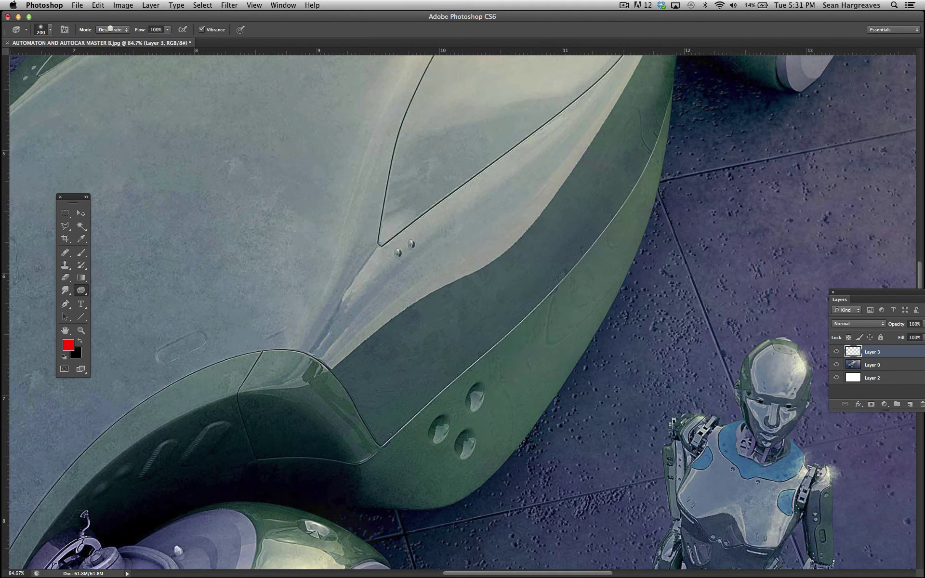
Switch the Sponge tool to Saturate, intensify the car's green side on Layer 0 at 100% flow, and undo it
{"action": "left_click", "coordinate": [110, 29]}
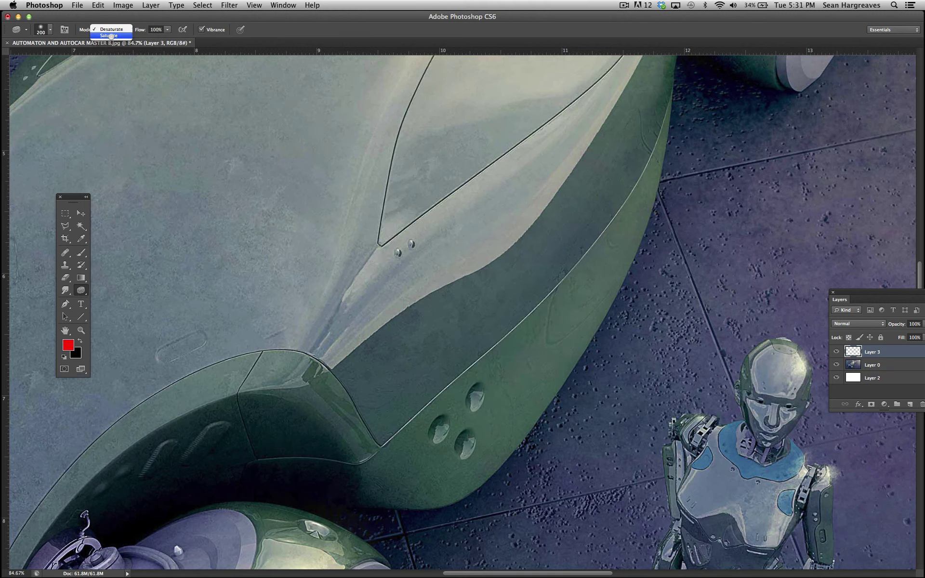
{"action": "left_click", "coordinate": [109, 35]}
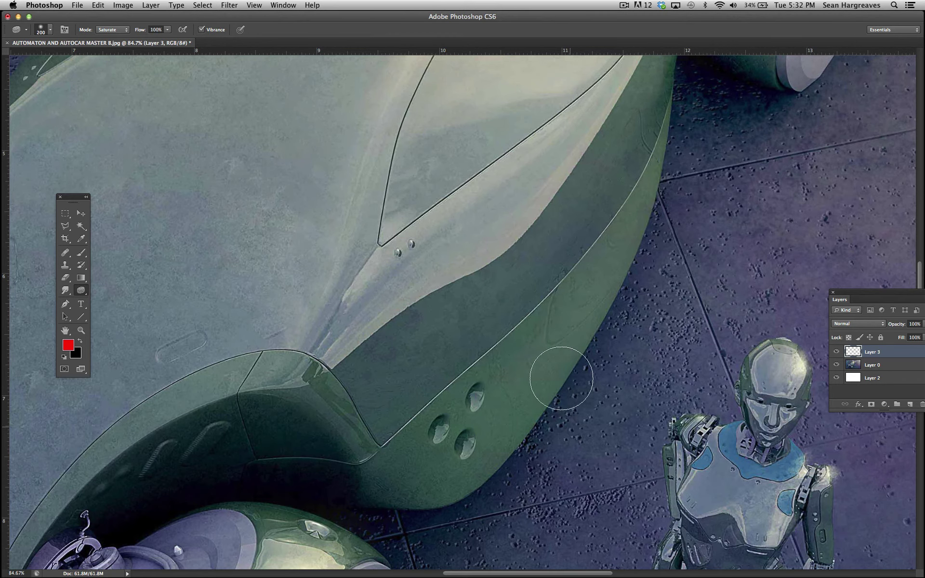
{"action": "left_click", "coordinate": [879, 365]}
{"action": "mouse_move", "coordinate": [512, 320]}
{"action": "left_mouse_down"}
{"action": "mouse_move", "coordinate": [489, 316]}
{"action": "mouse_move", "coordinate": [505, 309]}
{"action": "mouse_move", "coordinate": [494, 307]}
{"action": "mouse_move", "coordinate": [516, 383]}
{"action": "mouse_move", "coordinate": [548, 437]}
{"action": "mouse_move", "coordinate": [554, 311]}
{"action": "mouse_move", "coordinate": [525, 407]}
{"action": "mouse_move", "coordinate": [491, 397]}
{"action": "mouse_move", "coordinate": [533, 275]}
{"action": "mouse_move", "coordinate": [425, 352]}
{"action": "mouse_move", "coordinate": [545, 270]}
{"action": "mouse_move", "coordinate": [444, 347]}
{"action": "mouse_move", "coordinate": [566, 239]}
{"action": "left_mouse_up"}
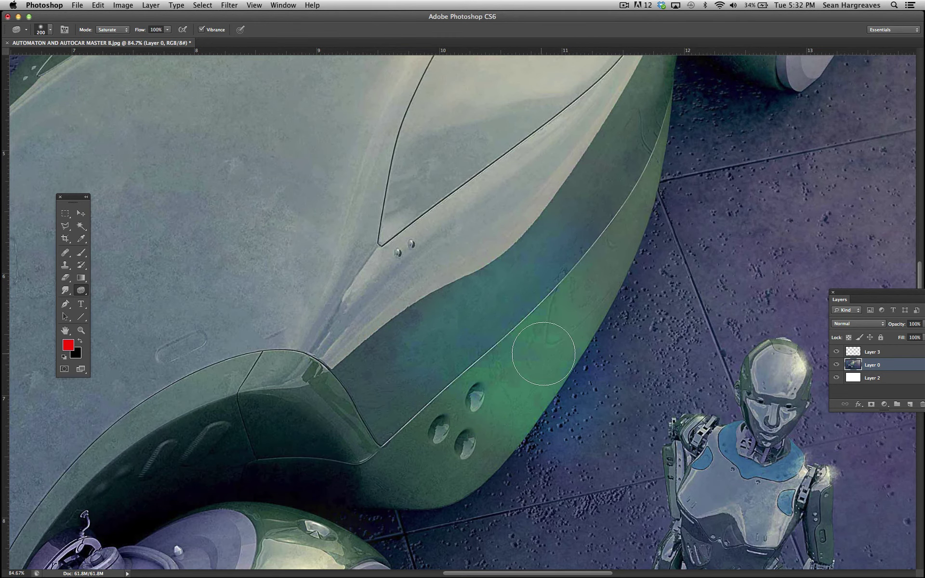
{"action": "left_click_drag", "start_coordinate": [499, 302], "coordinate": [512, 389]}
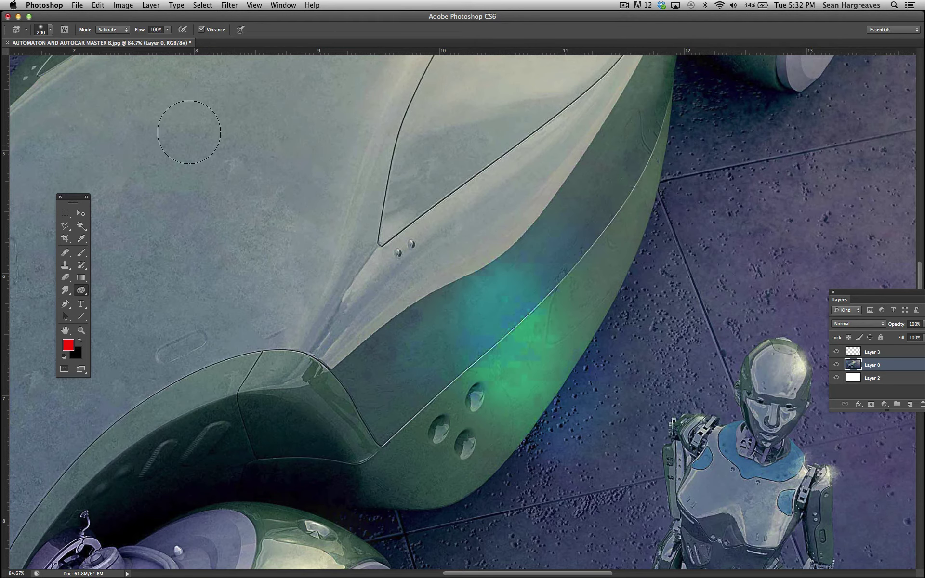
{"action": "left_click", "coordinate": [98, 5]}
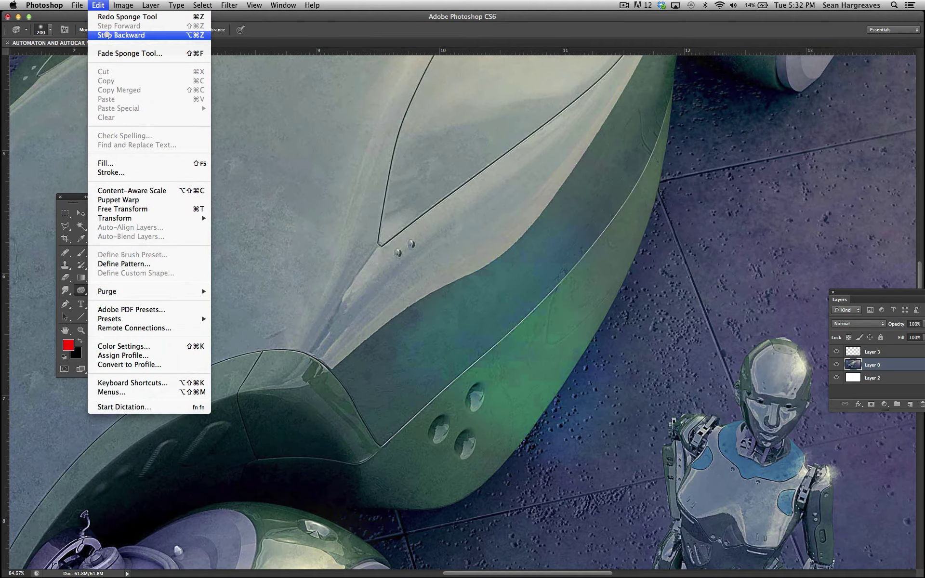
{"action": "left_click", "coordinate": [107, 34]}
Lower the Sponge flow to 50%, saturate the car's green side on Layer 0, and undo the color change
{"action": "left_click", "coordinate": [167, 30]}
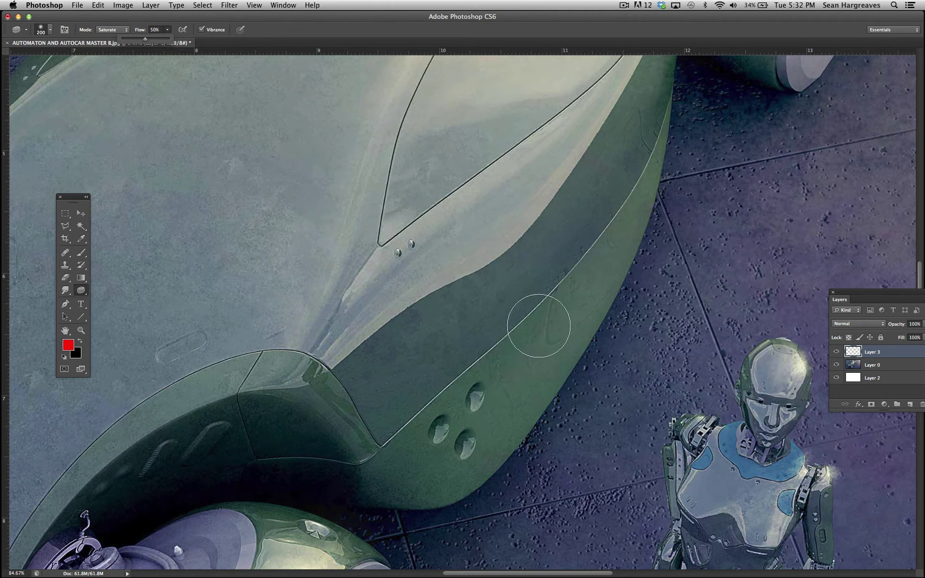
{"action": "left_click", "coordinate": [516, 333]}
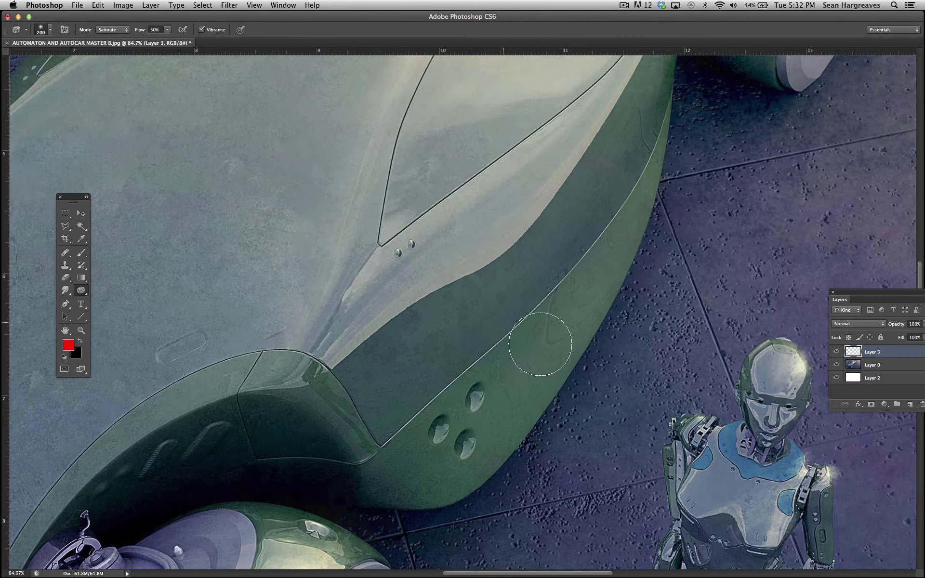
{"action": "left_click", "coordinate": [865, 361]}
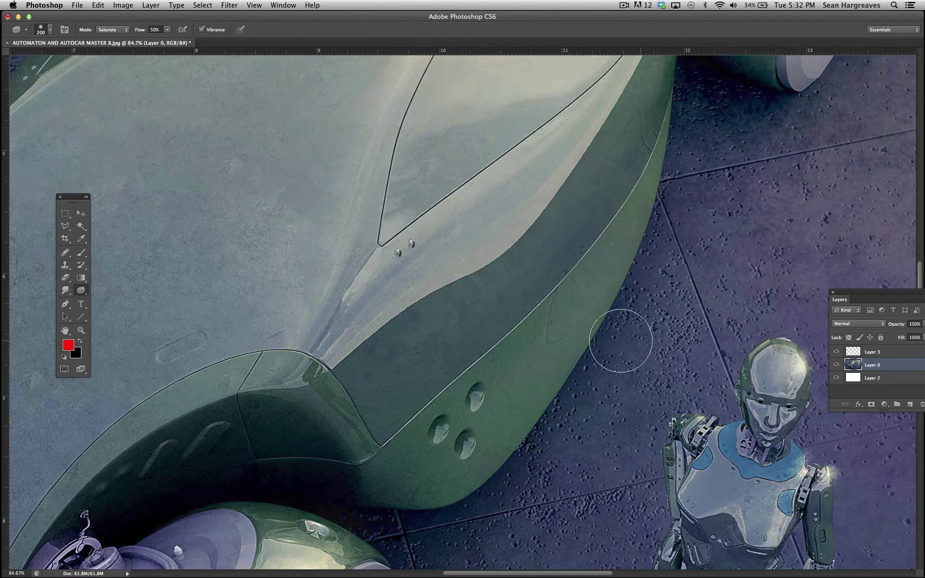
{"action": "mouse_move", "coordinate": [517, 372]}
{"action": "left_mouse_down"}
{"action": "mouse_move", "coordinate": [484, 322]}
{"action": "mouse_move", "coordinate": [527, 304]}
{"action": "mouse_move", "coordinate": [491, 355]}
{"action": "mouse_move", "coordinate": [512, 261]}
{"action": "mouse_move", "coordinate": [441, 362]}
{"action": "mouse_move", "coordinate": [537, 261]}
{"action": "mouse_move", "coordinate": [458, 389]}
{"action": "mouse_move", "coordinate": [563, 310]}
{"action": "mouse_move", "coordinate": [534, 362]}
{"action": "mouse_move", "coordinate": [475, 330]}
{"action": "mouse_move", "coordinate": [540, 222]}
{"action": "mouse_move", "coordinate": [406, 379]}
{"action": "mouse_move", "coordinate": [546, 342]}
{"action": "mouse_move", "coordinate": [552, 289]}
{"action": "mouse_move", "coordinate": [435, 347]}
{"action": "mouse_move", "coordinate": [544, 243]}
{"action": "mouse_move", "coordinate": [424, 385]}
{"action": "mouse_move", "coordinate": [531, 348]}
{"action": "left_mouse_up"}
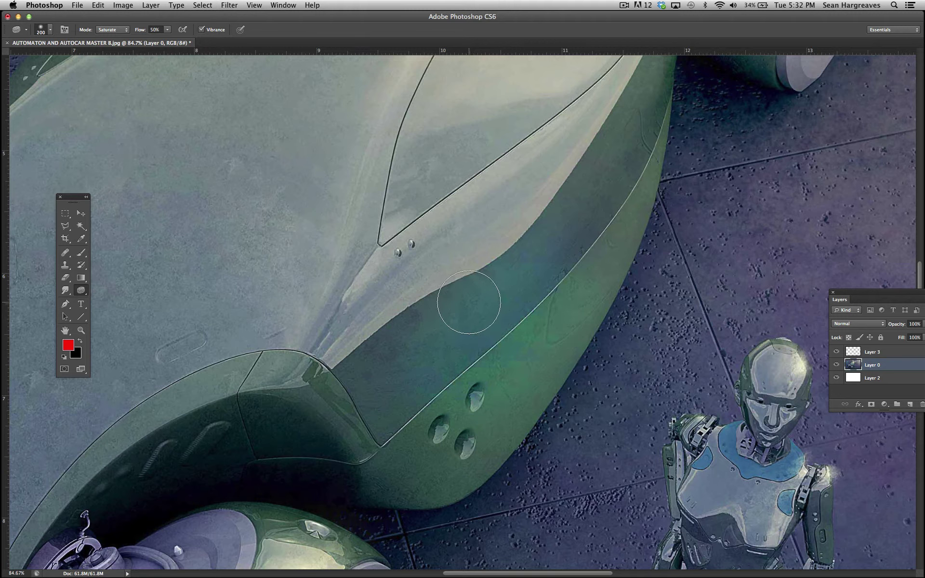
{"action": "key", "text": "ctrl+z"}
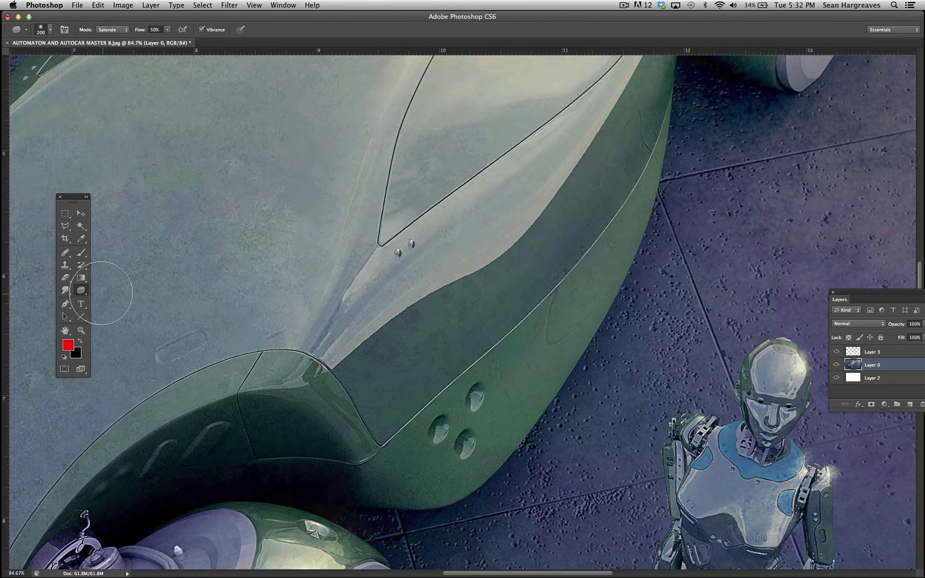
Draw a rounded closed path across the car's hood and window with the Pen tool and convert it into a selection
{"action": "left_click", "coordinate": [81, 290]}
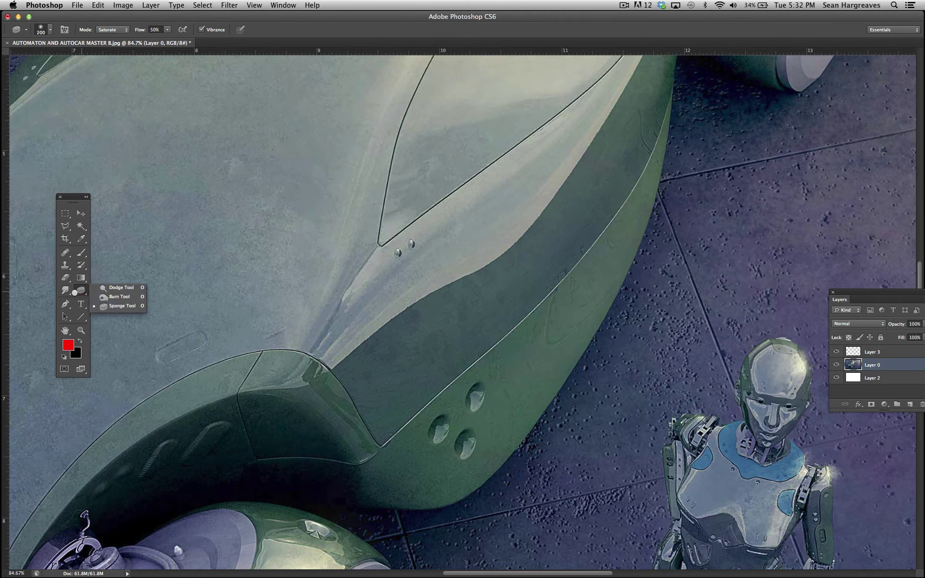
{"action": "left_click", "coordinate": [66, 304]}
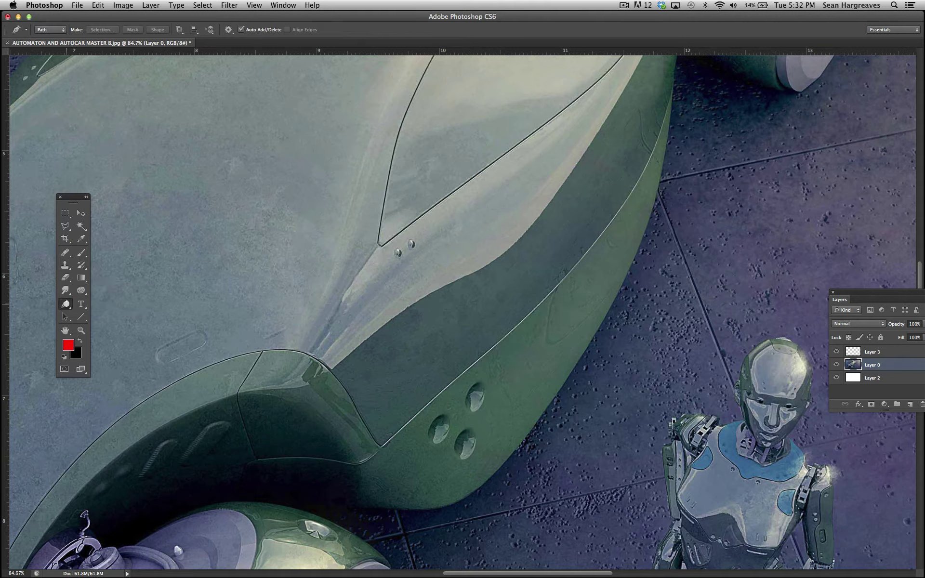
{"action": "left_click", "coordinate": [65, 304]}
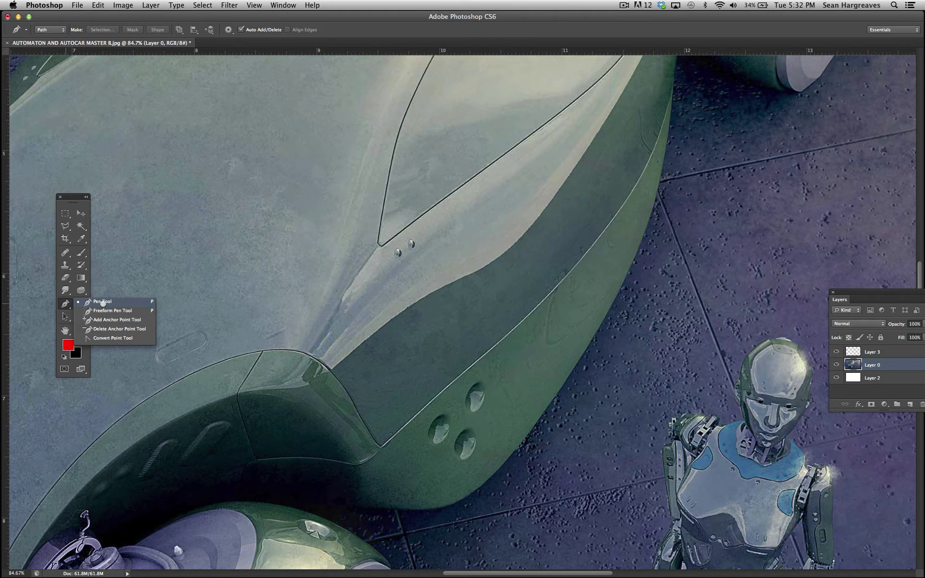
{"action": "left_click", "coordinate": [102, 302]}
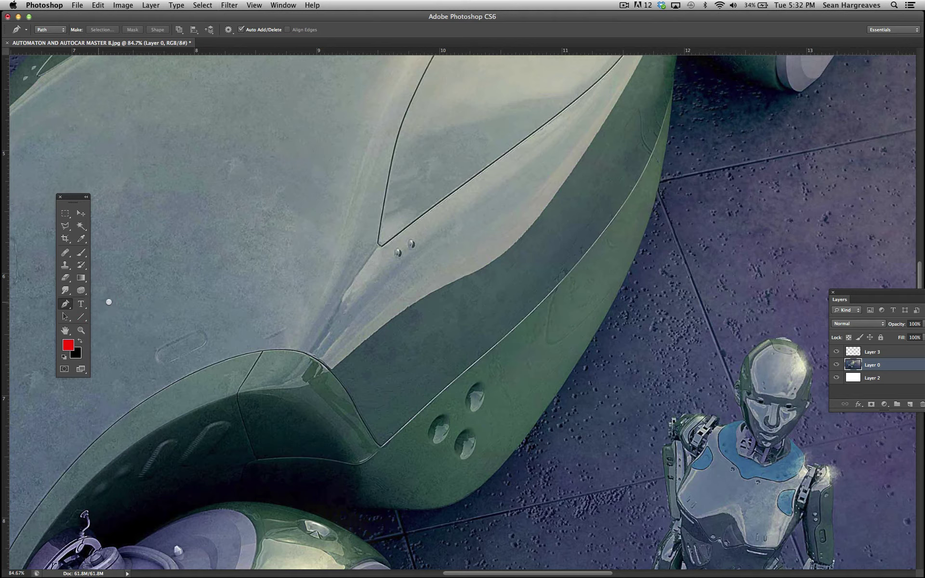
{"action": "left_click", "coordinate": [293, 176]}
{"action": "left_click_drag", "start_coordinate": [553, 213], "coordinate": [514, 303]}
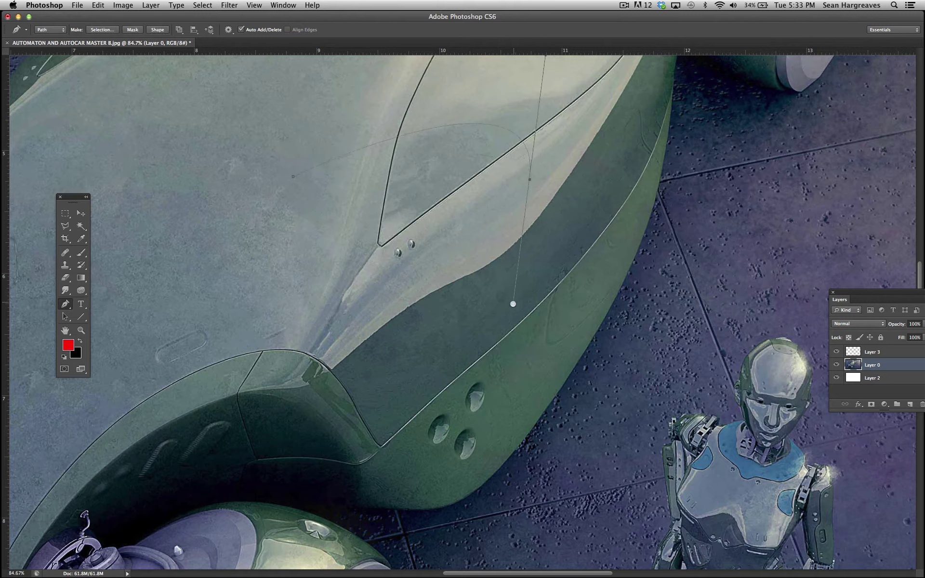
{"action": "left_click_drag", "start_coordinate": [446, 337], "coordinate": [300, 291]}
{"action": "left_click_drag", "start_coordinate": [236, 219], "coordinate": [247, 162]}
{"action": "left_click", "coordinate": [100, 30]}
{"action": "left_click", "coordinate": [509, 241]}
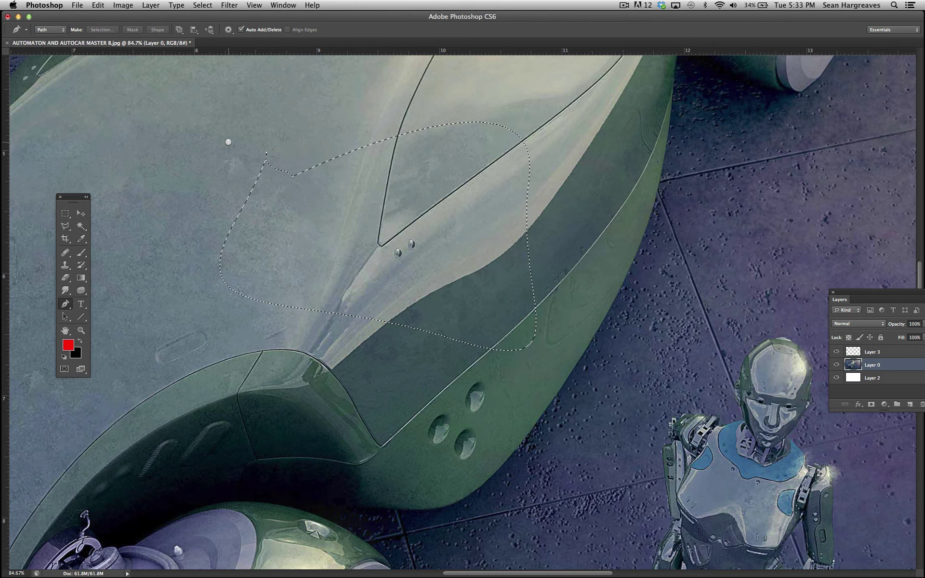
Undo the selection made from the pen path and delete the path from the car body
{"action": "key", "text": "super+z"}
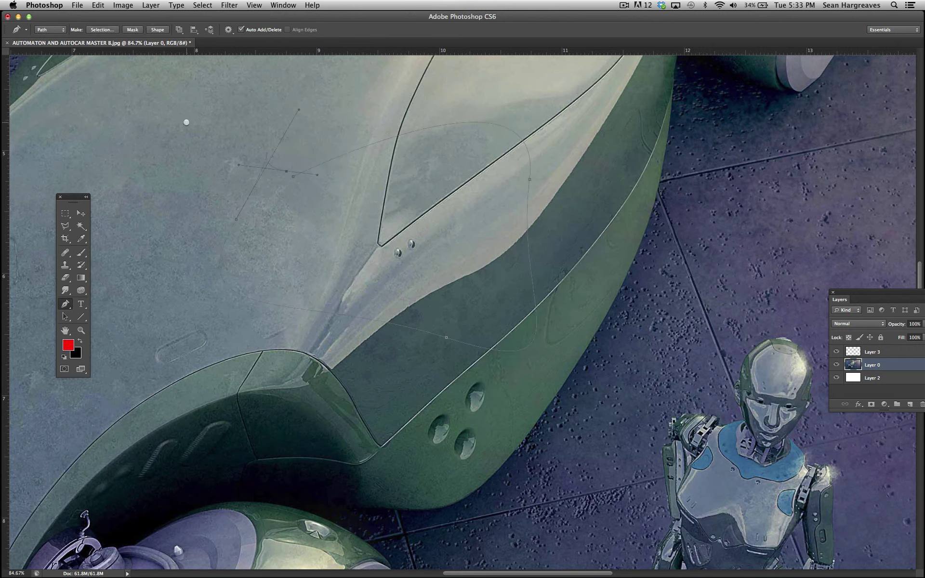
{"action": "left_click", "coordinate": [98, 5]}
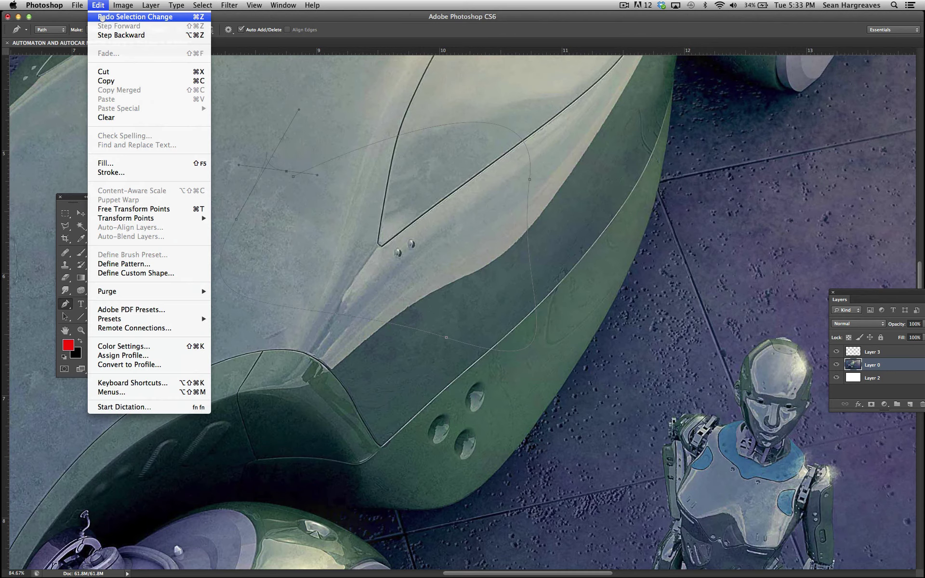
{"action": "left_click", "coordinate": [107, 35]}
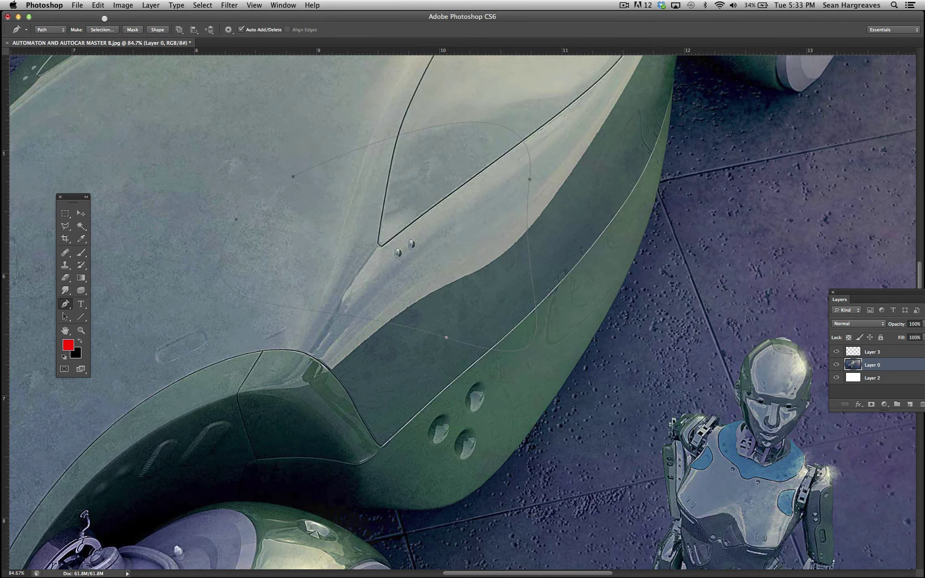
{"action": "key", "text": "Delete"}
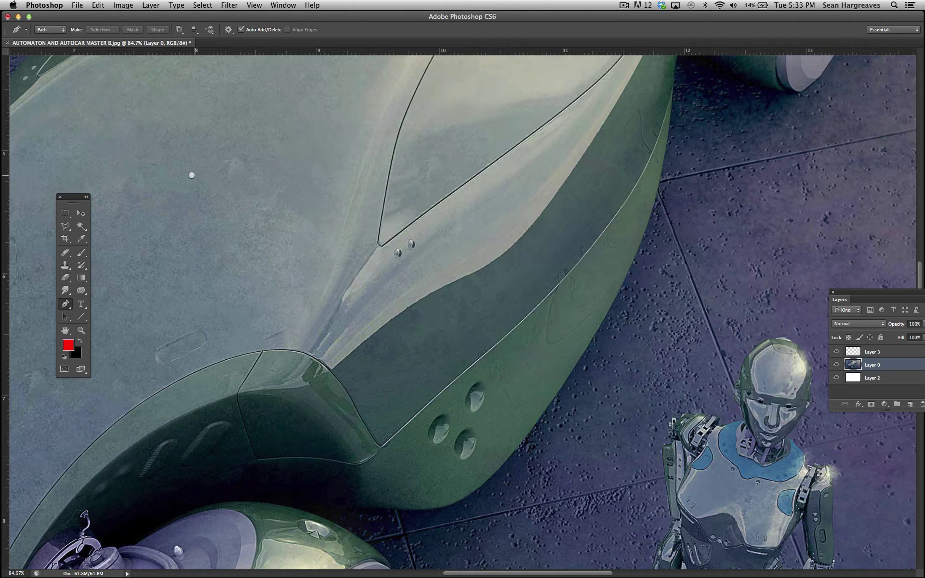
Draw an irregular curved Pen path over the car's hood and window, and convert it into a new anti-aliased selection with 0 px feather
{"action": "left_click_drag", "start_coordinate": [312, 124], "coordinate": [312, 124]}
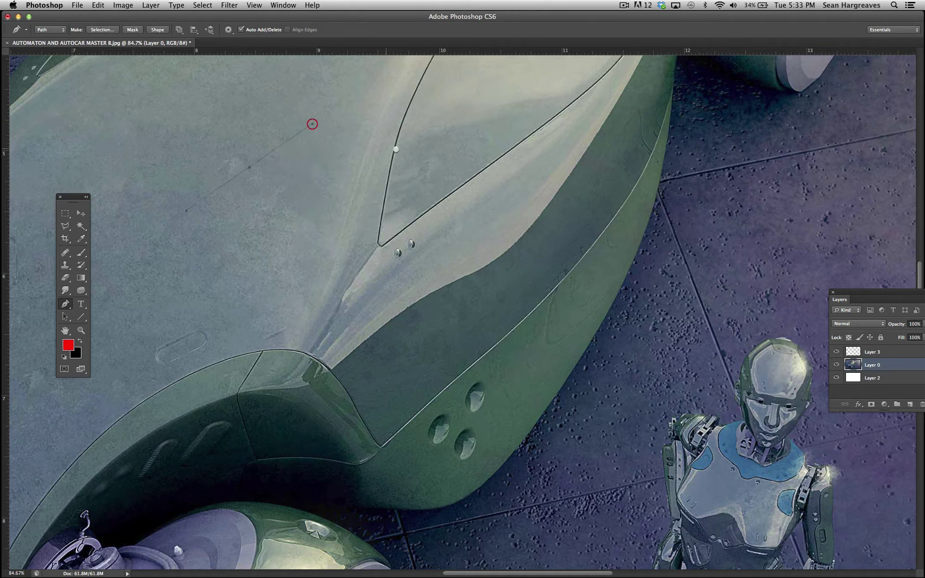
{"action": "left_click_drag", "start_coordinate": [427, 153], "coordinate": [435, 153]}
{"action": "left_click_drag", "start_coordinate": [490, 205], "coordinate": [469, 247]}
{"action": "left_click_drag", "start_coordinate": [309, 330], "coordinate": [308, 329]}
{"action": "left_click_drag", "start_coordinate": [341, 269], "coordinate": [245, 315]}
{"action": "left_click_drag", "start_coordinate": [169, 306], "coordinate": [150, 262]}
{"action": "left_click_drag", "start_coordinate": [183, 199], "coordinate": [183, 200]}
{"action": "left_click_drag", "start_coordinate": [189, 151], "coordinate": [282, 136]}
{"action": "left_click", "coordinate": [105, 28]}
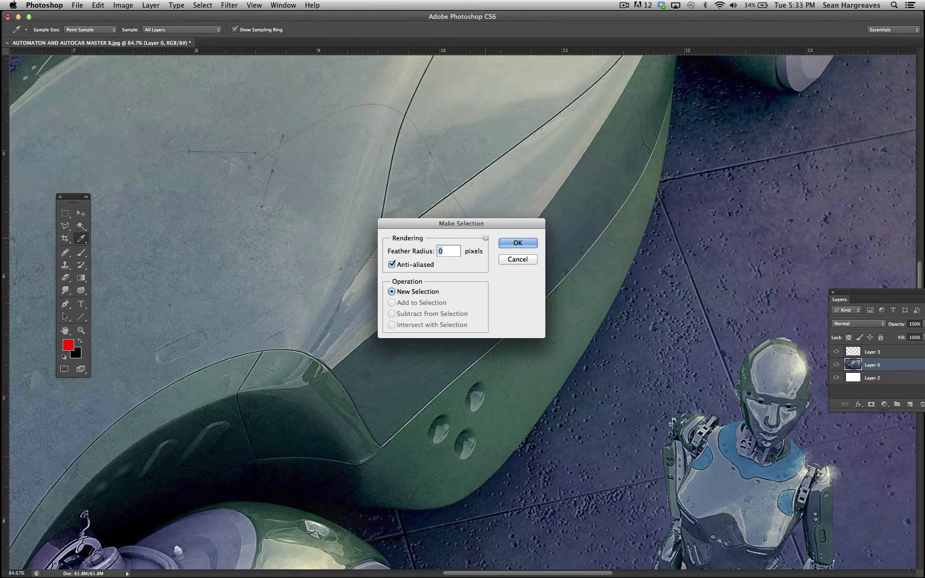
{"action": "left_click", "coordinate": [514, 243]}
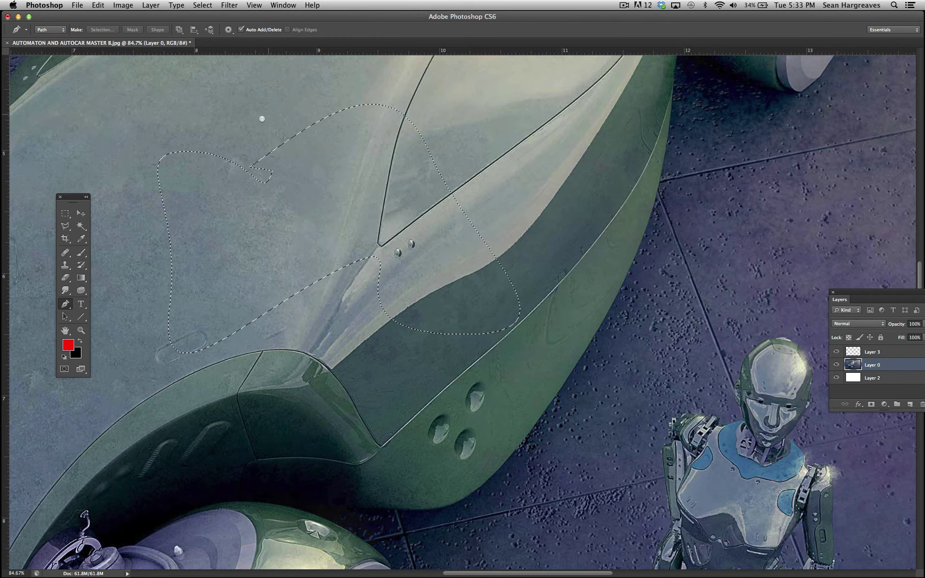
Stroke the curved selection on Layer 0 with a 6 px red line, centered, Normal mode, 100% opacity, and deselect it
{"action": "left_click", "coordinate": [98, 4]}
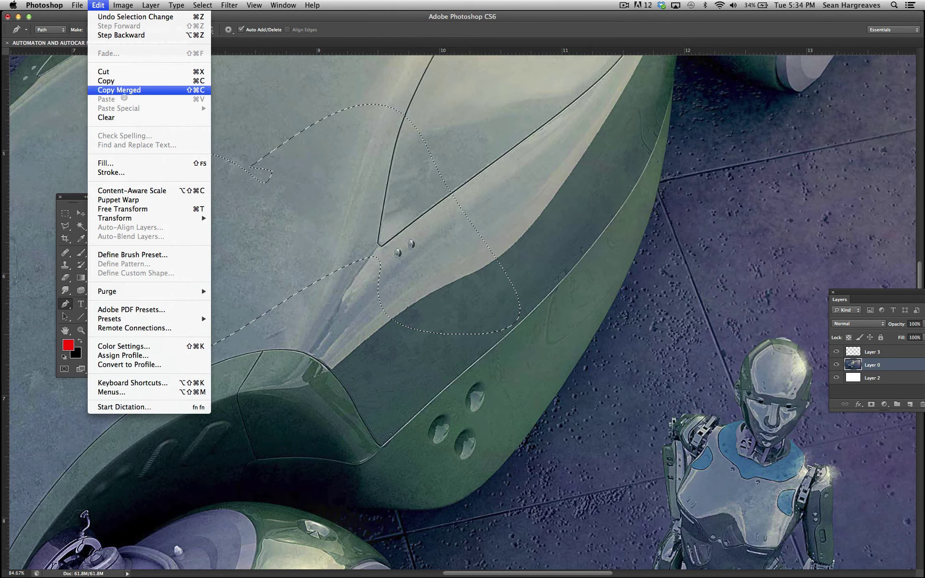
{"action": "left_click", "coordinate": [100, 4]}
{"action": "left_click", "coordinate": [100, 3]}
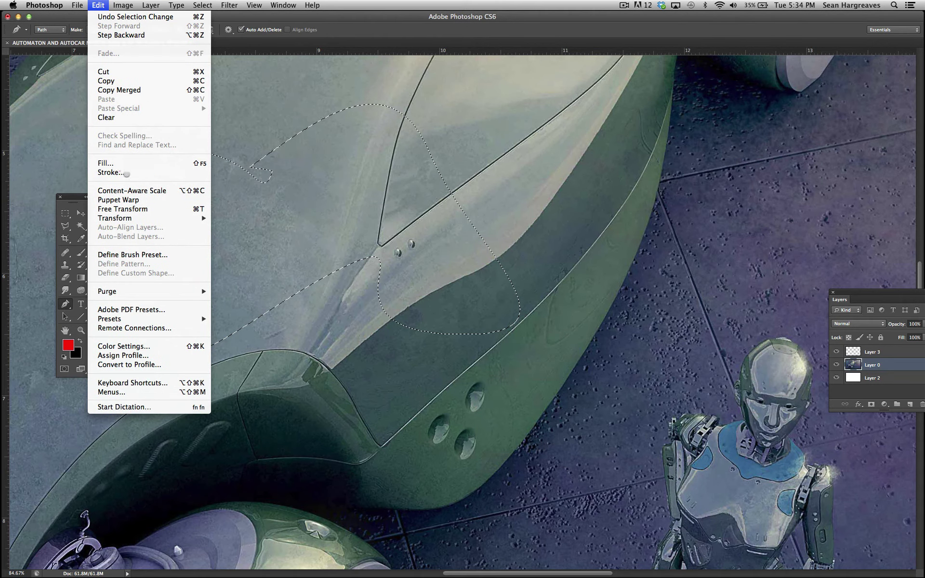
{"action": "left_click", "coordinate": [112, 172]}
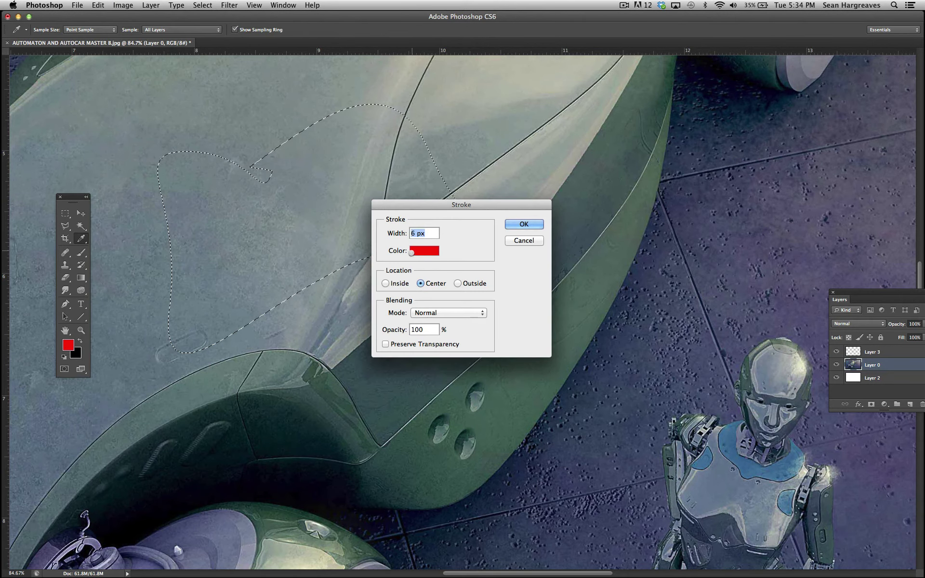
{"action": "left_click", "coordinate": [513, 222]}
{"action": "key", "text": "p"}
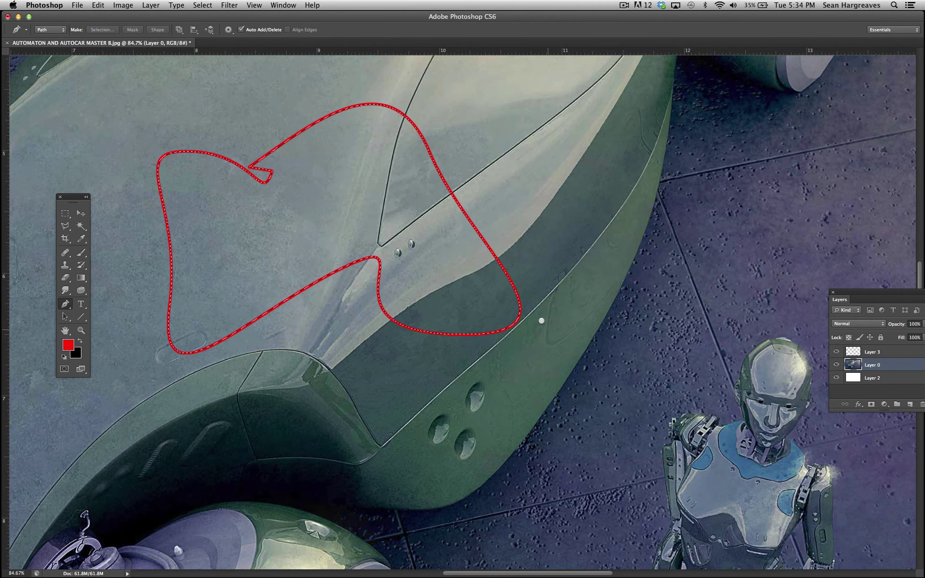
{"action": "left_click", "coordinate": [202, 5]}
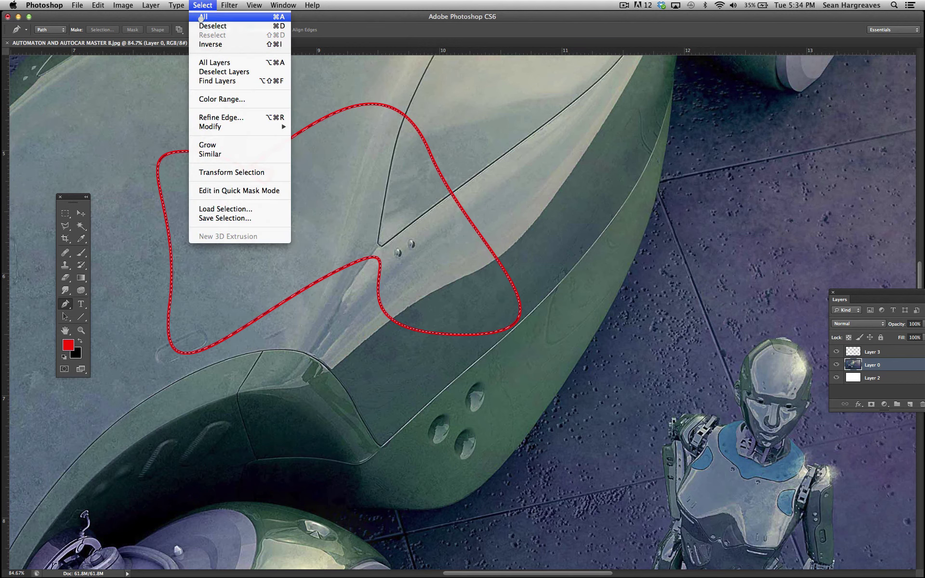
{"action": "left_click", "coordinate": [208, 24]}
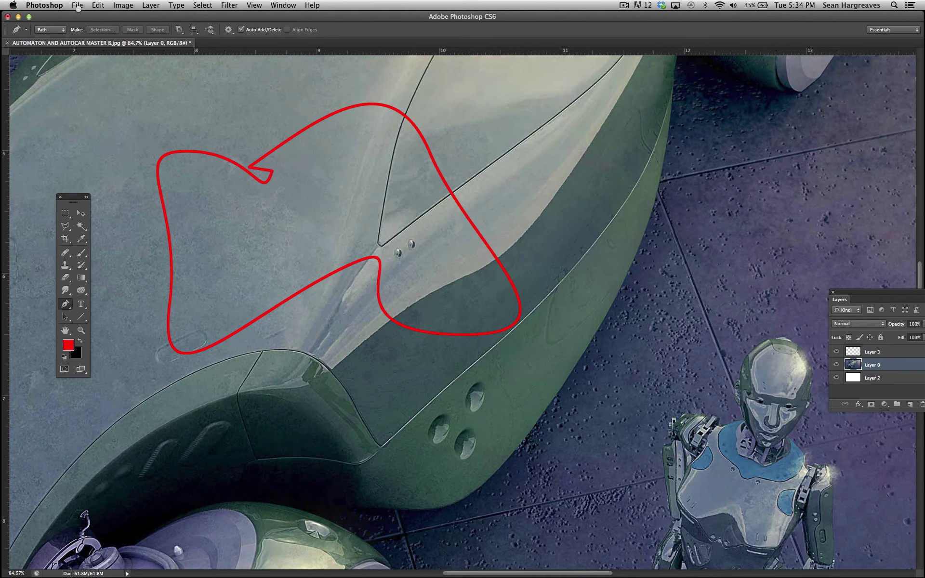
Step back through the history to remove the red stroke from the car, and deselect the restored selection
{"action": "left_click", "coordinate": [99, 5]}
{"action": "left_click", "coordinate": [104, 35]}
{"action": "left_click", "coordinate": [98, 6]}
{"action": "left_click", "coordinate": [102, 34]}
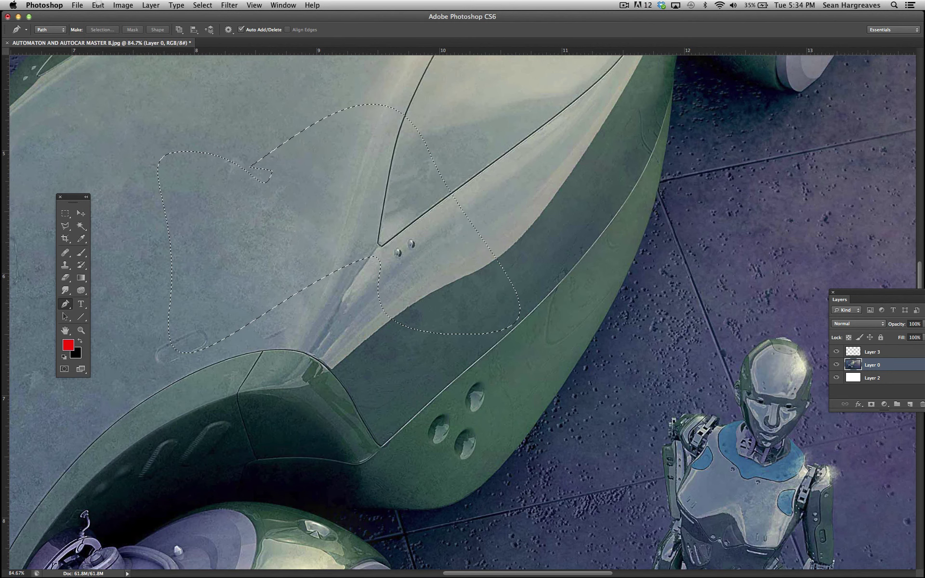
{"action": "left_click", "coordinate": [203, 6]}
{"action": "left_click", "coordinate": [204, 26]}
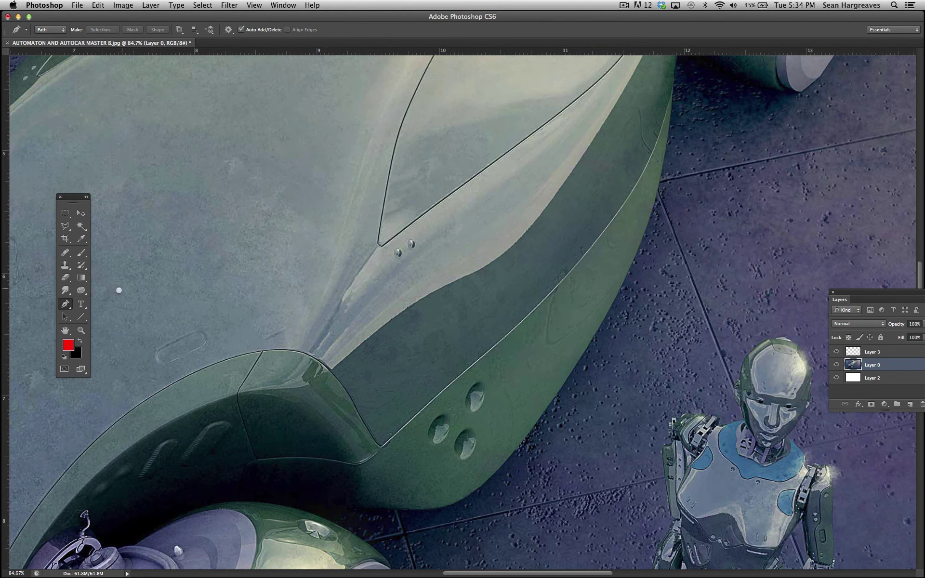
{"action": "left_click", "coordinate": [65, 305]}
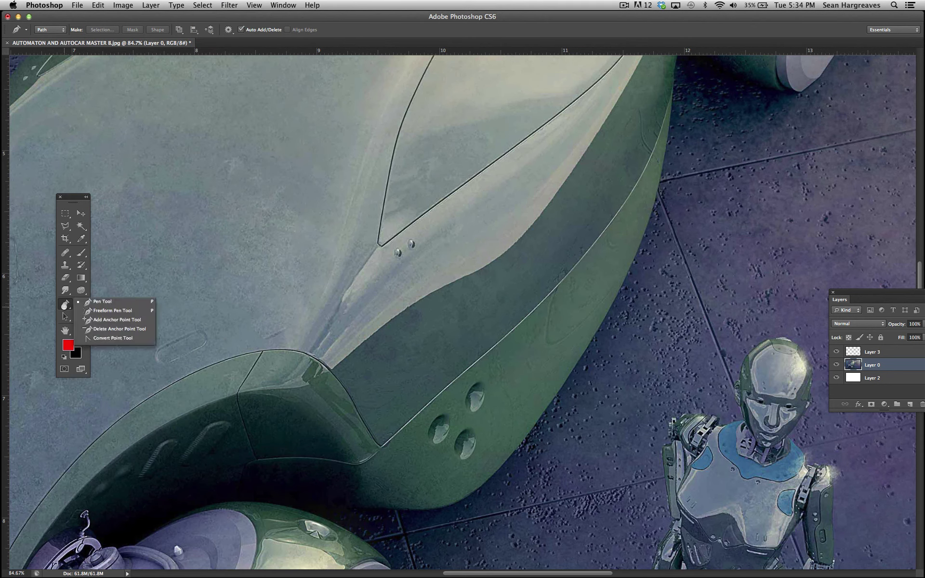
{"action": "left_click", "coordinate": [64, 307]}
{"action": "left_click", "coordinate": [64, 305]}
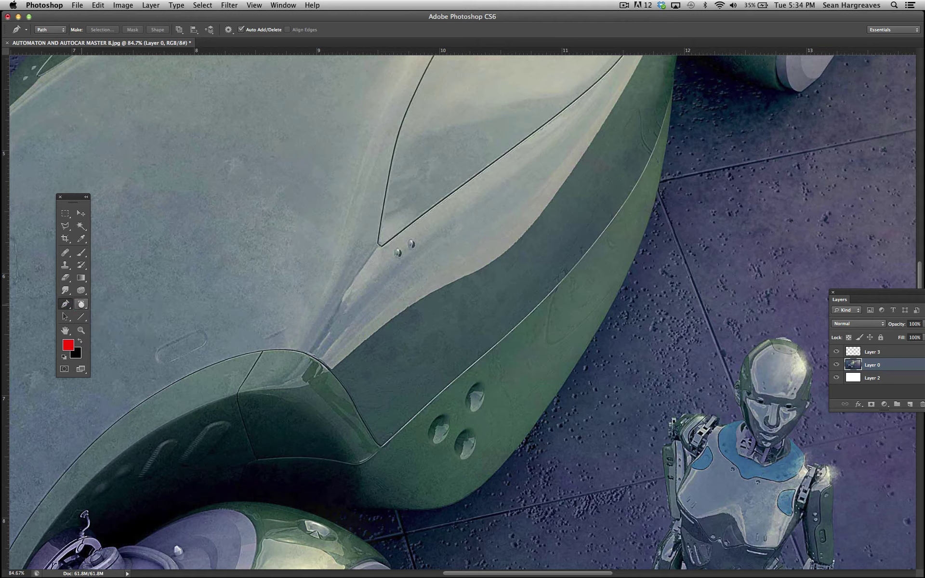
Choose the Horizontal Type tool and set its font size to 24 pt
{"action": "left_click", "coordinate": [81, 304]}
{"action": "left_click", "coordinate": [80, 304]}
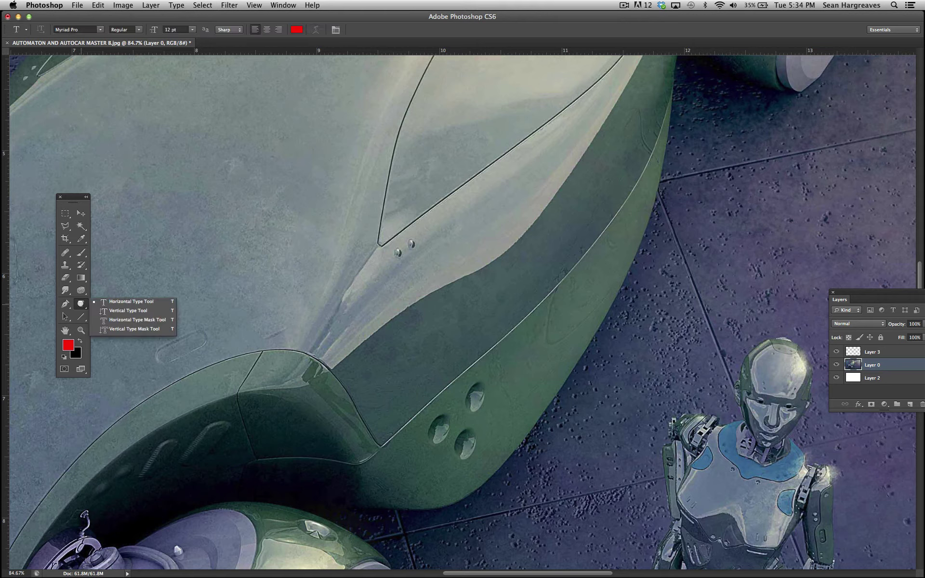
{"action": "left_click", "coordinate": [116, 303]}
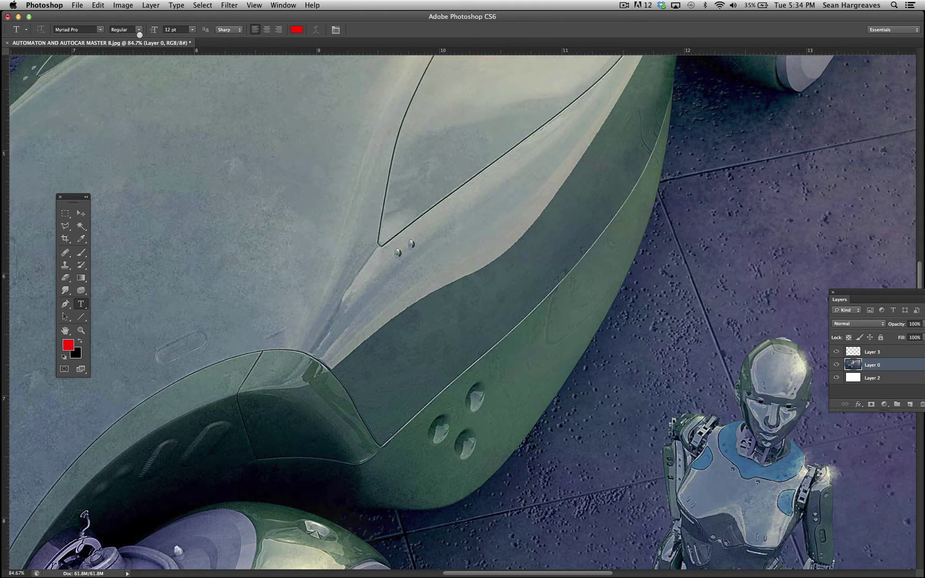
{"action": "left_click", "coordinate": [192, 29]}
{"action": "left_click", "coordinate": [192, 29]}
{"action": "left_click", "coordinate": [192, 29]}
{"action": "left_click", "coordinate": [193, 29]}
{"action": "left_click", "coordinate": [191, 29]}
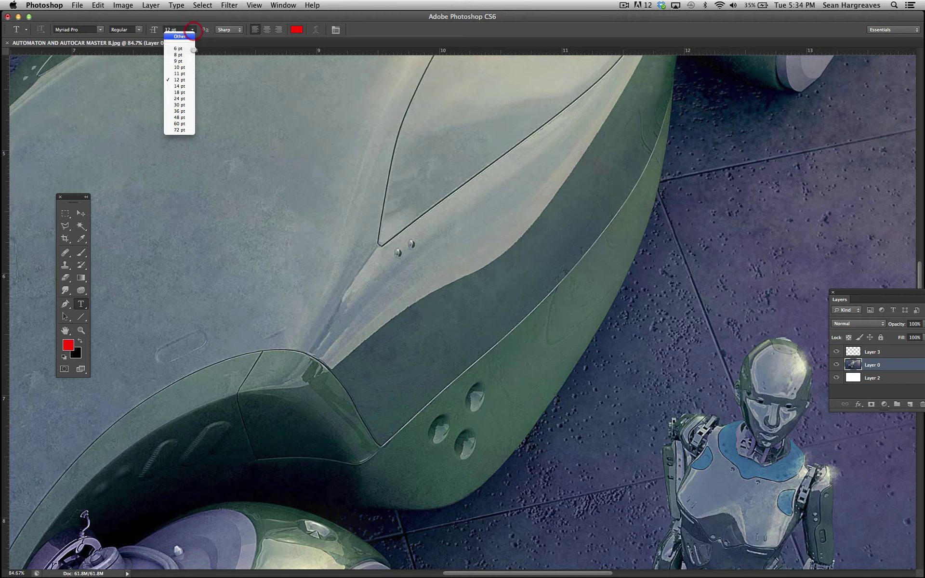
{"action": "left_click", "coordinate": [188, 99]}
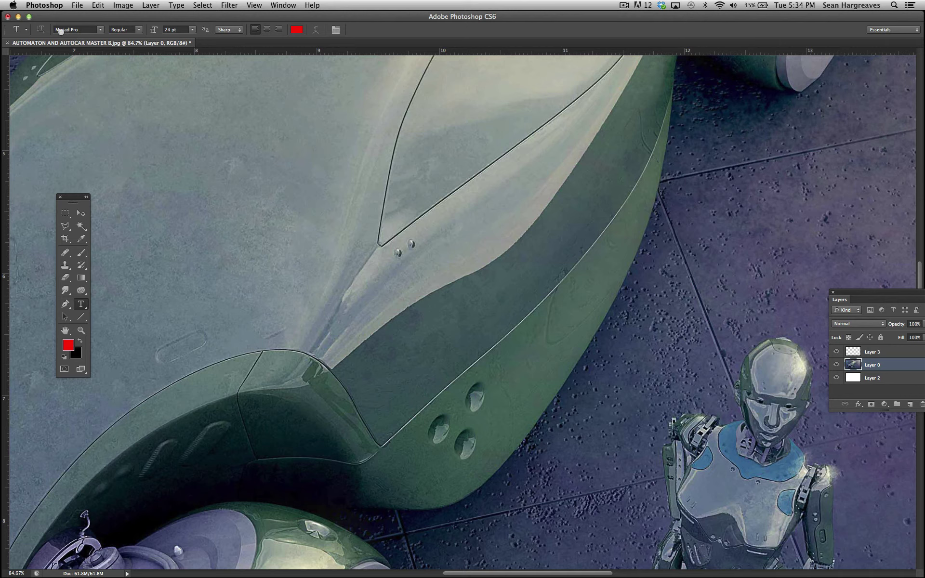
Set the Myriad Pro font style to Italic and the font size to 36 pt
{"action": "left_click", "coordinate": [141, 29]}
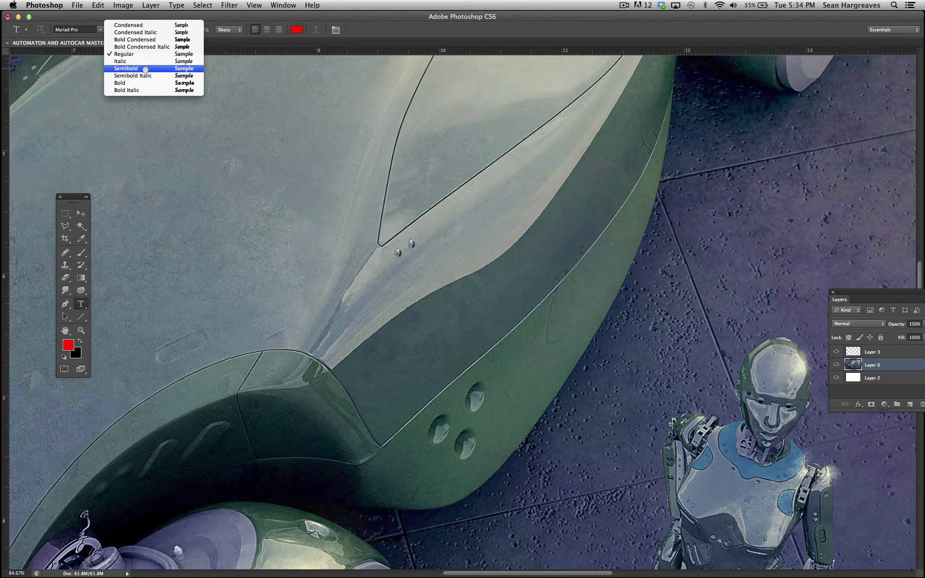
{"action": "left_click", "coordinate": [126, 61]}
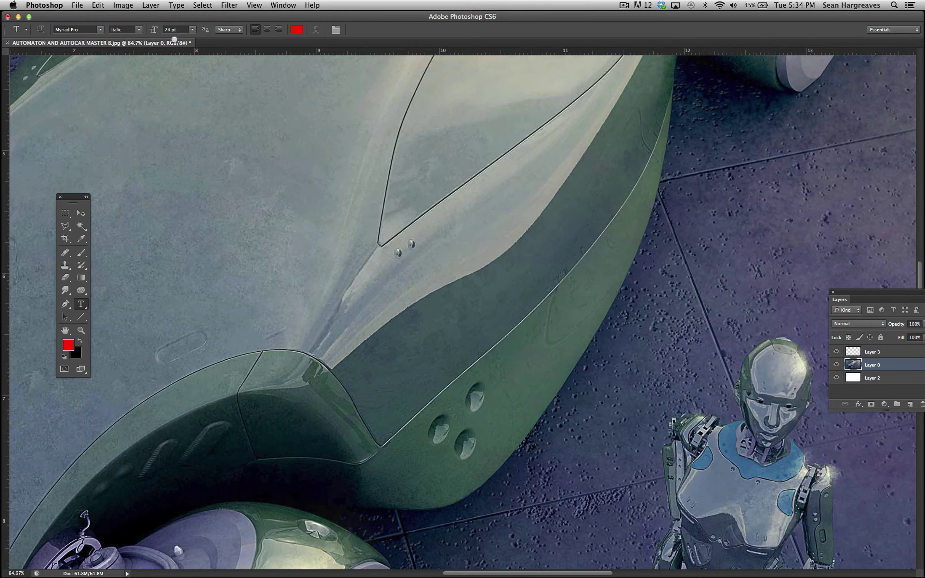
{"action": "left_click", "coordinate": [191, 30]}
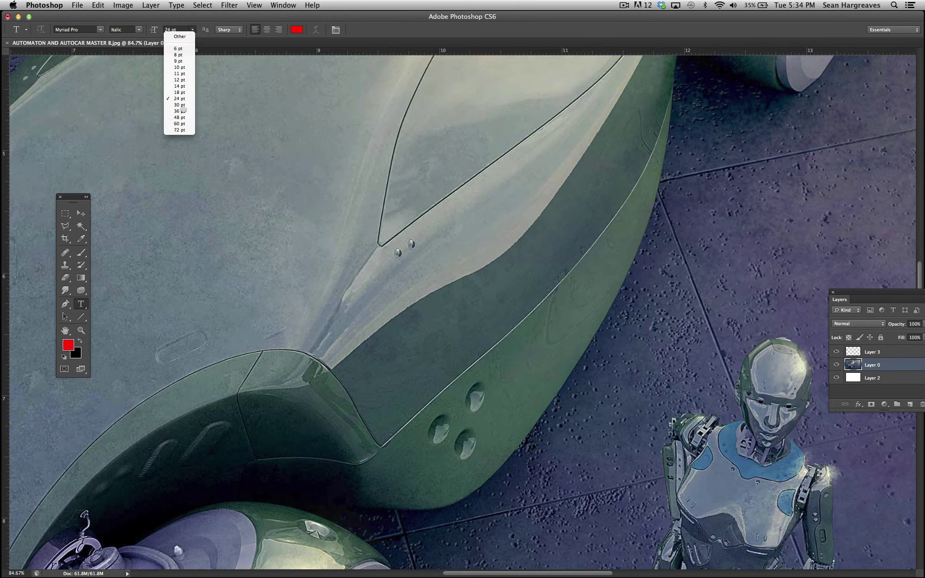
{"action": "left_click", "coordinate": [180, 110]}
Enter the red text "TUTORIAL" across the car's hood and window, and cancel the text entry
{"action": "left_click", "coordinate": [208, 208]}
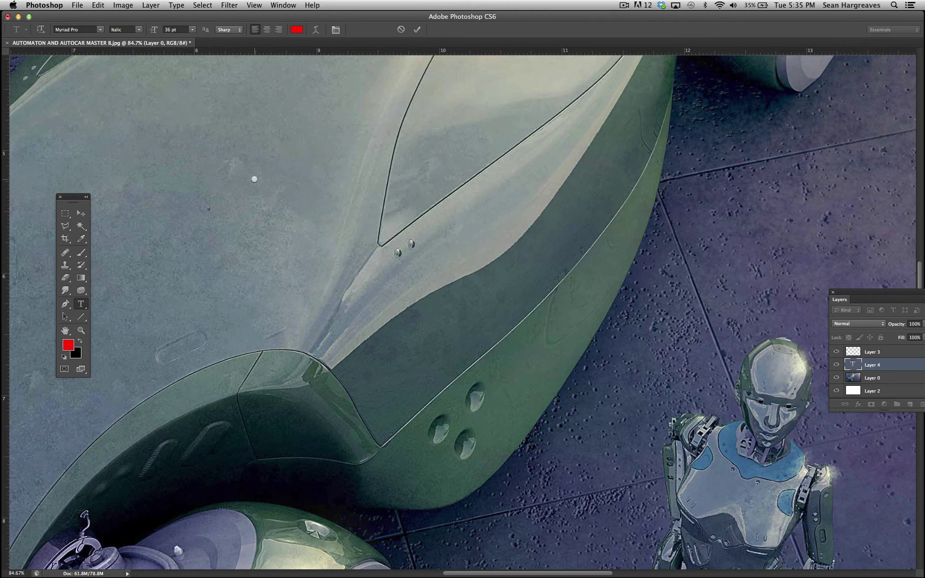
{"action": "type", "text": "TUTORIAL"}
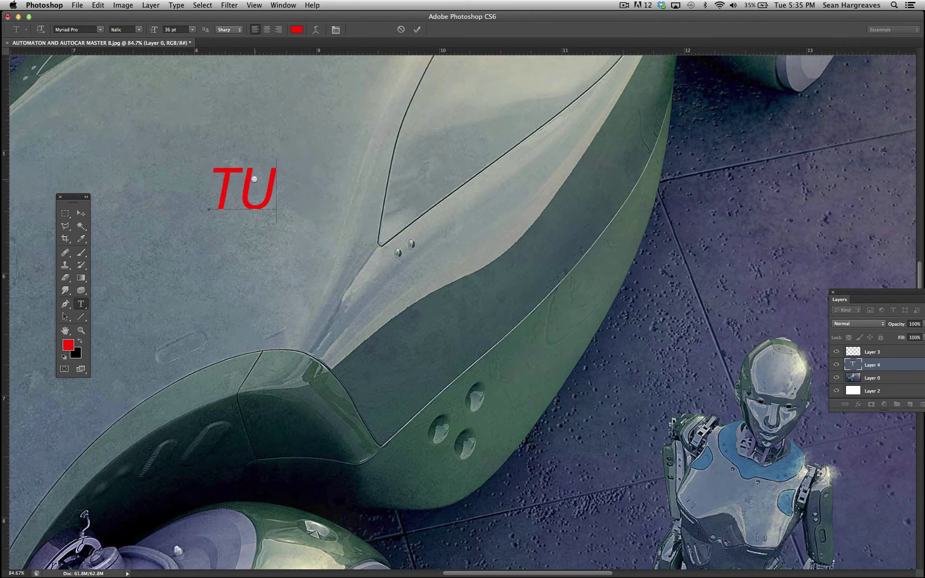
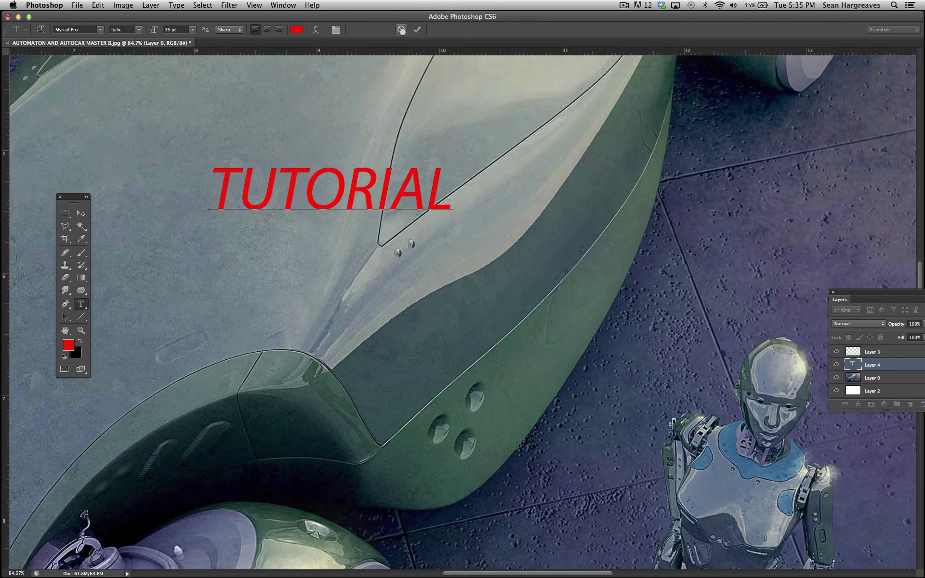
{"action": "left_click", "coordinate": [401, 30]}
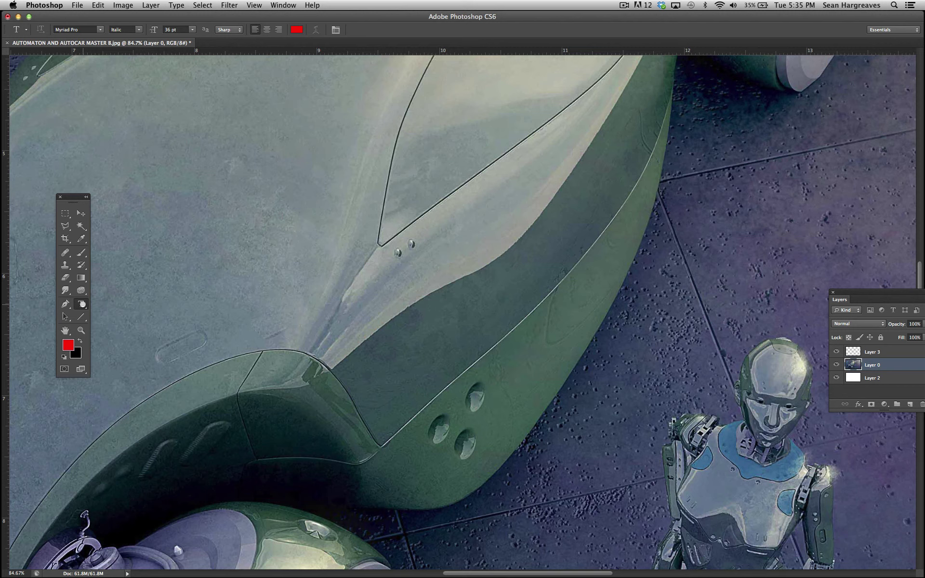
{"action": "left_click", "coordinate": [83, 304]}
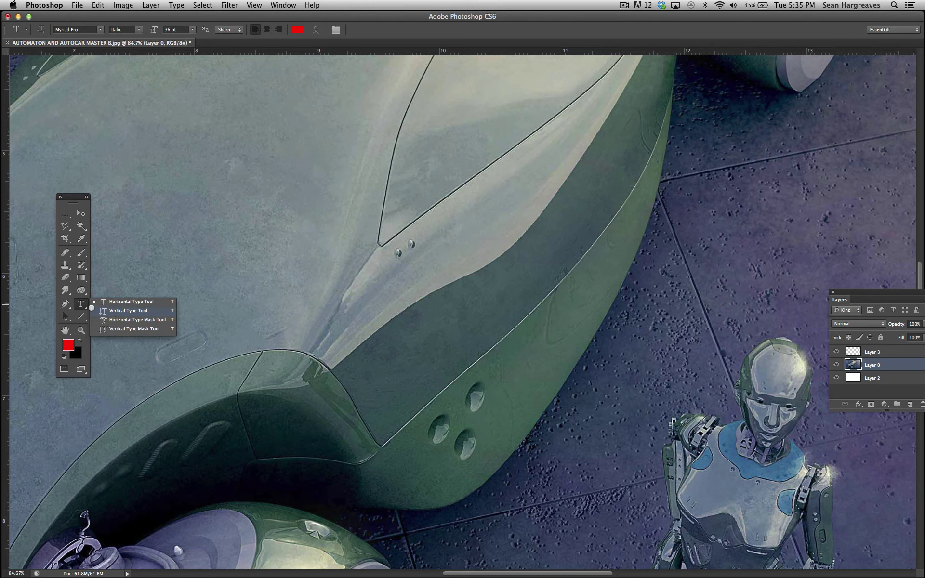
{"action": "left_click", "coordinate": [79, 304]}
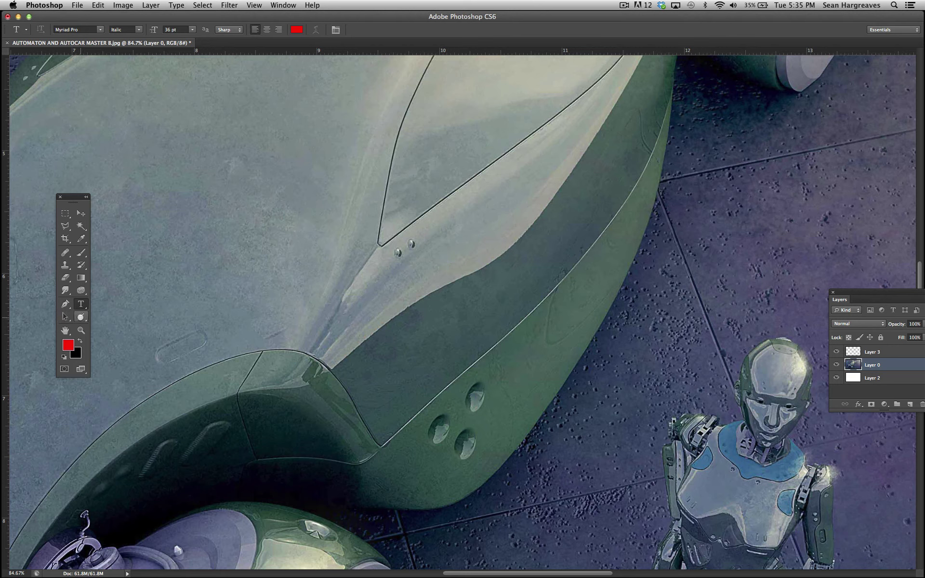
Choose the Line tool, make Layer 3 active, and set the line weight to 10 px
{"action": "left_click", "coordinate": [81, 316]}
{"action": "left_click", "coordinate": [81, 317]}
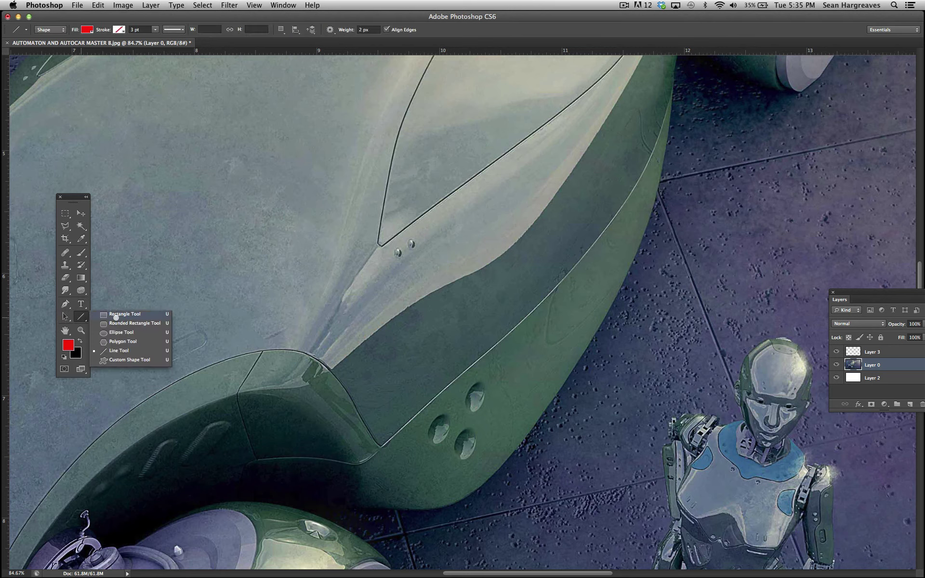
{"action": "left_click", "coordinate": [121, 350]}
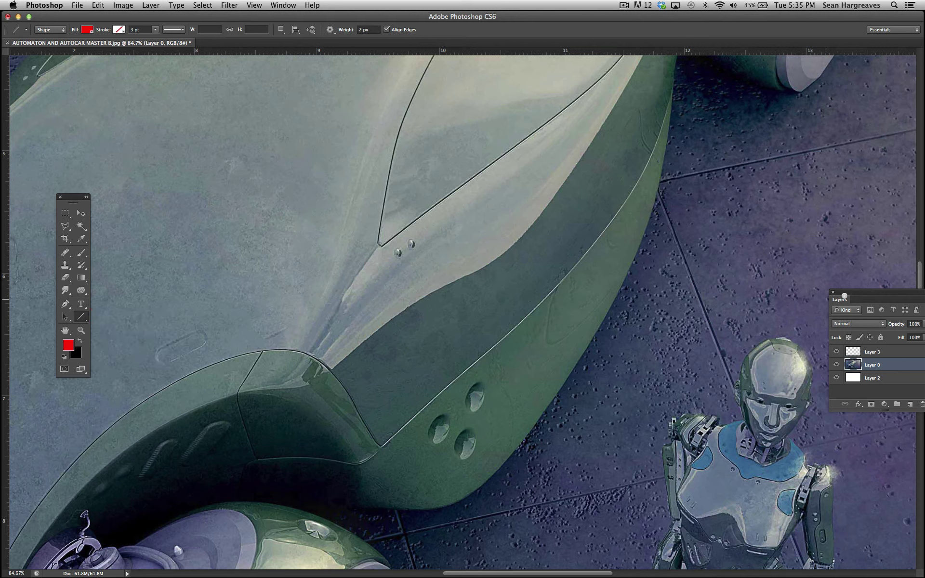
{"action": "left_click", "coordinate": [890, 352]}
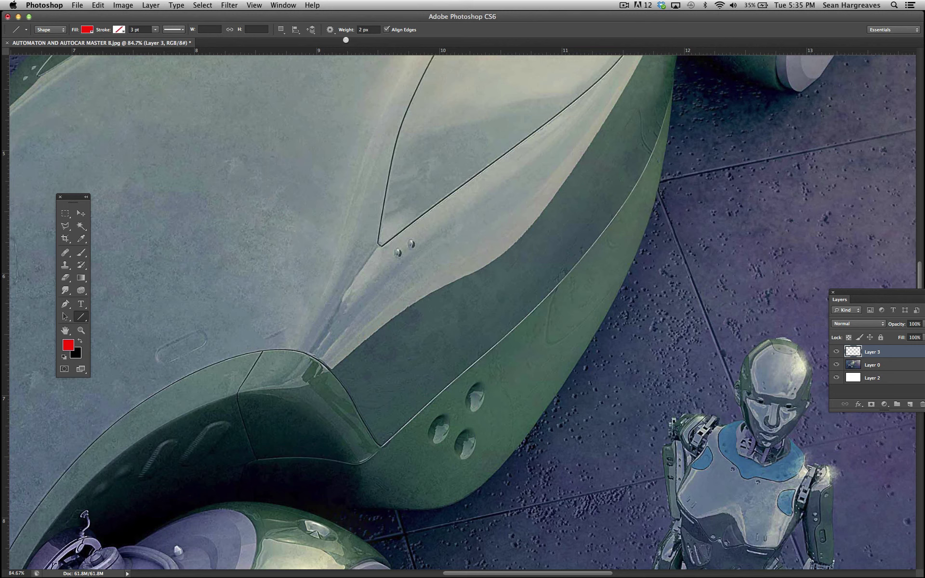
{"action": "left_click", "coordinate": [362, 32]}
{"action": "type", "text": "10"}
{"action": "key", "text": "Return"}
Draw two trial red lines across the hood and window, about 691 × 258 px and 791 × 68 px, undoing each one
{"action": "left_click_drag", "start_coordinate": [441, 240], "coordinate": [156, 137]}
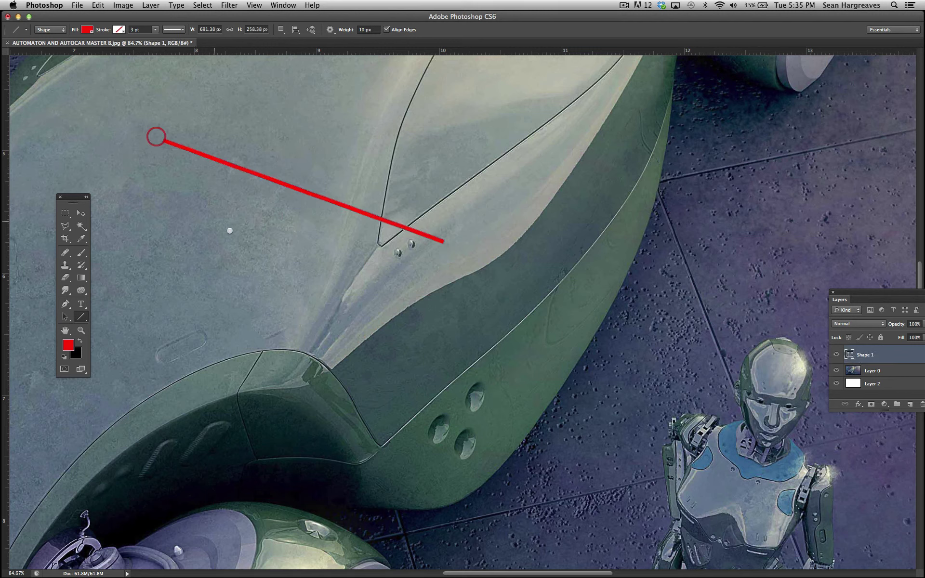
{"action": "key", "text": "super+z"}
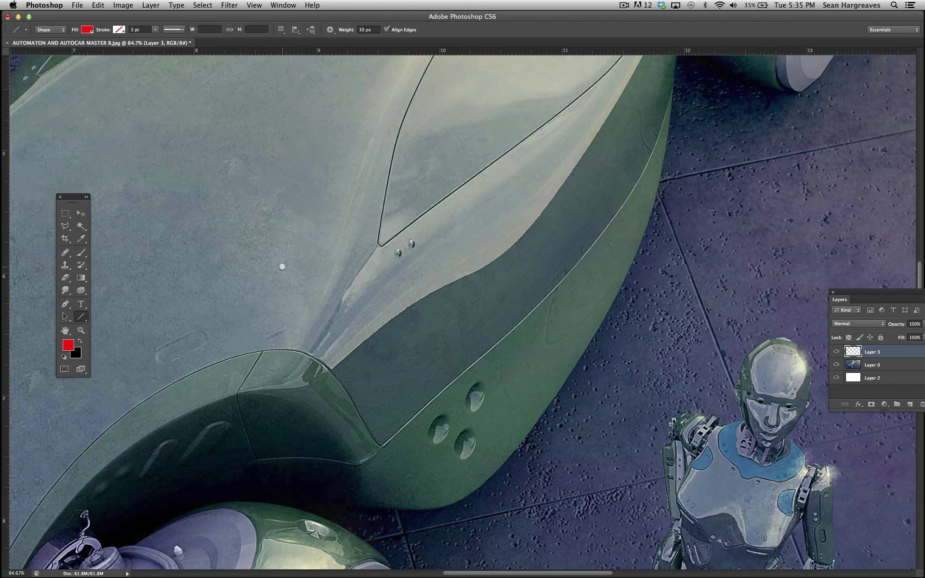
{"action": "left_click_drag", "start_coordinate": [479, 143], "coordinate": [159, 168]}
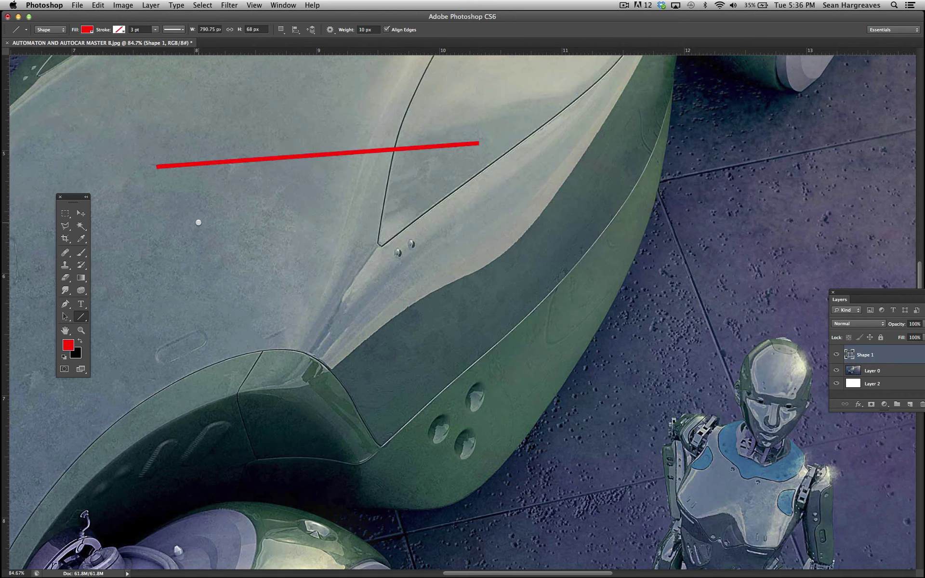
{"action": "left_click", "coordinate": [98, 5]}
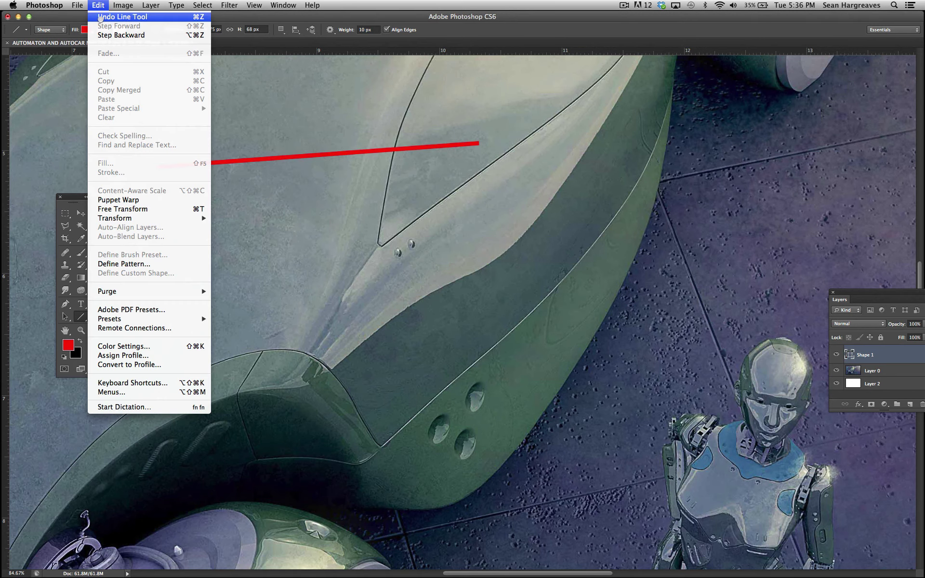
{"action": "left_click", "coordinate": [103, 14]}
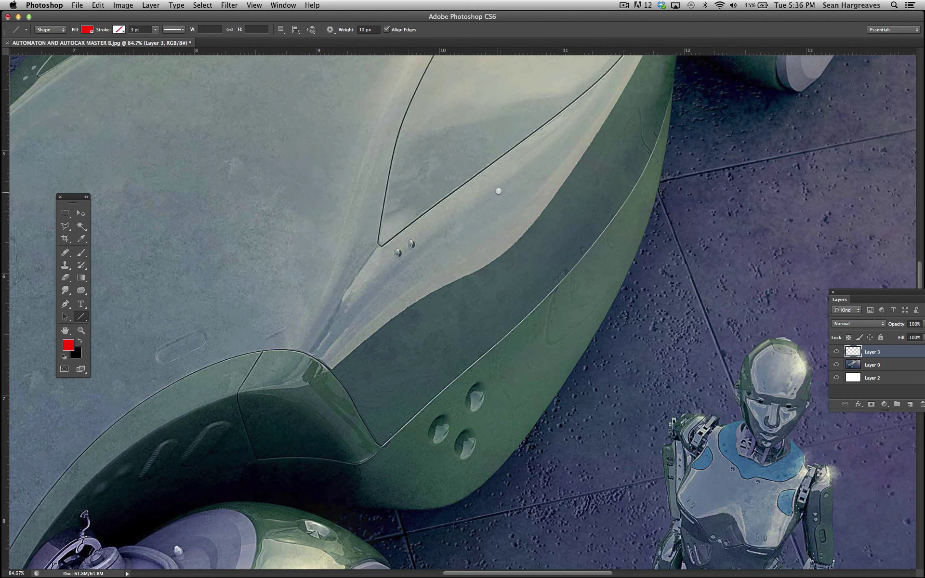
Draw a trial red line about 842 × 73 px across the hood and window, rotate it by -24.47°, and undo it
{"action": "left_click_drag", "start_coordinate": [522, 198], "coordinate": [180, 172]}
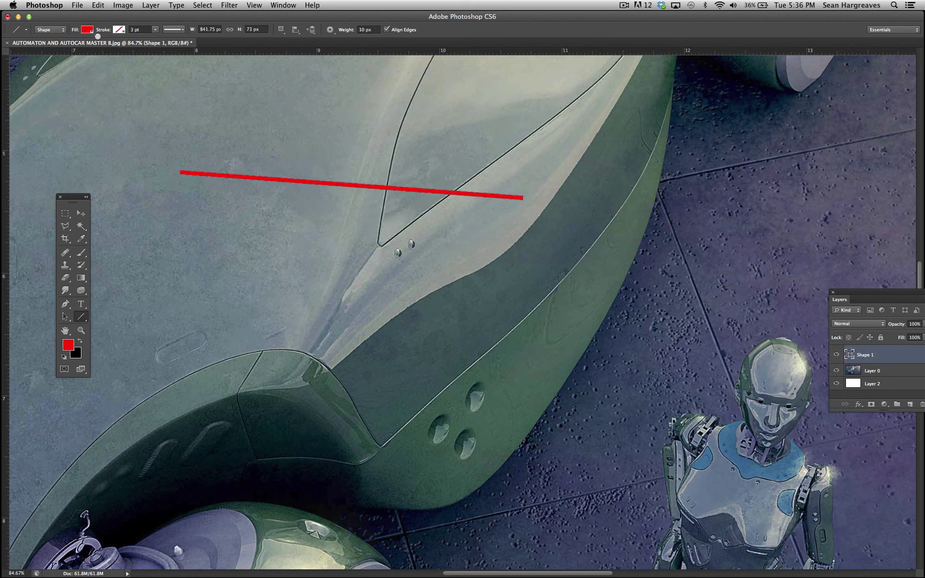
{"action": "left_click", "coordinate": [98, 5]}
{"action": "mouse_move", "coordinate": [127, 218]}
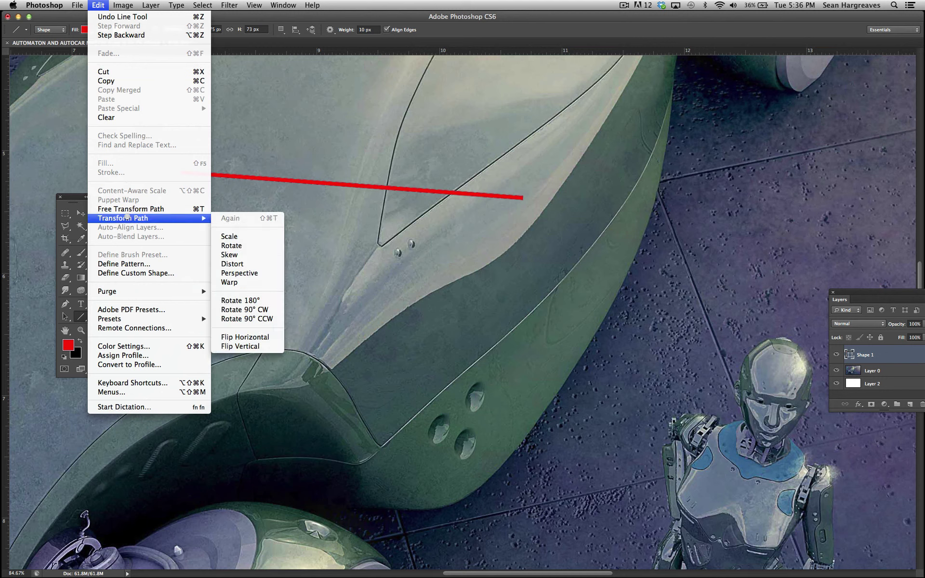
{"action": "left_click", "coordinate": [236, 244]}
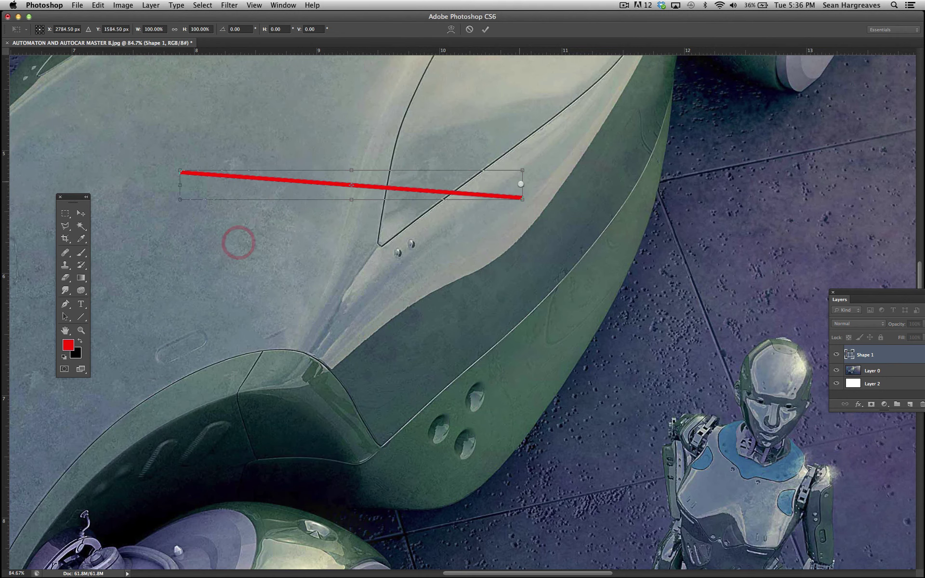
{"action": "left_click_drag", "start_coordinate": [523, 186], "coordinate": [490, 129]}
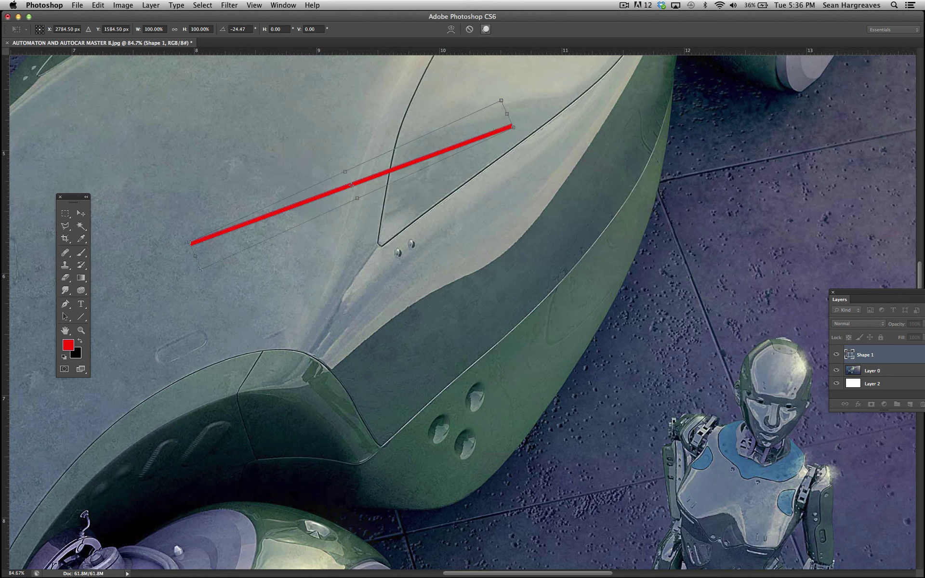
{"action": "left_click", "coordinate": [485, 29]}
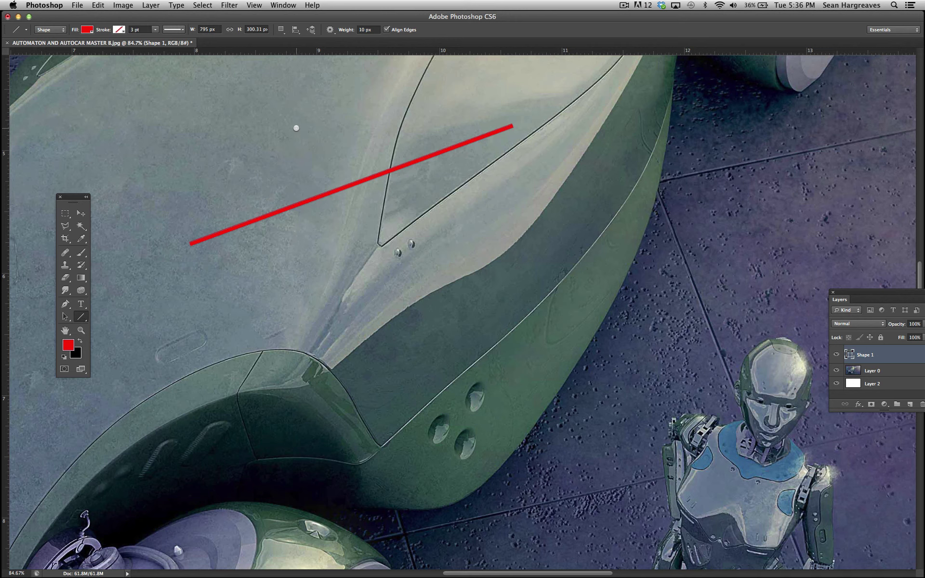
{"action": "key", "text": "super+z"}
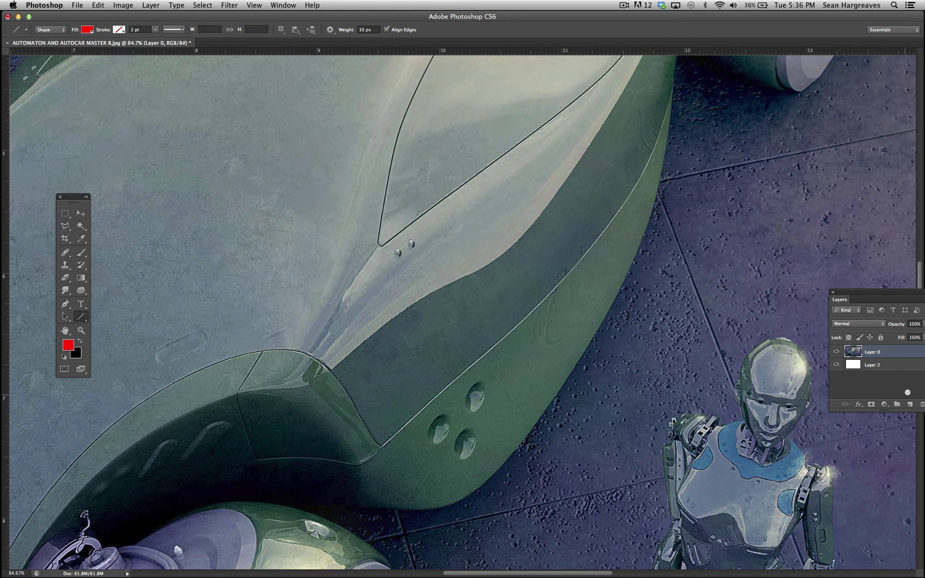
Bring the Layers panel fully into view, add a new empty layer above Layer 0, and delete it
{"action": "left_click_drag", "start_coordinate": [864, 291], "coordinate": [839, 268]}
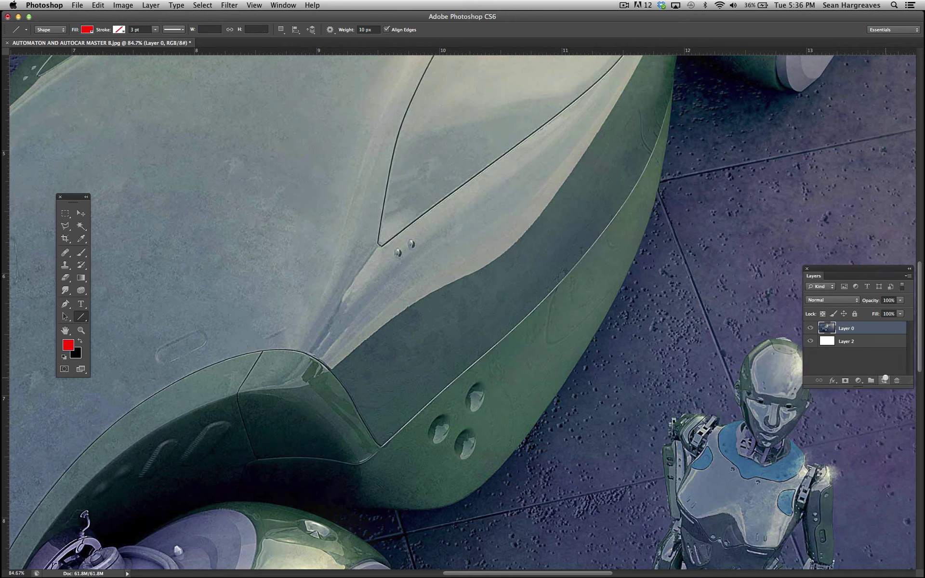
{"action": "left_click", "coordinate": [883, 381]}
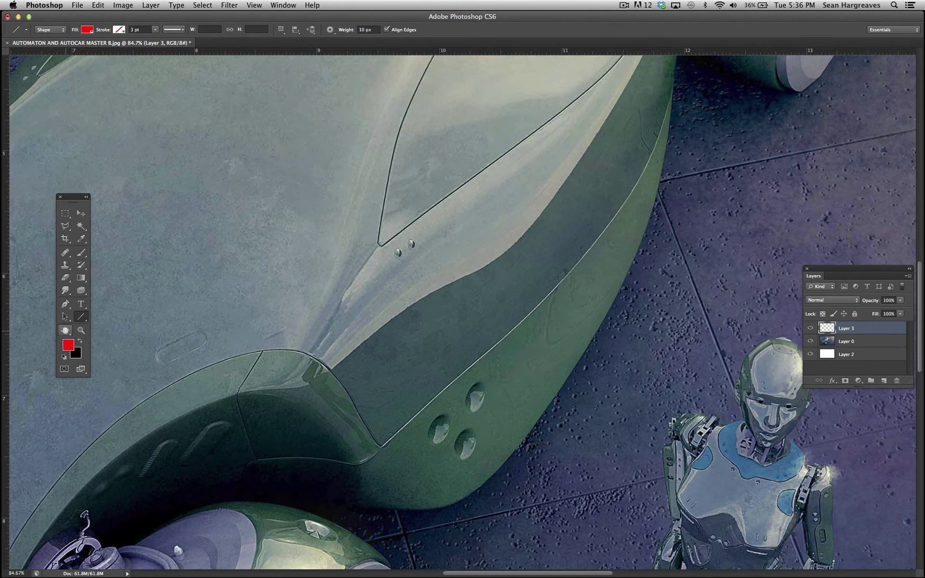
{"action": "left_click", "coordinate": [65, 330]}
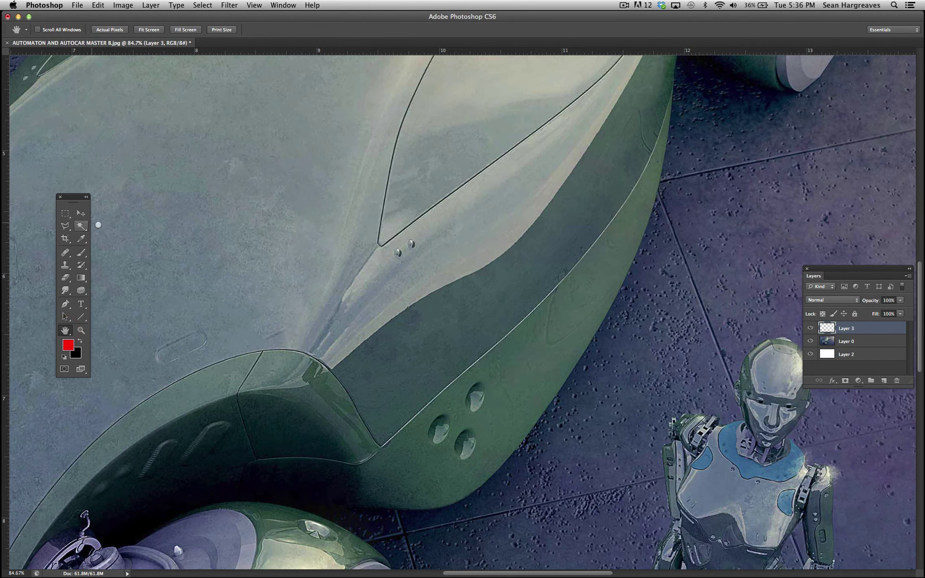
{"action": "left_click_drag", "start_coordinate": [378, 293], "coordinate": [416, 325]}
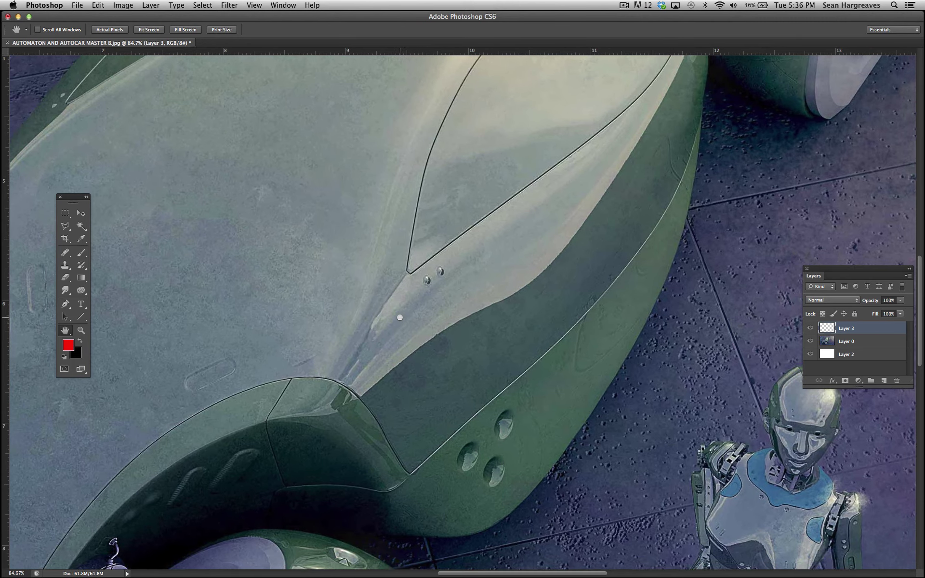
{"action": "key", "text": "BackSpace"}
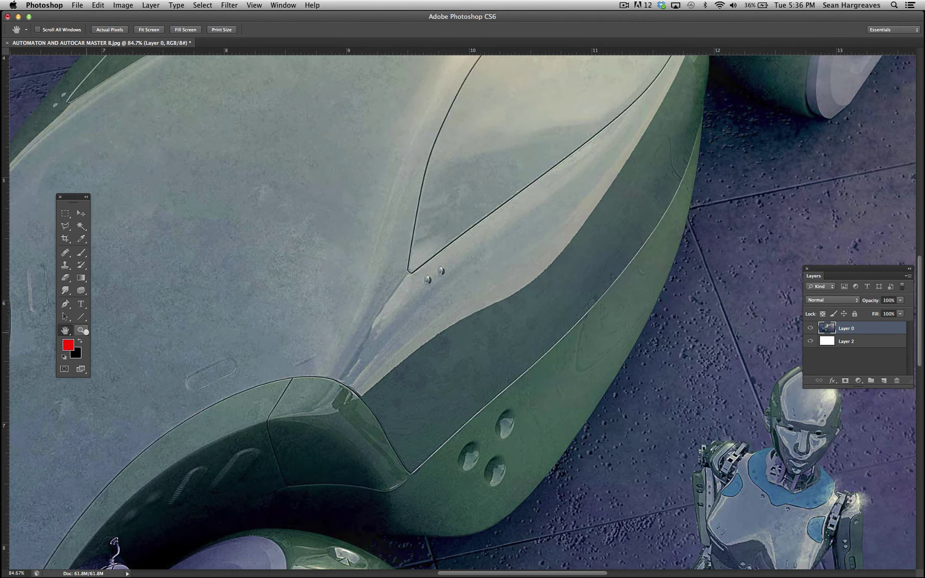
Examine the artwork with the Zoom and Hand tools, from the whole image to close views of the car's hood and side
{"action": "left_click", "coordinate": [85, 332]}
{"action": "left_click_drag", "start_coordinate": [403, 283], "coordinate": [350, 283]}
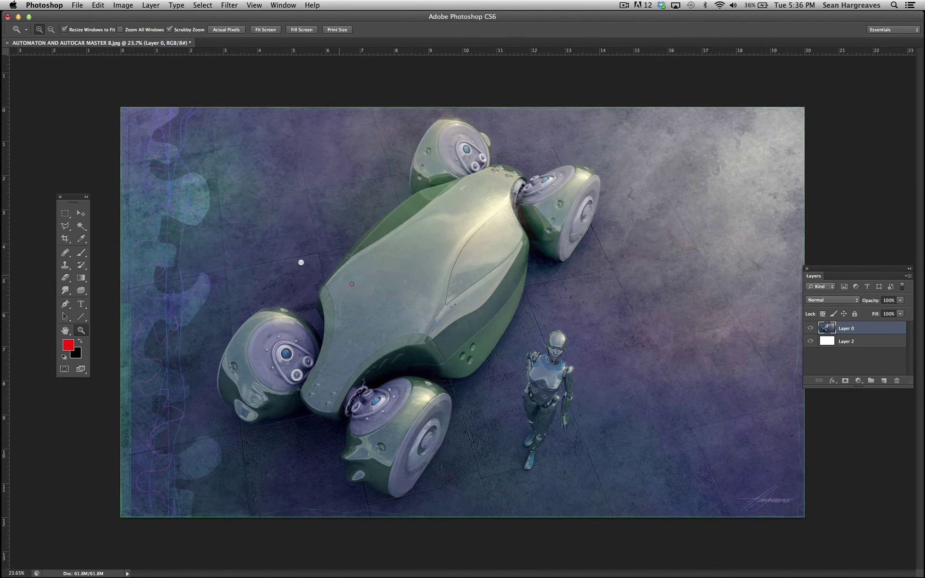
{"action": "left_click", "coordinate": [65, 331]}
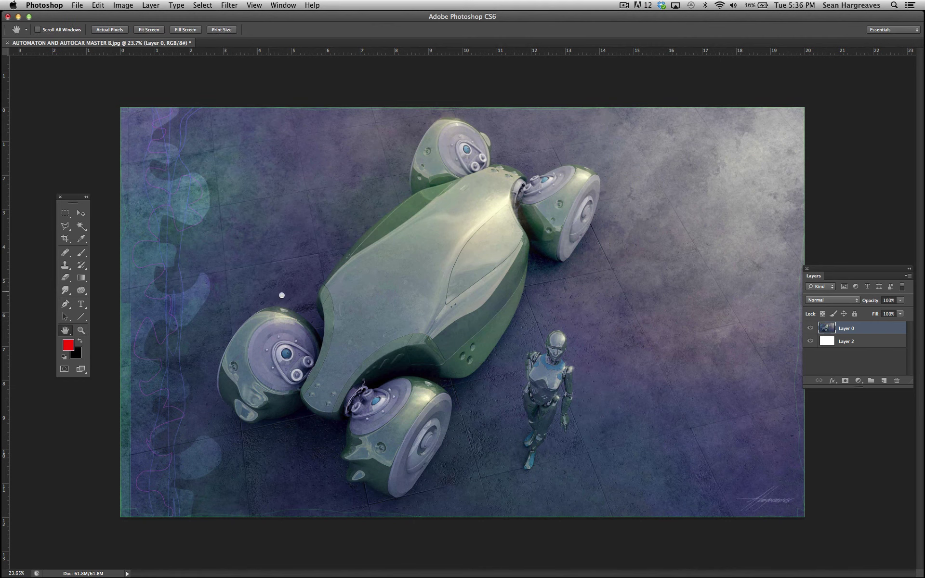
{"action": "left_click", "coordinate": [82, 330]}
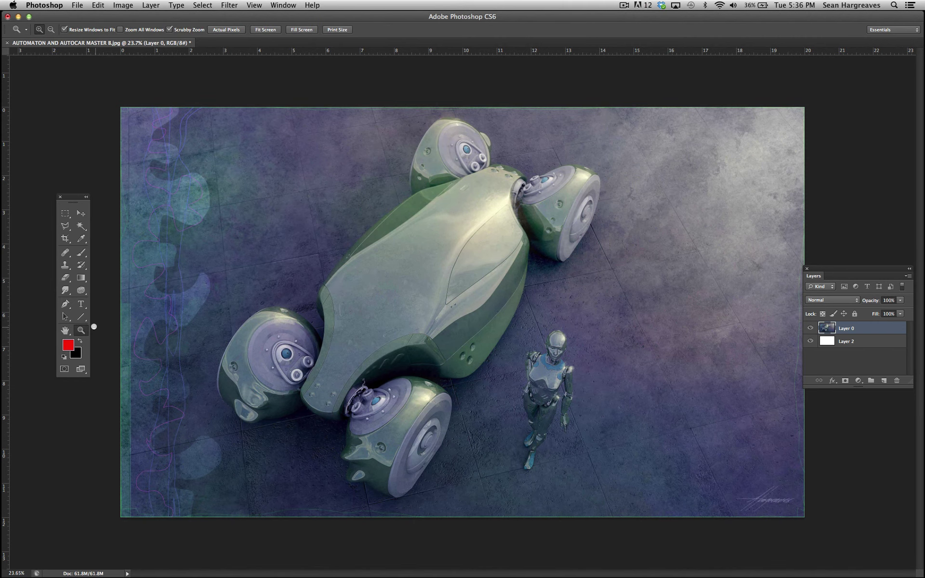
{"action": "left_click_drag", "start_coordinate": [346, 311], "coordinate": [408, 309]}
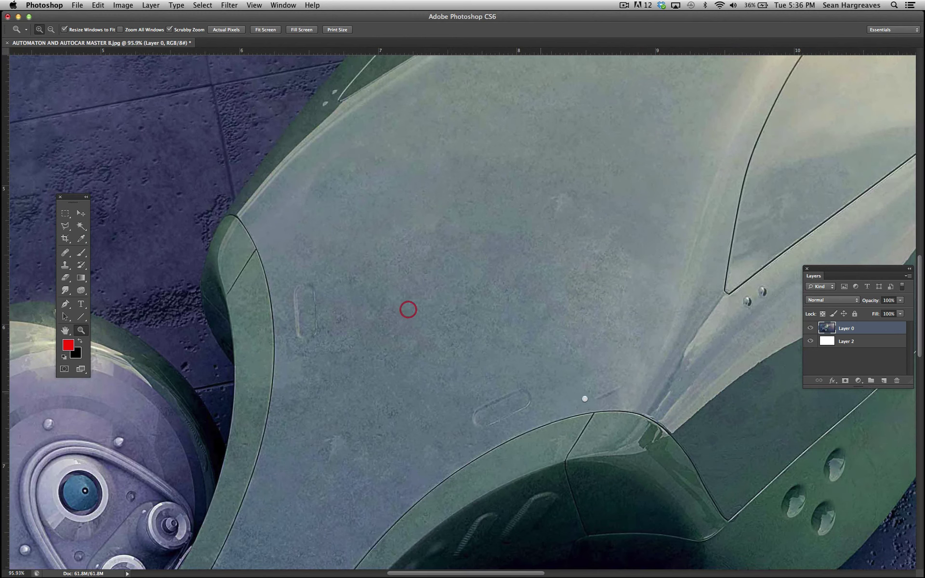
{"action": "left_click", "coordinate": [347, 326]}
{"action": "key", "text": "h"}
{"action": "left_click_drag", "start_coordinate": [568, 336], "coordinate": [265, 295]}
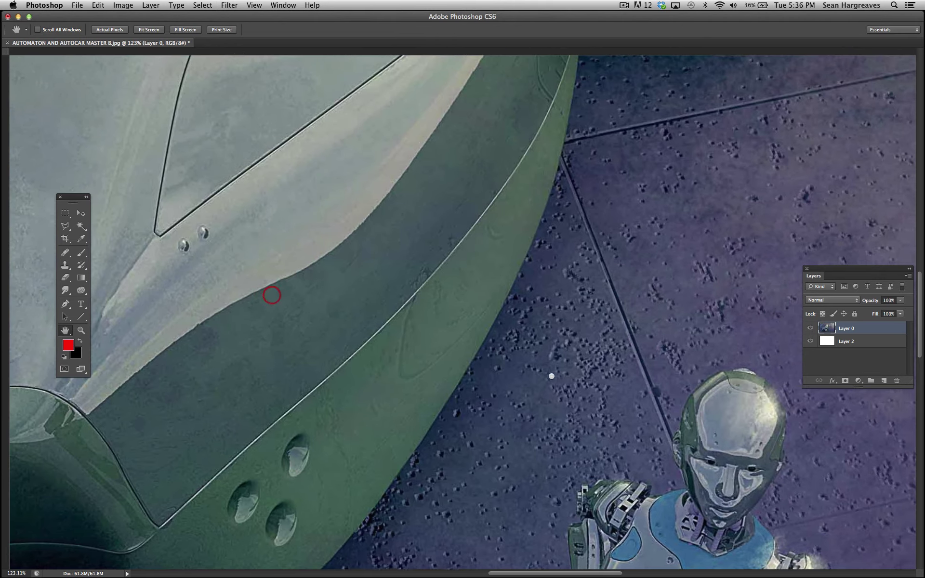
{"action": "left_click_drag", "start_coordinate": [551, 378], "coordinate": [684, 333]}
{"action": "left_click_drag", "start_coordinate": [450, 278], "coordinate": [559, 256]}
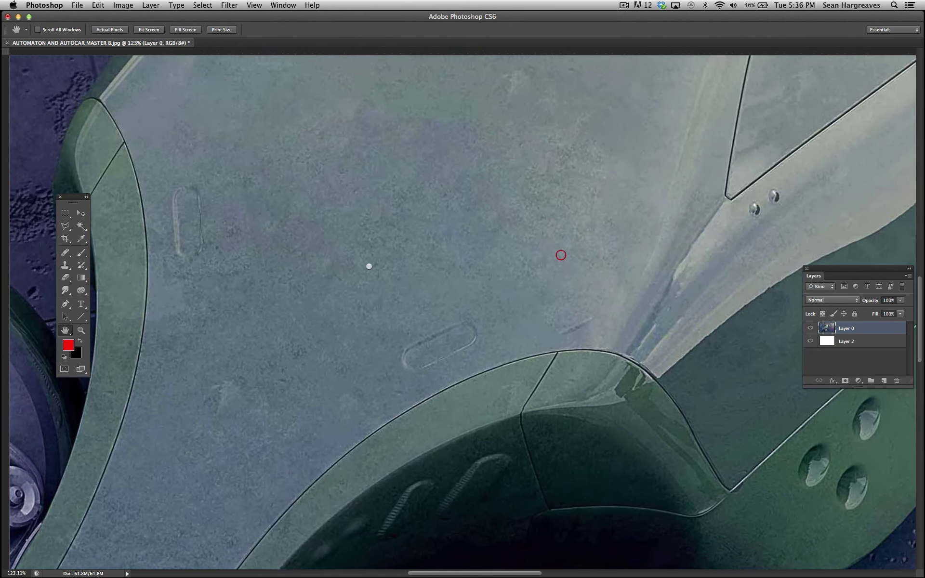
{"action": "mouse_move", "coordinate": [359, 266]}
{"action": "left_mouse_down"}
{"action": "mouse_move", "coordinate": [431, 233]}
{"action": "mouse_move", "coordinate": [433, 244]}
{"action": "left_mouse_up"}
{"action": "left_click_drag", "start_coordinate": [381, 224], "coordinate": [405, 233]}
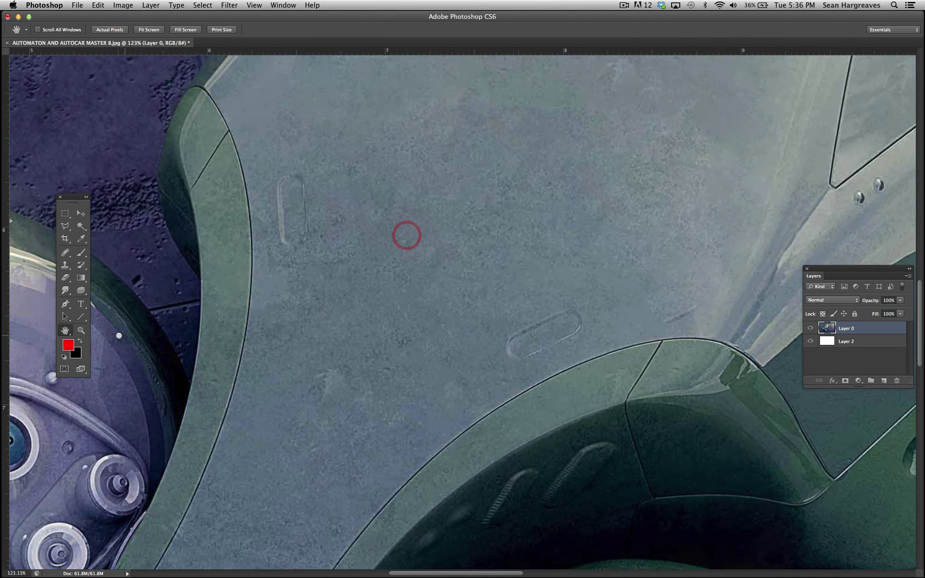
{"action": "left_click", "coordinate": [62, 331]}
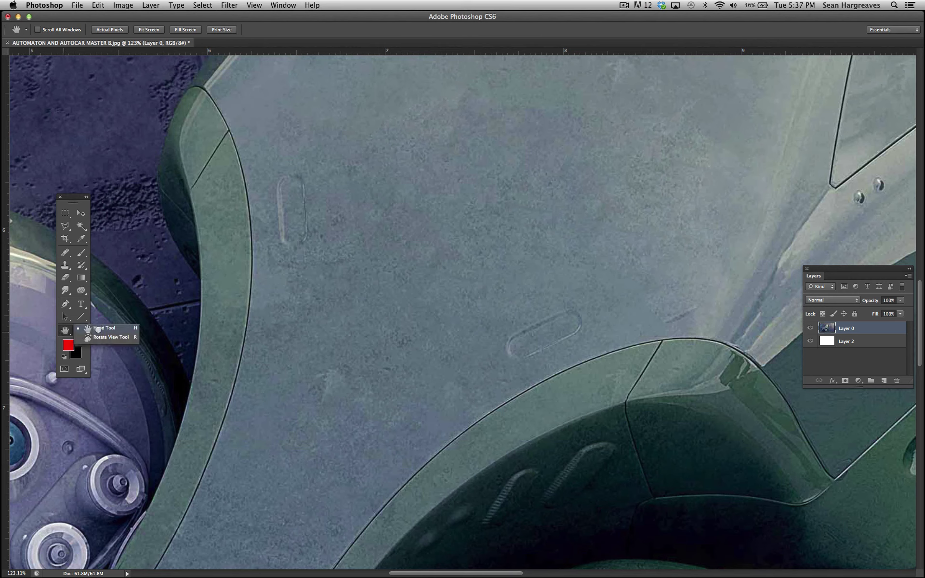
{"action": "left_click", "coordinate": [81, 329]}
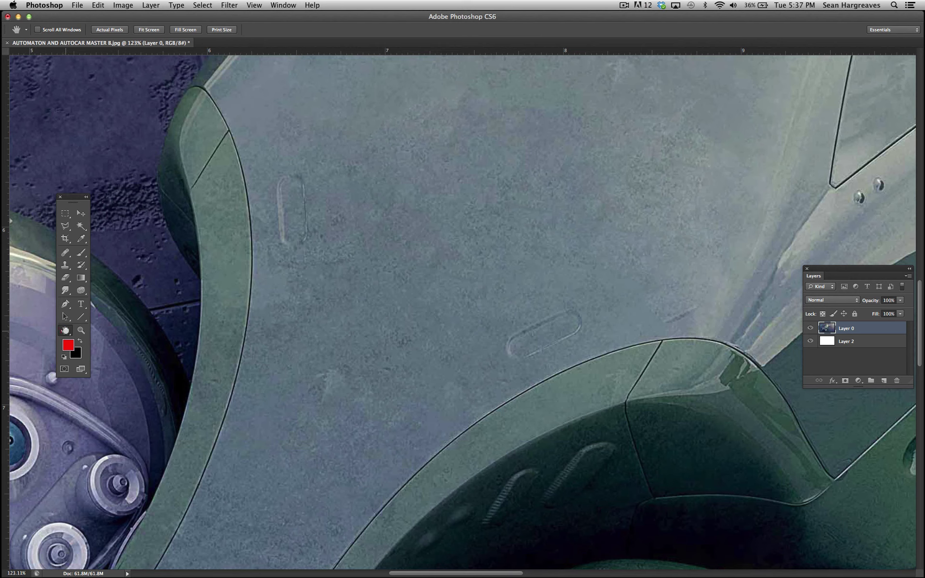
Zoom into the hood's surface to about 1520% and toggle off the Pixel Grid display
{"action": "left_click", "coordinate": [81, 330]}
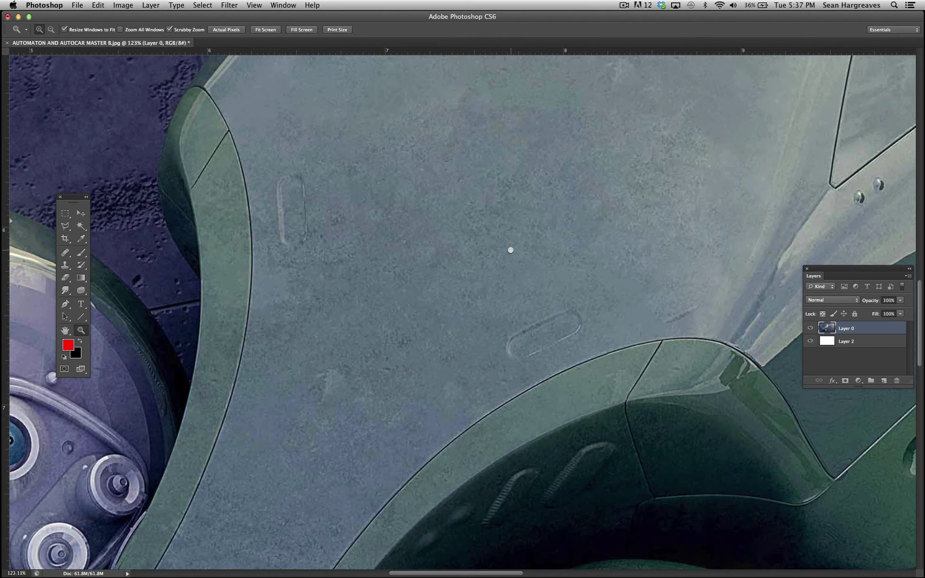
{"action": "left_click_drag", "start_coordinate": [511, 250], "coordinate": [538, 250]}
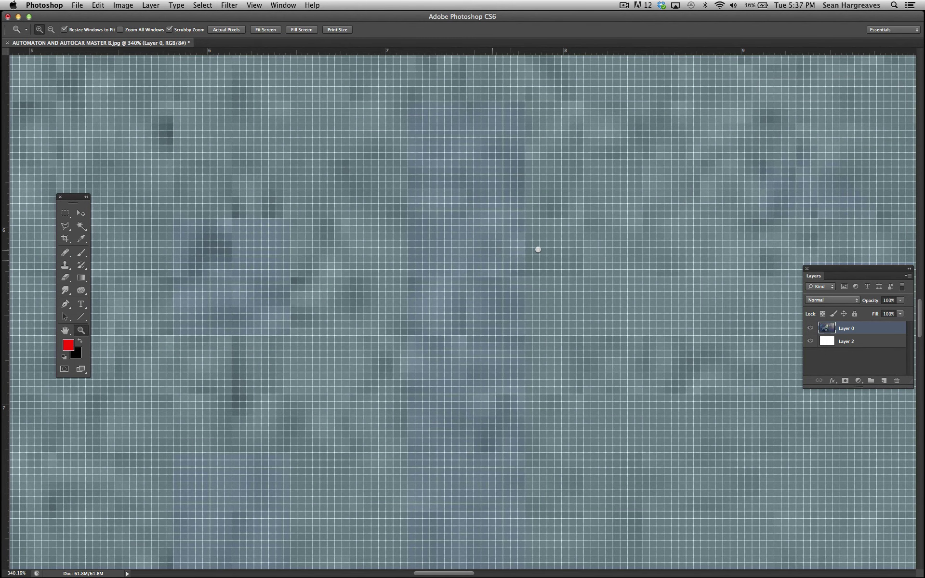
{"action": "left_click_drag", "start_coordinate": [539, 250], "coordinate": [535, 250]}
{"action": "left_click", "coordinate": [254, 4]}
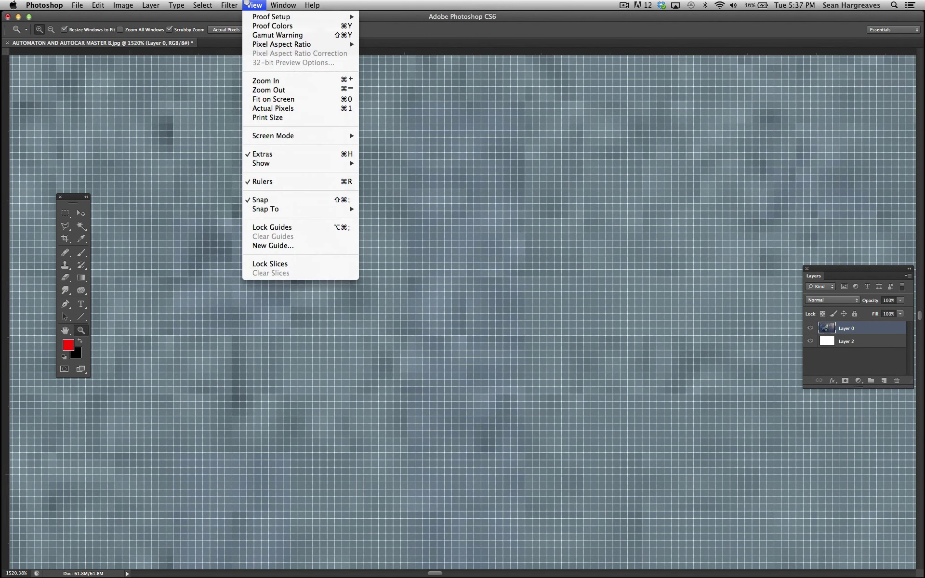
{"action": "mouse_move", "coordinate": [273, 3]}
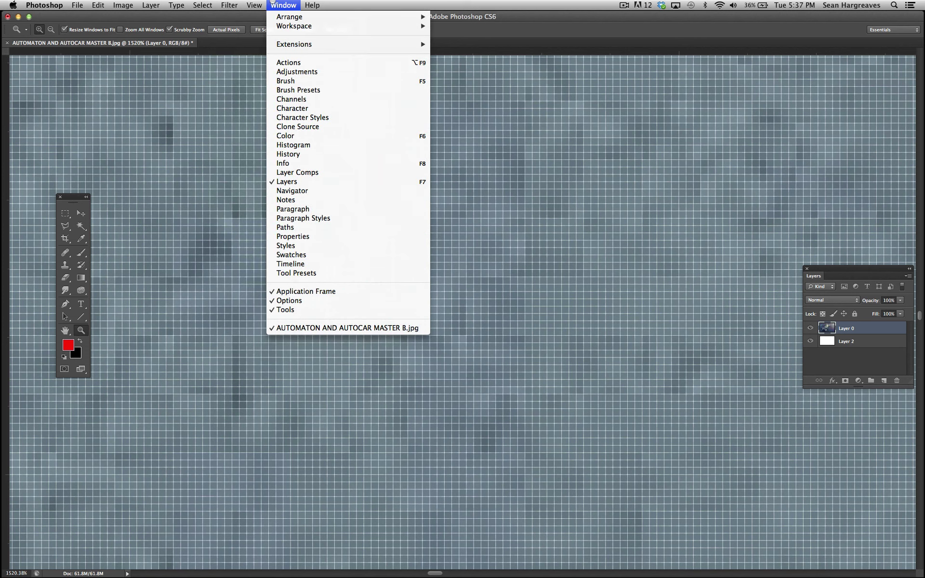
{"action": "mouse_move", "coordinate": [206, 3]}
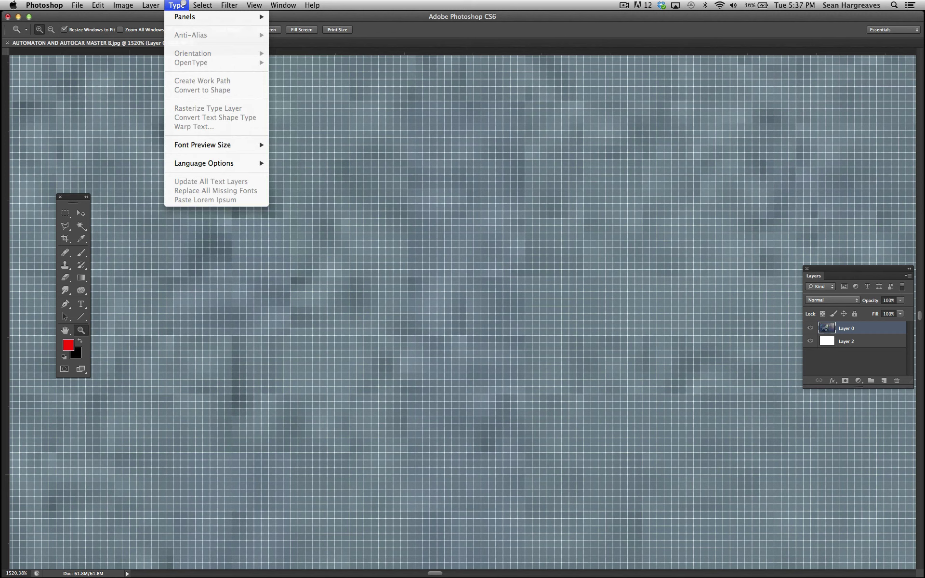
{"action": "mouse_move", "coordinate": [235, 3]}
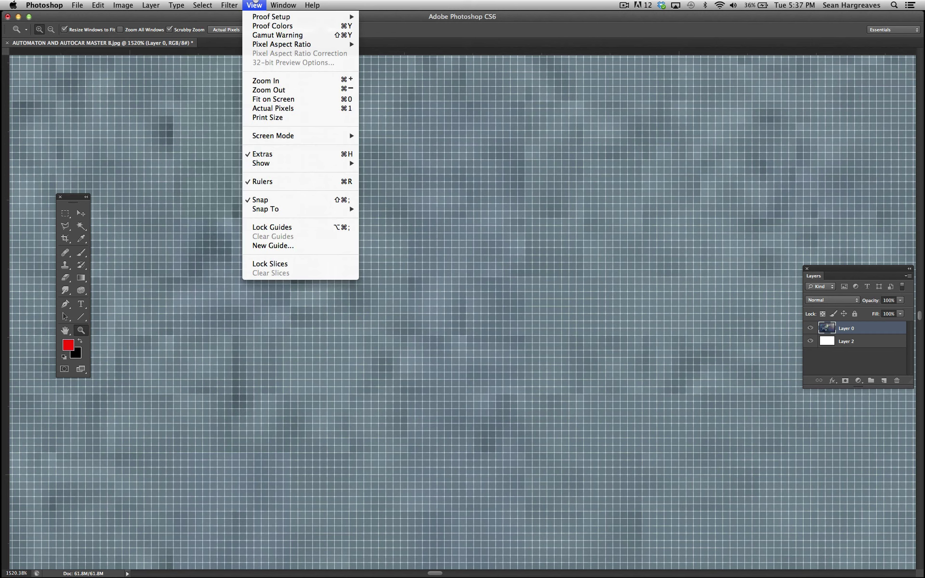
{"action": "mouse_move", "coordinate": [277, 162]}
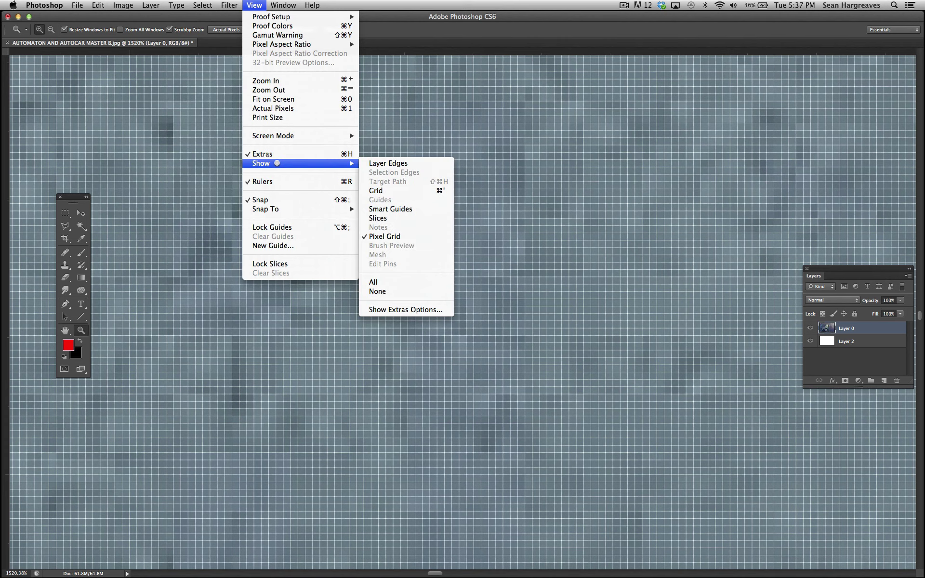
{"action": "left_click", "coordinate": [380, 236]}
Try muted reds such as #be4b4b for the foreground color, and cancel the change
{"action": "left_click_drag", "start_coordinate": [477, 302], "coordinate": [421, 284]}
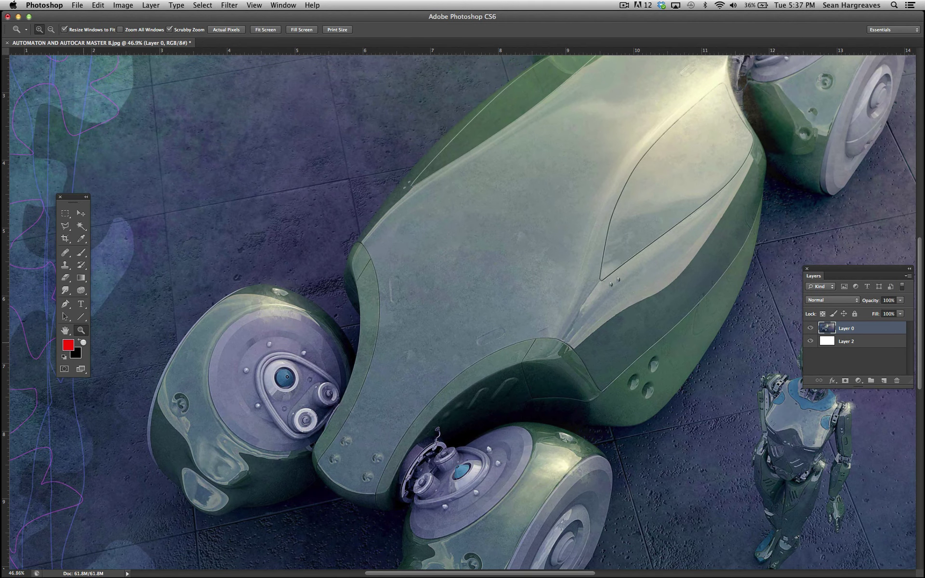
{"action": "mouse_move", "coordinate": [488, 289]}
{"action": "left_mouse_down"}
{"action": "mouse_move", "coordinate": [478, 281]}
{"action": "mouse_move", "coordinate": [486, 291]}
{"action": "left_mouse_up"}
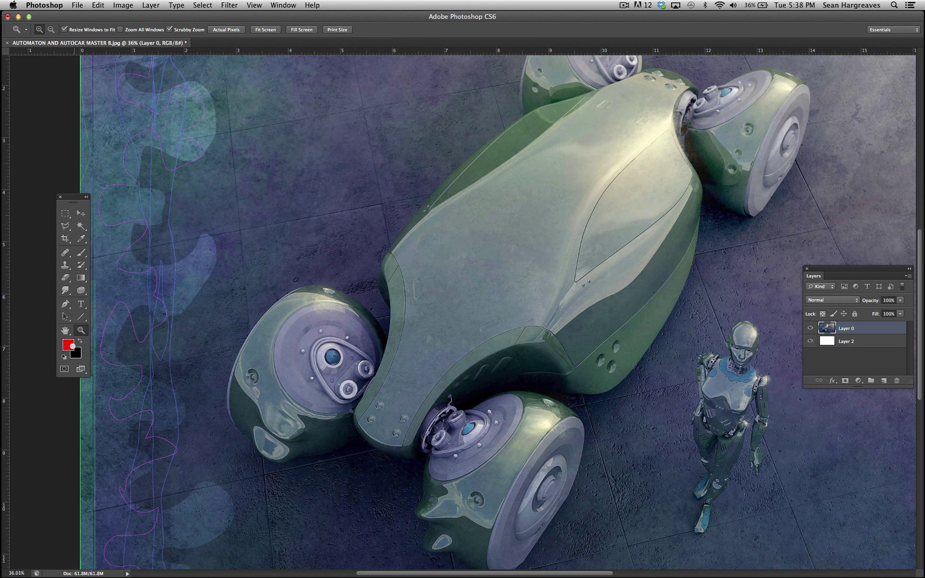
{"action": "left_click", "coordinate": [69, 345]}
{"action": "mouse_move", "coordinate": [358, 232]}
{"action": "left_mouse_down"}
{"action": "mouse_move", "coordinate": [309, 263]}
{"action": "mouse_move", "coordinate": [359, 208]}
{"action": "mouse_move", "coordinate": [393, 201]}
{"action": "left_mouse_up"}
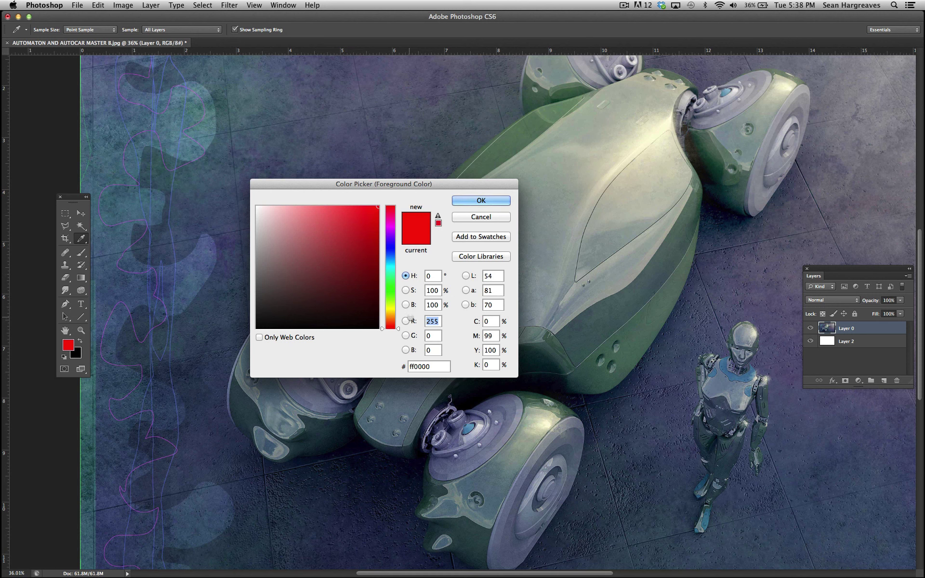
{"action": "left_click_drag", "start_coordinate": [378, 212], "coordinate": [330, 237]}
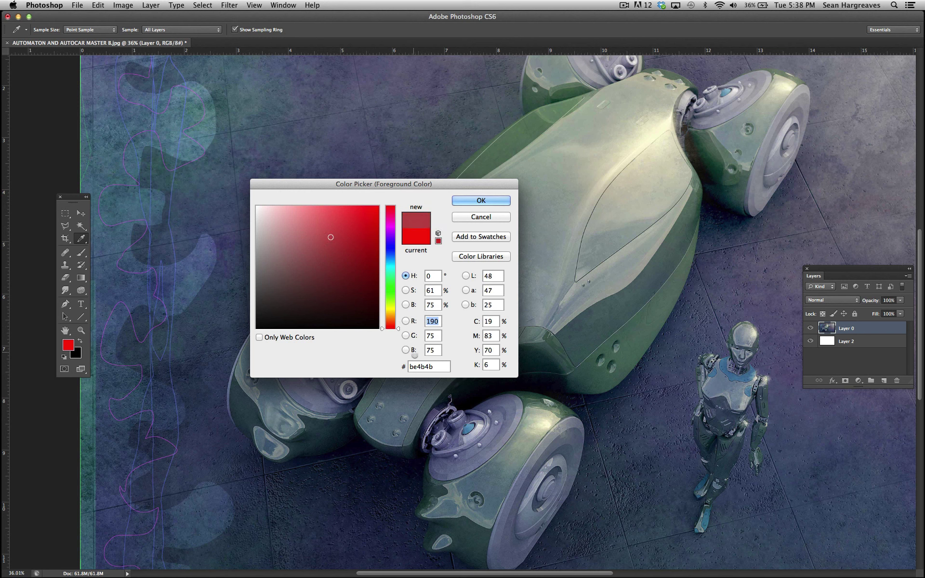
{"action": "left_click", "coordinate": [356, 215]}
{"action": "left_click_drag", "start_coordinate": [356, 215], "coordinate": [352, 216]}
{"action": "left_click", "coordinate": [473, 217]}
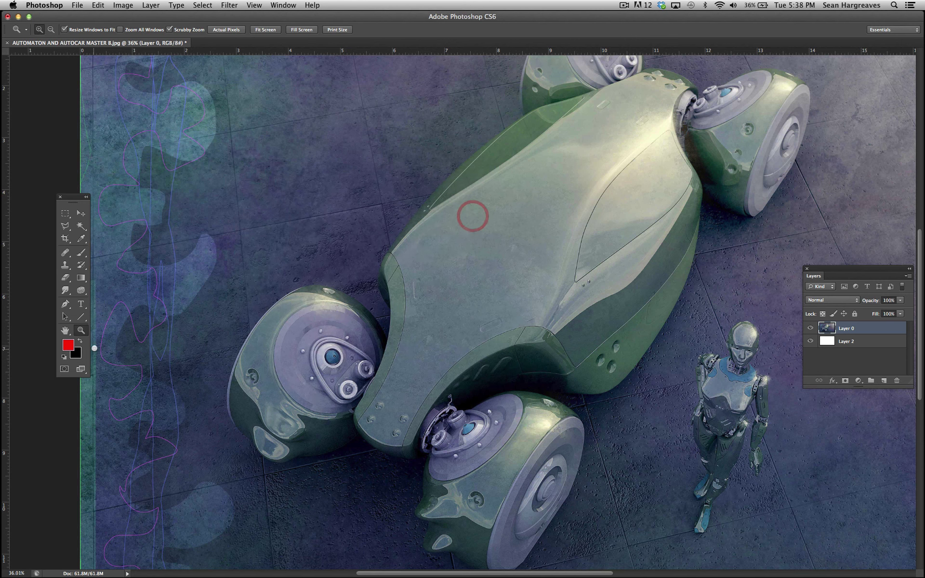
Swap the foreground and background colors, then try dark gray #242020 as the foreground color and cancel that change
{"action": "left_click", "coordinate": [81, 341]}
{"action": "left_click", "coordinate": [68, 345]}
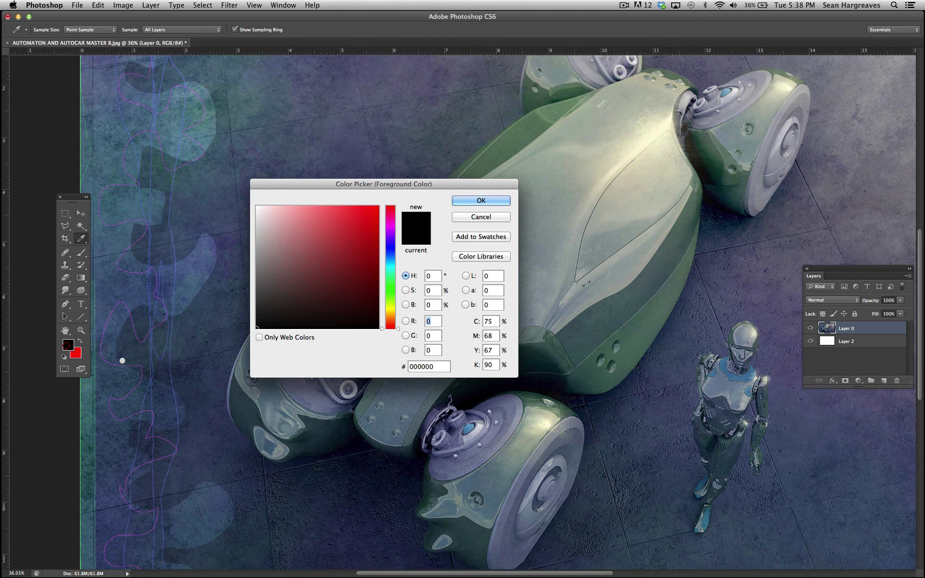
{"action": "mouse_move", "coordinate": [320, 264]}
{"action": "left_mouse_down"}
{"action": "mouse_move", "coordinate": [300, 282]}
{"action": "mouse_move", "coordinate": [313, 296]}
{"action": "mouse_move", "coordinate": [270, 311]}
{"action": "left_mouse_up"}
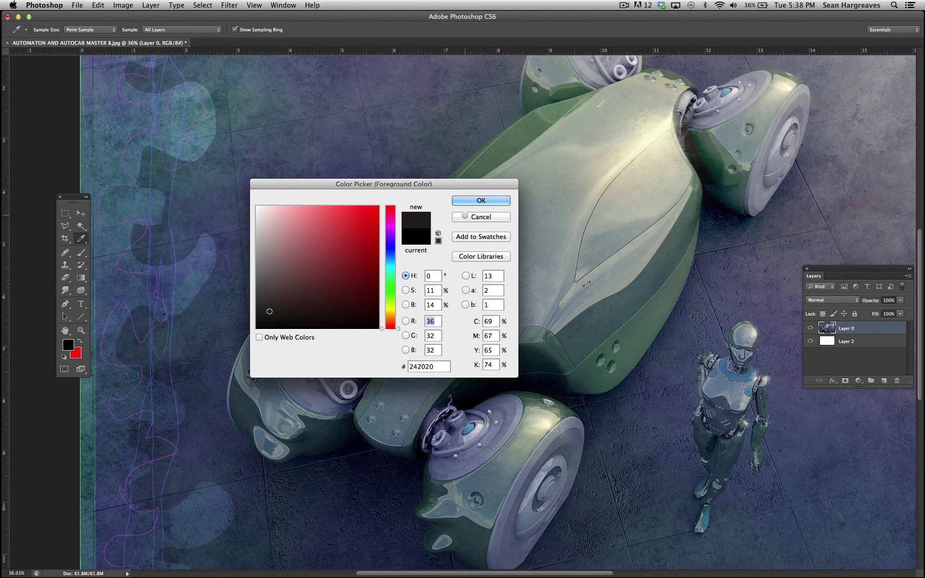
{"action": "left_click", "coordinate": [462, 218]}
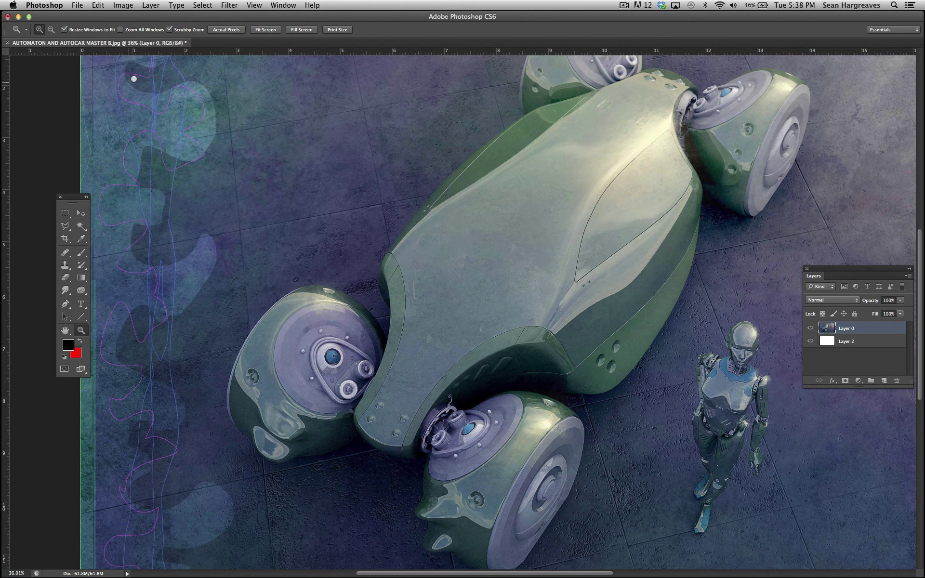
Show the whole artwork at about 24.8% zoom and move the Layers panel higher beside the car
{"action": "left_click", "coordinate": [516, 289], "text": "alt"}
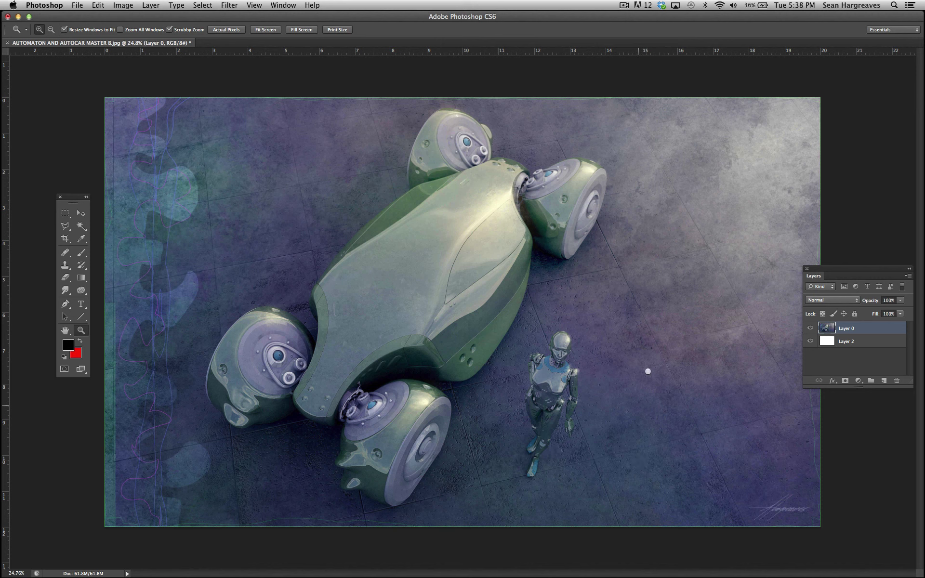
{"action": "left_click_drag", "start_coordinate": [849, 268], "coordinate": [835, 187]}
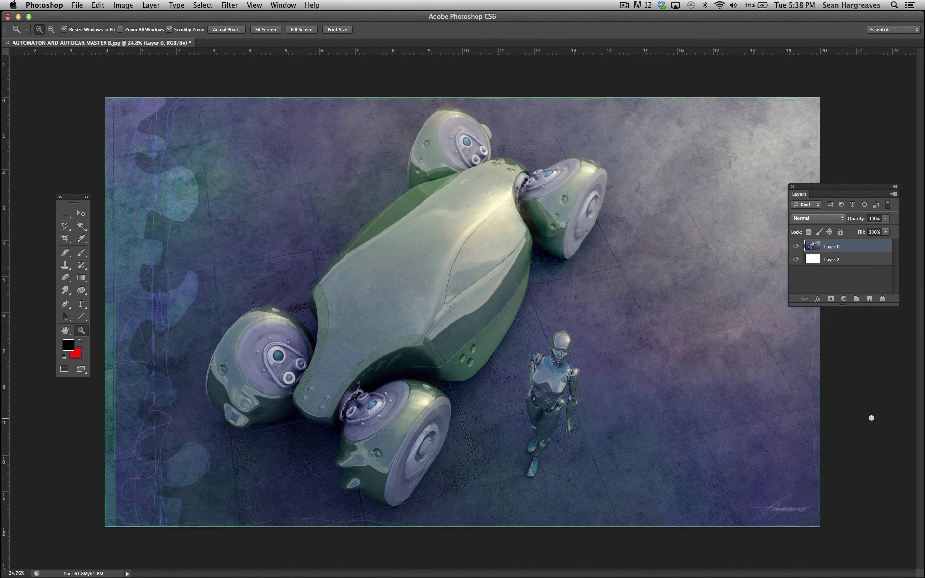